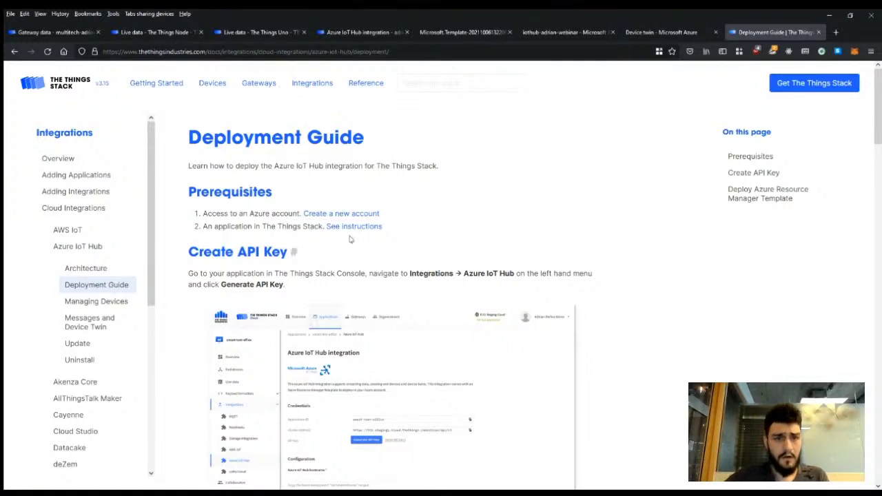
# Follow the deployment guide's API key section and generate an API key for the application's Azure IoT Hub integration in The Things Stack console
pyautogui.scroll(-2, 410, 255)
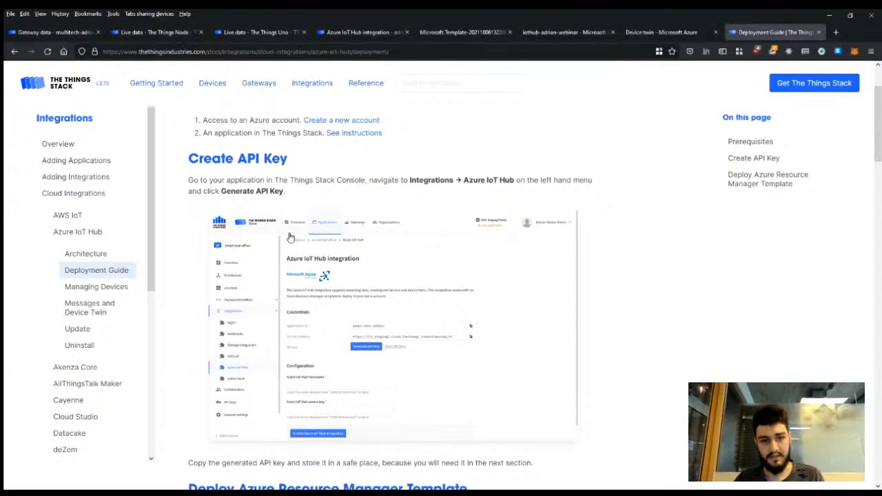
pyautogui.click(363, 33)
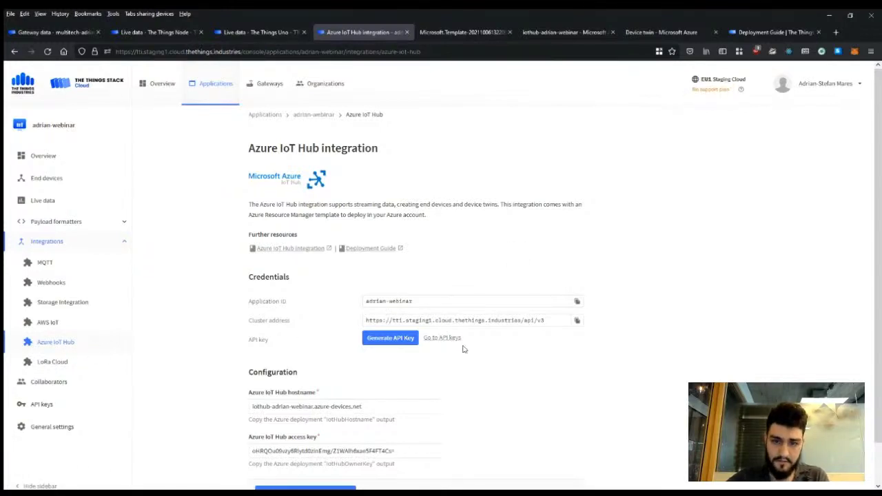
pyautogui.click(408, 338)
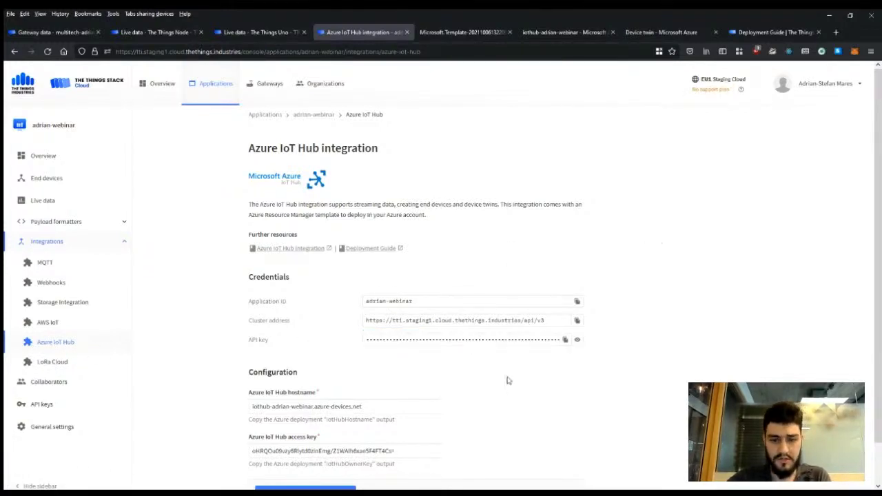
# Launch the Azure Resource Manager template deployment from the deployment guide and place its browser tab beside the Azure IoT Hub integration page
pyautogui.click(765, 32)
pyautogui.scroll(-5, 230, 332)
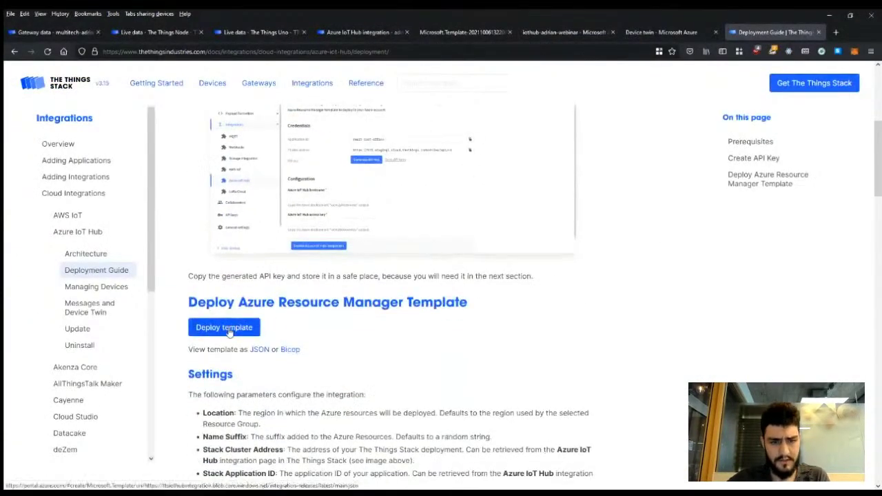
pyautogui.click(227, 328)
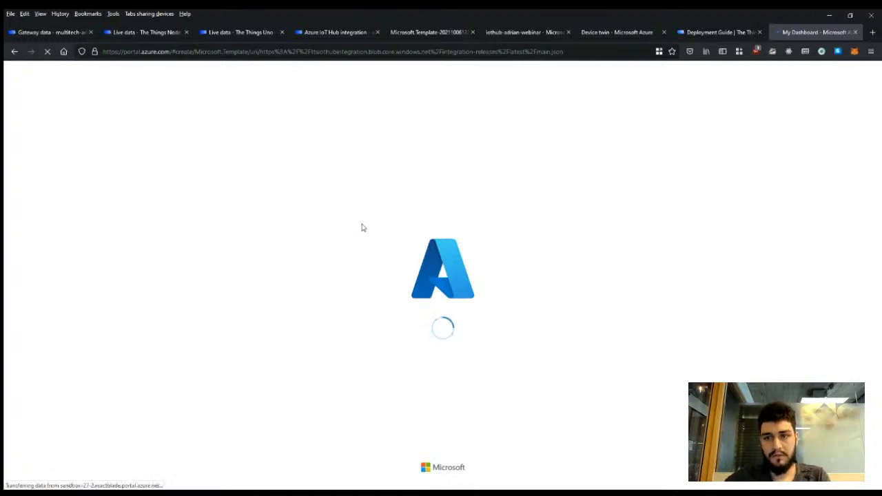
pyautogui.moveTo(813, 32); pyautogui.dragTo(422, 33)
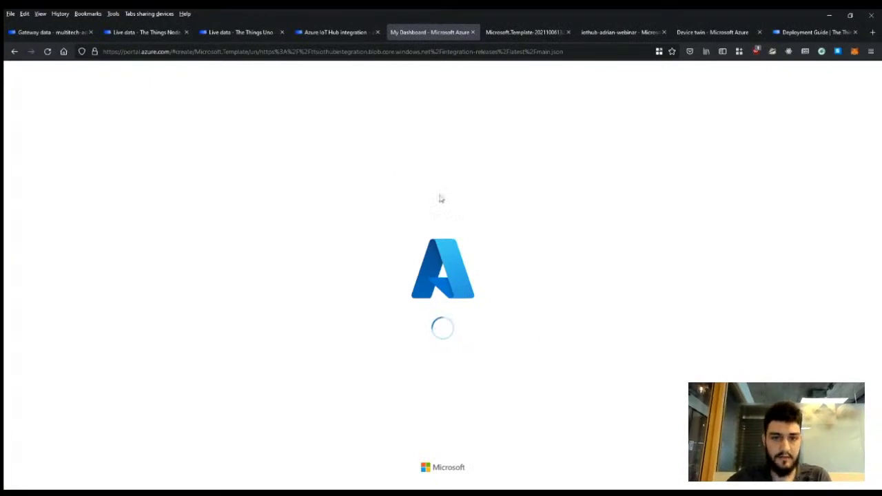
pyautogui.click(325, 33)
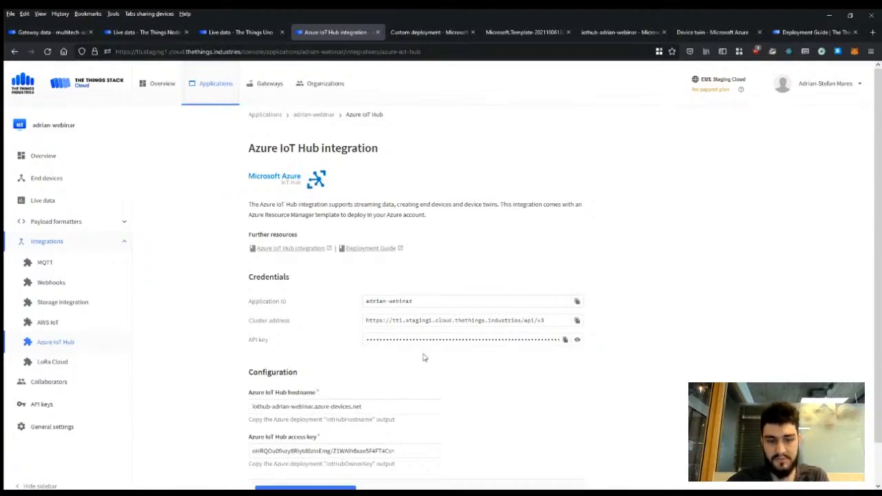
pyautogui.click(431, 35)
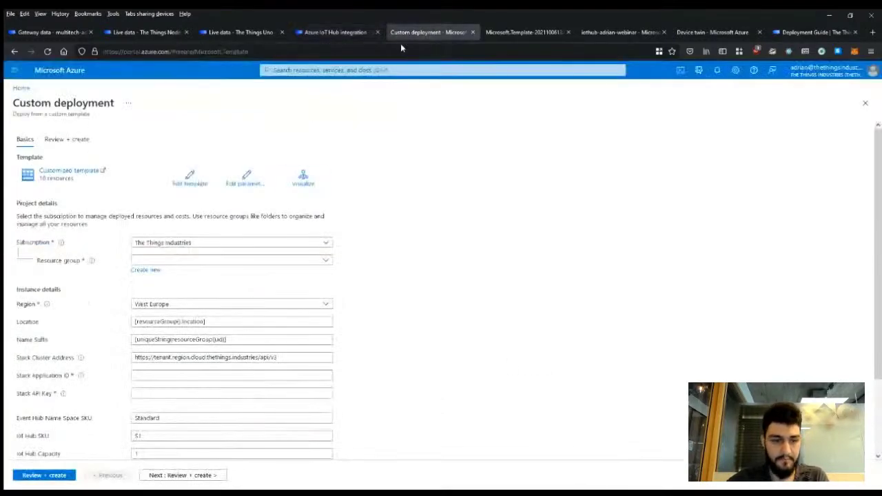
# Assign the custom deployment to the azure-webinar resource group and set its name suffix to adrian-webinar
pyautogui.click(221, 262)
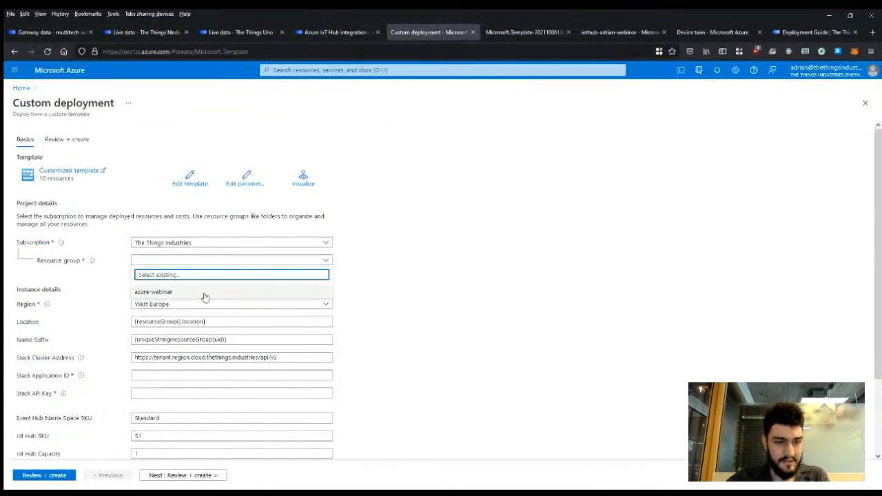
pyautogui.click(202, 293)
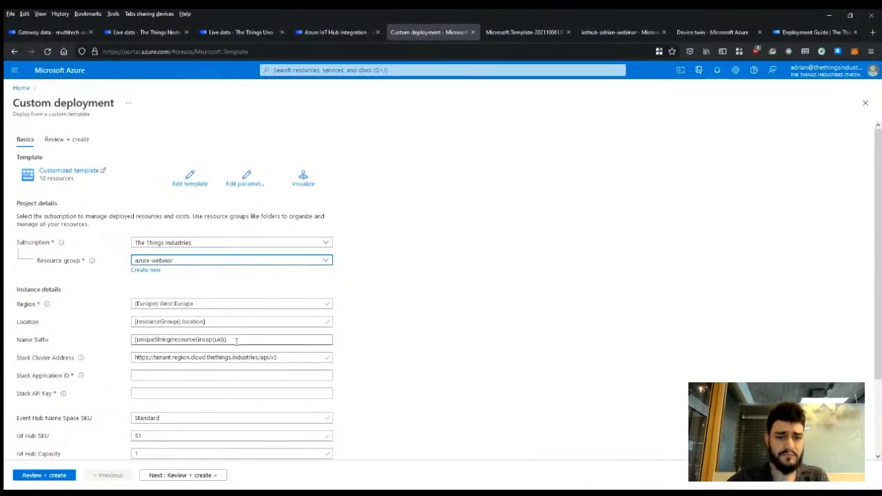
pyautogui.moveTo(236, 339); pyautogui.dragTo(80, 333)
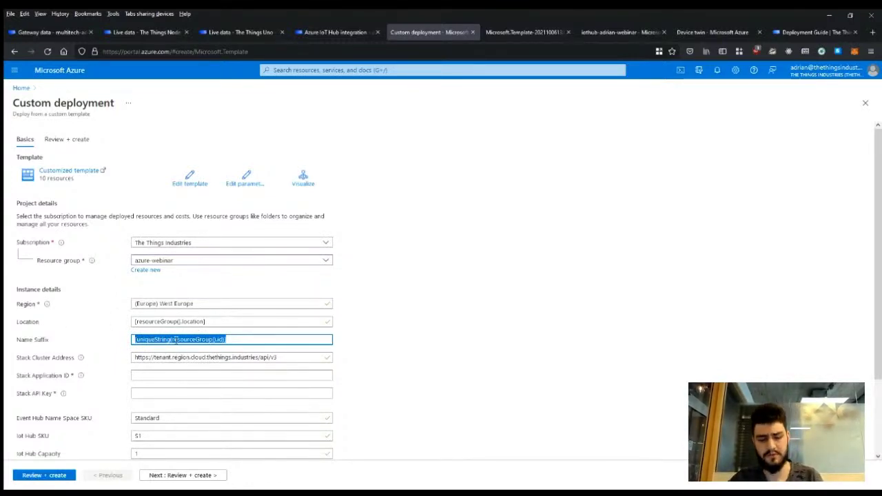
pyautogui.write('adrian-webinar')
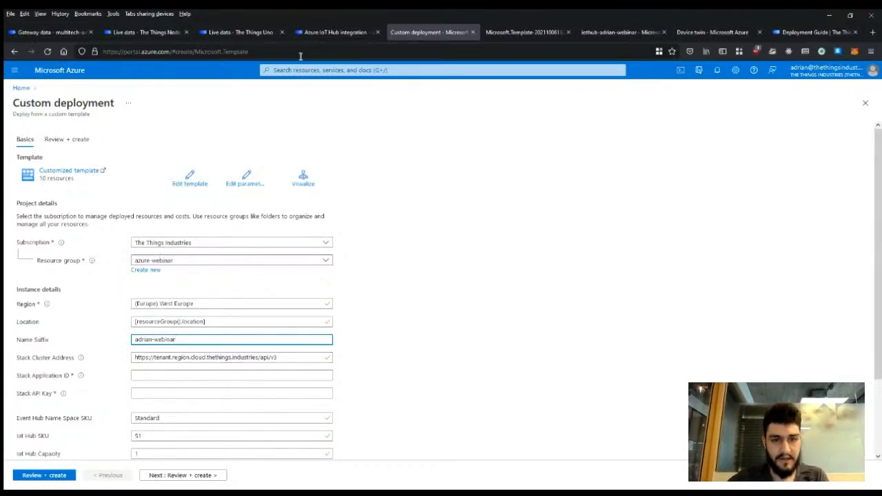
pyautogui.click(329, 33)
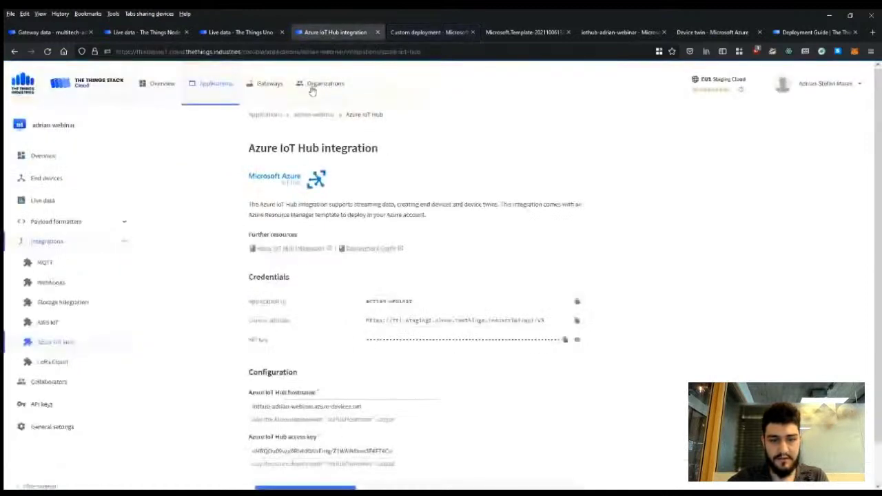
pyautogui.click(423, 37)
pyautogui.tripleClick(237, 355)
pyautogui.write('https://tti.staging1.cloud.thethings.industries/api/v3')
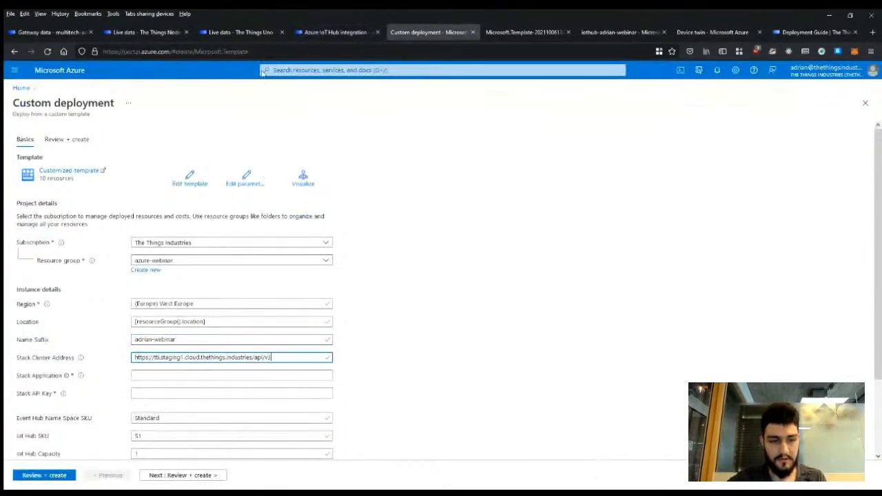
pyautogui.click(320, 36)
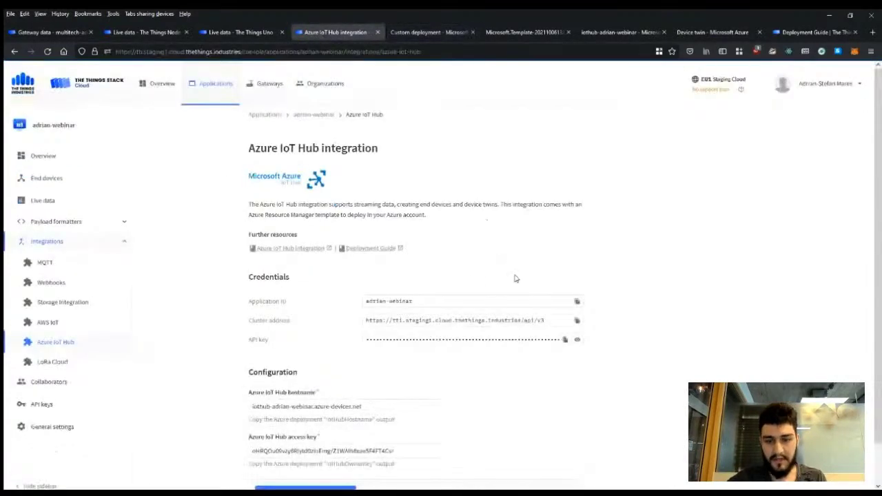
pyautogui.click(427, 33)
pyautogui.press('Tab')
pyautogui.write('adrian-webinar')
# Copy the generated API key from the integration's credentials and paste it as the deployment's Stack API Key
pyautogui.click(335, 33)
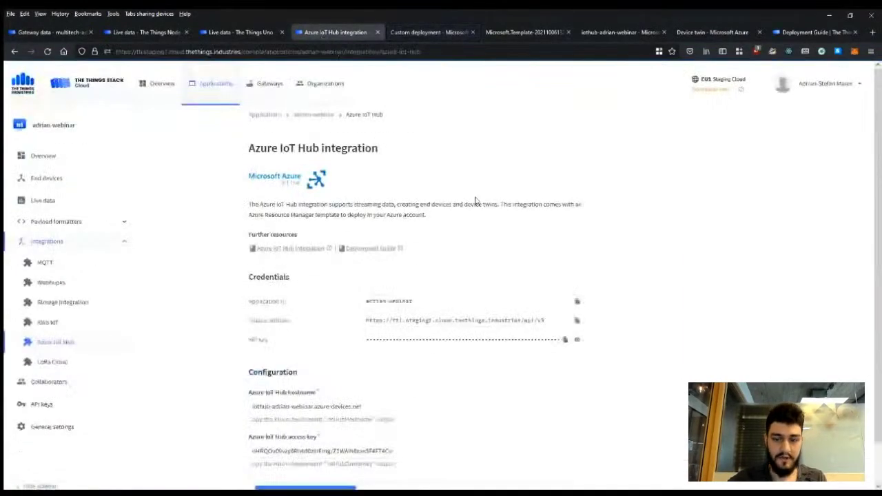
pyautogui.click(566, 339)
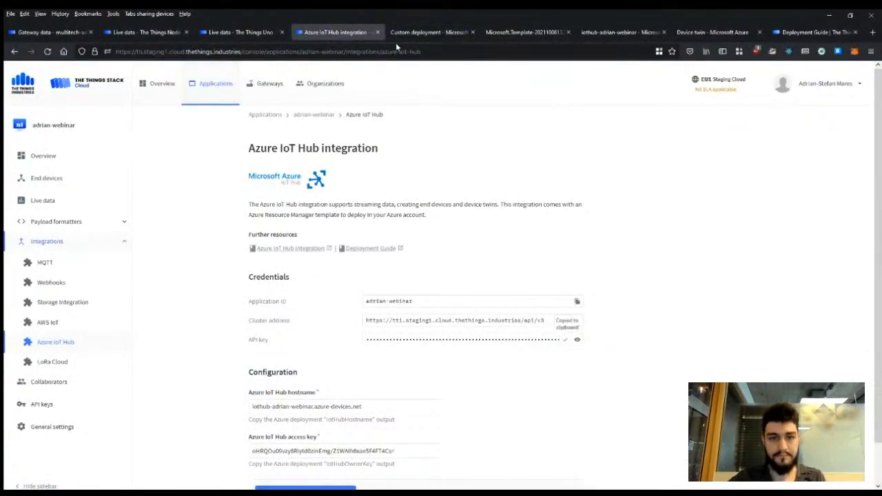
pyautogui.click(427, 32)
pyautogui.click(196, 393)
pyautogui.hotkey('ctrl', 'v')
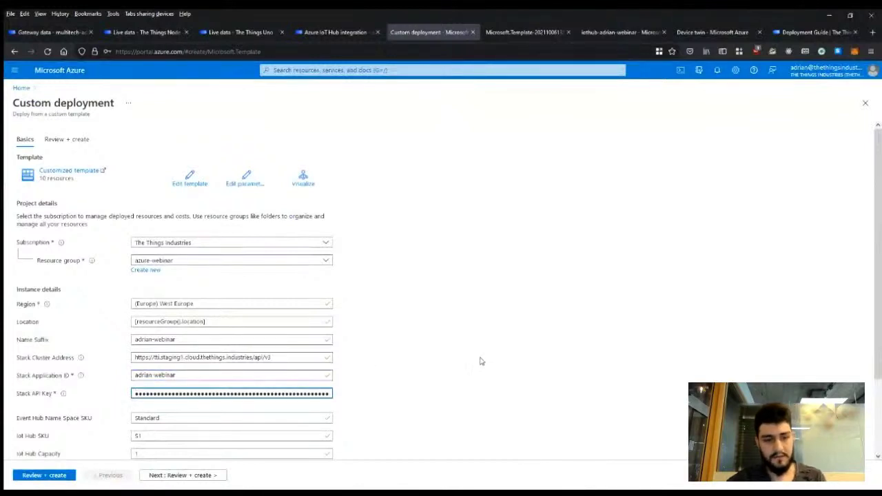
# Set the deployment's name suffix to adrian-webinar2 and validate the configuration for review
pyautogui.scroll(-3, 363, 328)
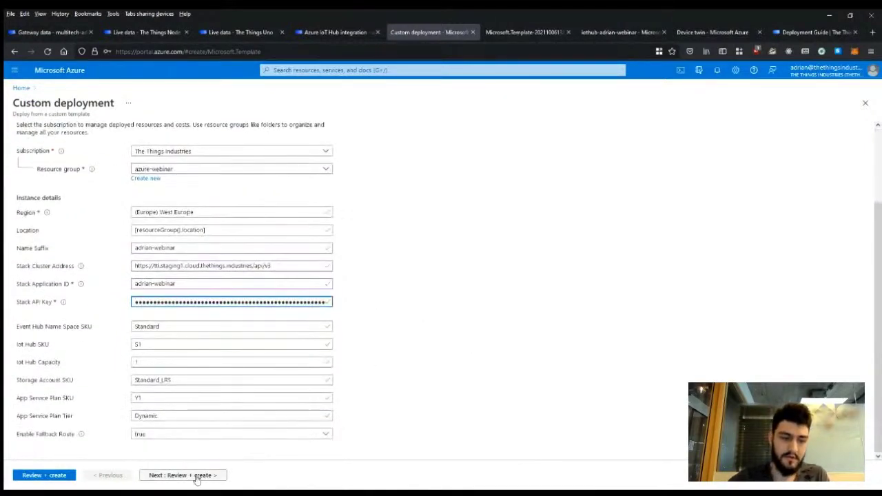
pyautogui.click(190, 248)
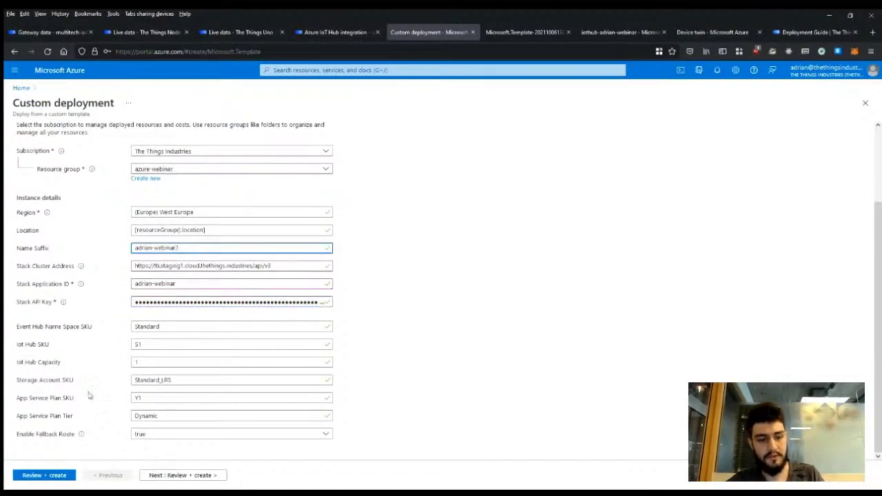
pyautogui.click(48, 475)
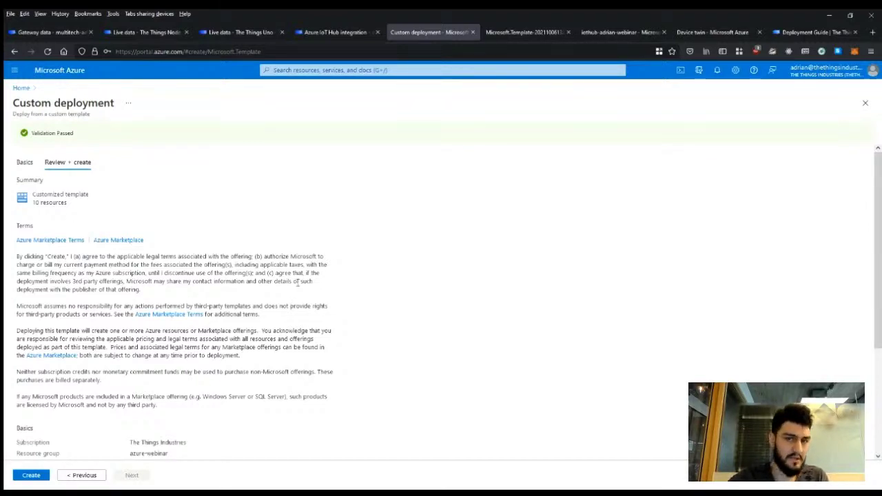
# Review the custom deployment's parameter summary and close the deployment without creating it
pyautogui.scroll(-5, 359, 326)
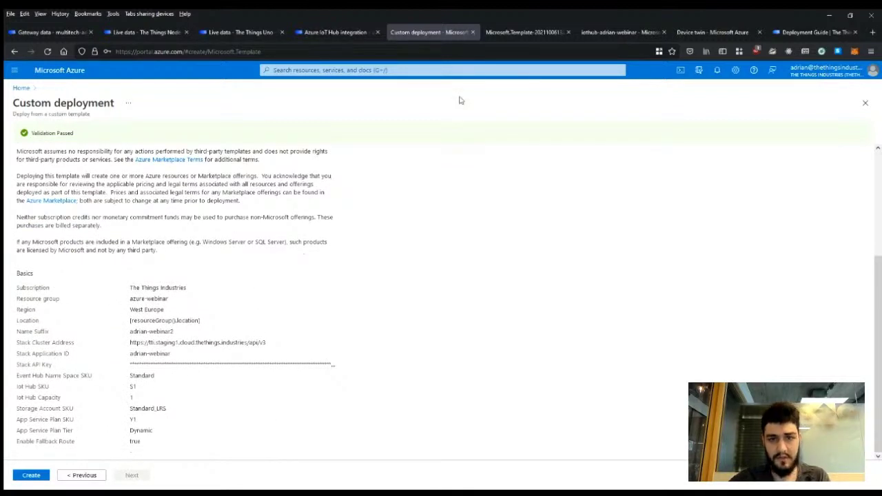
pyautogui.click(471, 32)
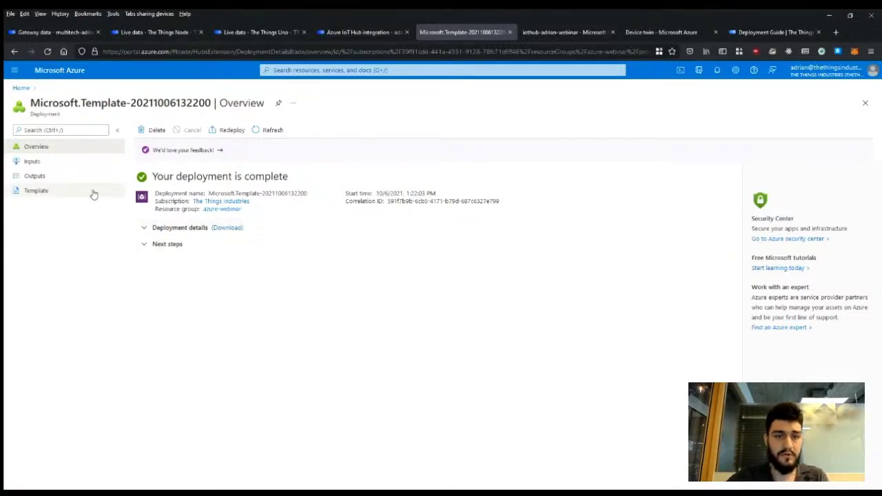
# Examine the hostname and owner key in the completed deployment's outputs and the matching hostname field in the Azure IoT Hub integration
pyautogui.click(345, 34)
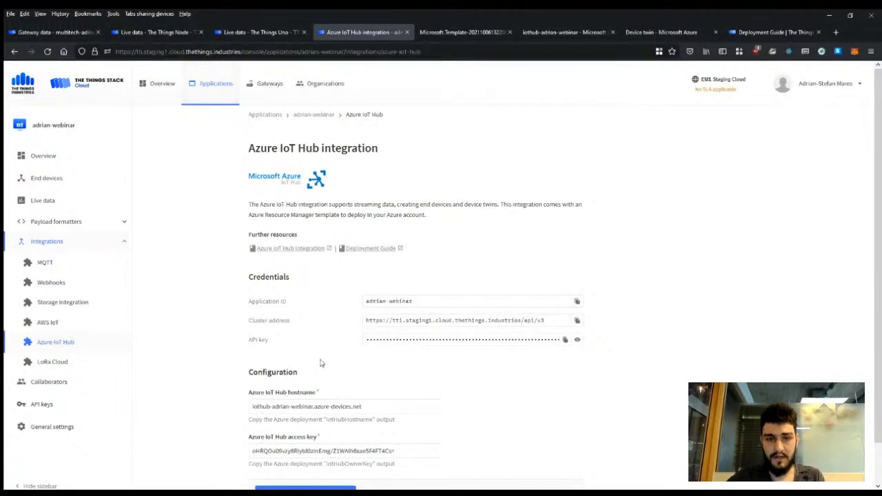
pyautogui.click(457, 32)
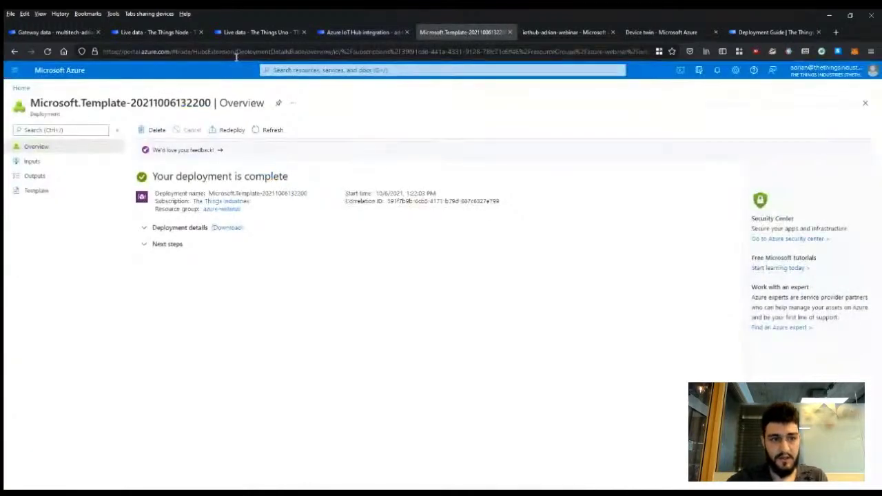
pyautogui.click(59, 182)
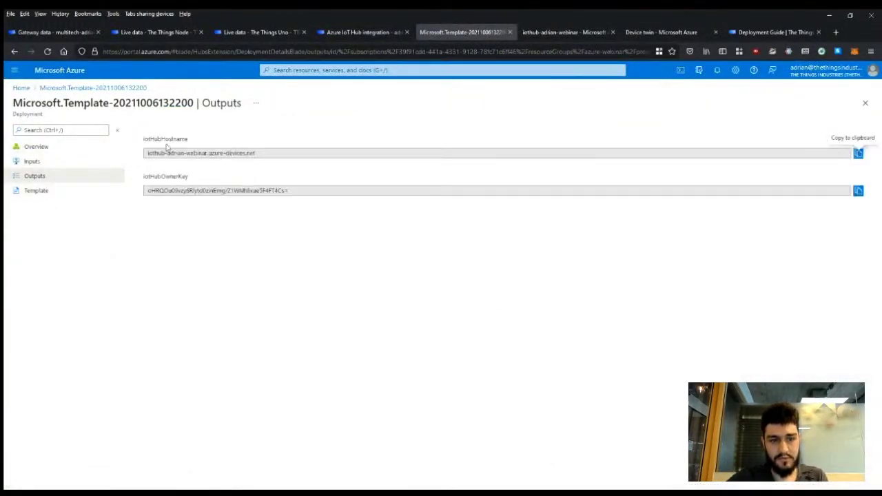
pyautogui.click(858, 153)
pyautogui.click(364, 32)
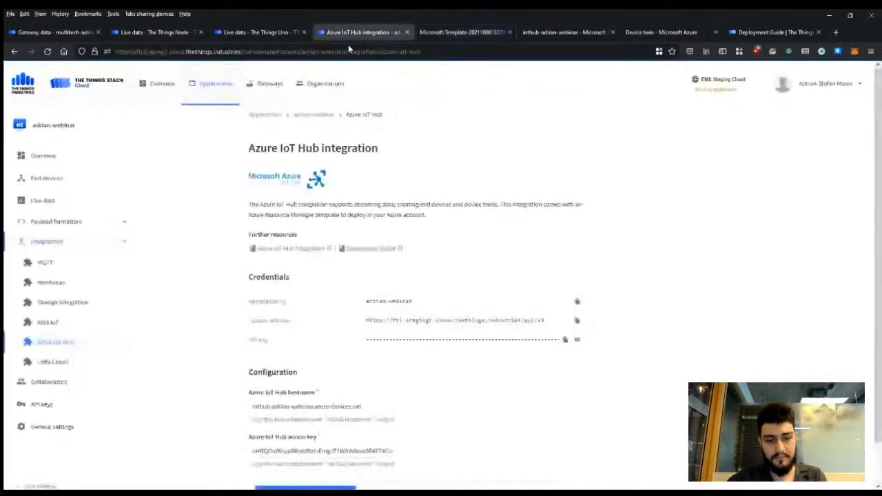
pyautogui.click(314, 406)
pyautogui.hotkey('ctrl', 'v')
pyautogui.scroll(-1, 309, 411)
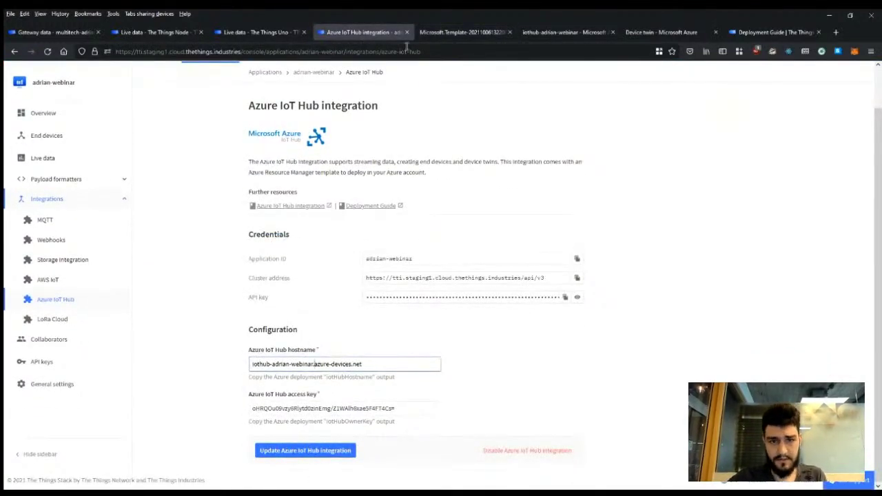
# Open the IoT devices list of the iothub-adrian-webinar hub in the deployment's azure-webinar resource group
pyautogui.click(461, 33)
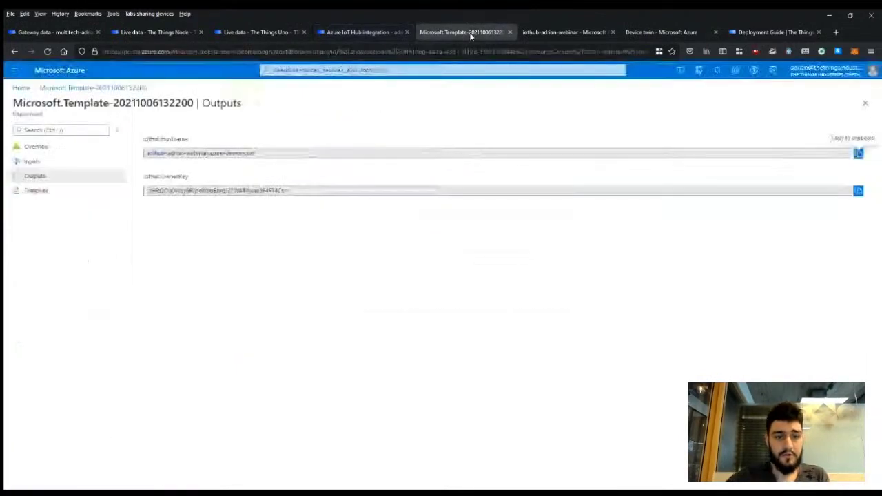
pyautogui.click(96, 147)
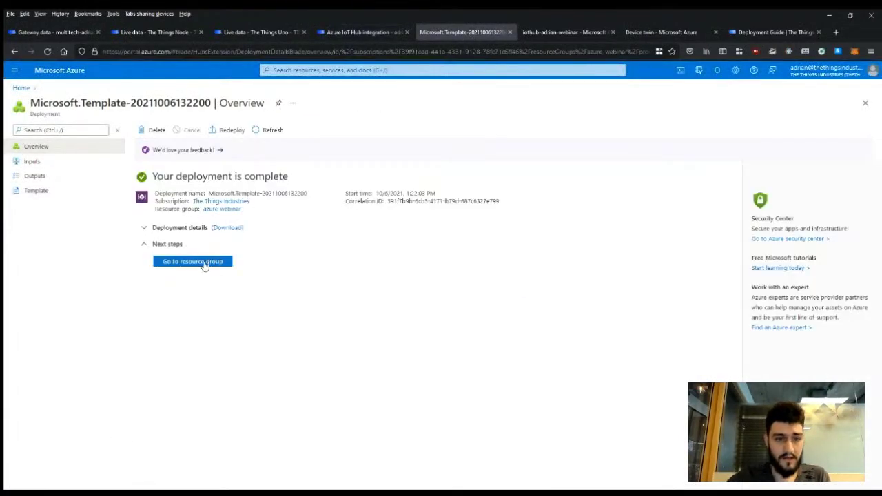
pyautogui.click(202, 262)
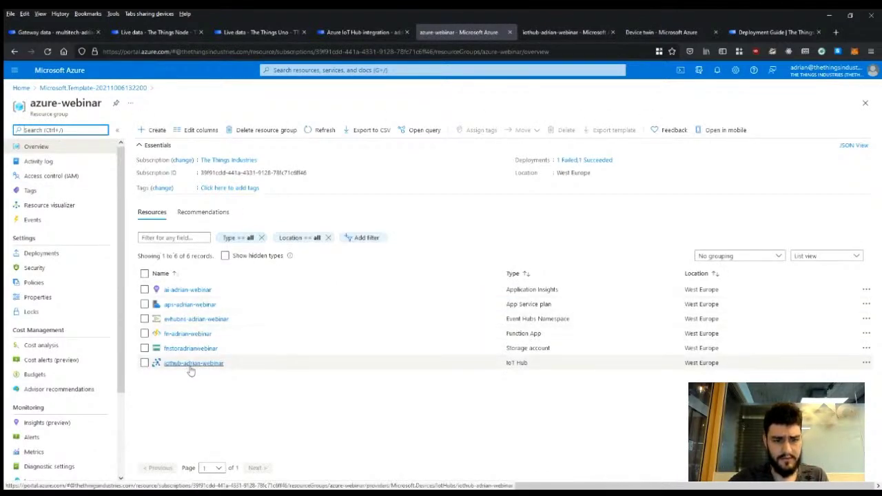
pyautogui.click(192, 363)
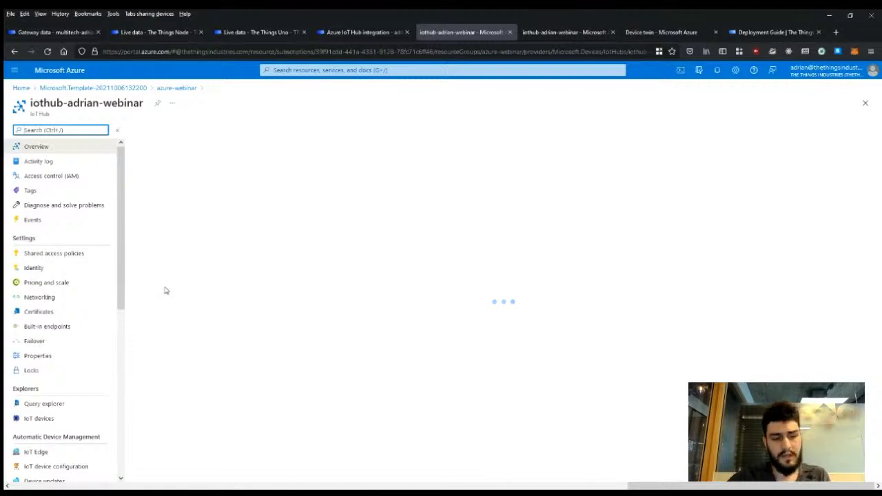
pyautogui.click(66, 419)
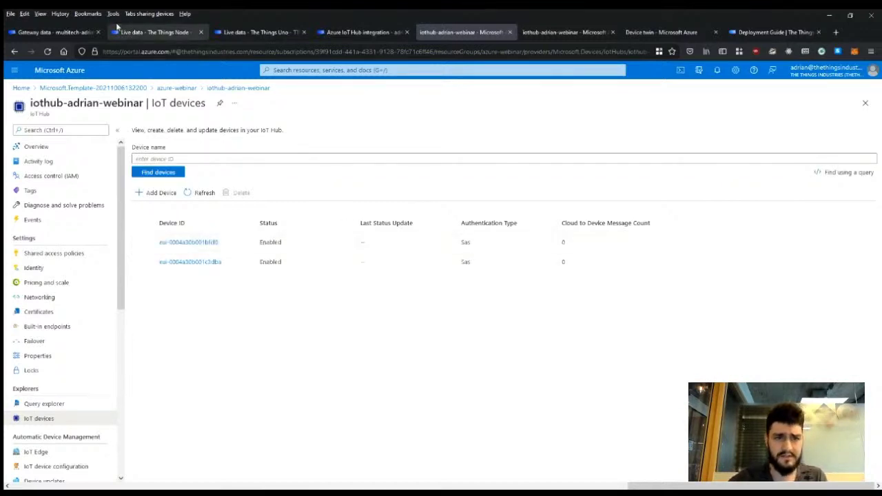
# View the live data of The Things Node and The Things Uno in The Things Stack console
pyautogui.click(155, 32)
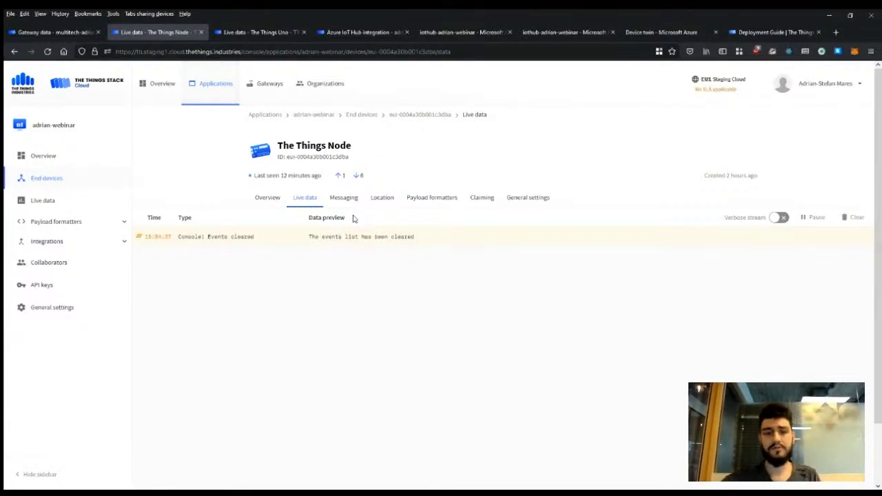
pyautogui.click(259, 32)
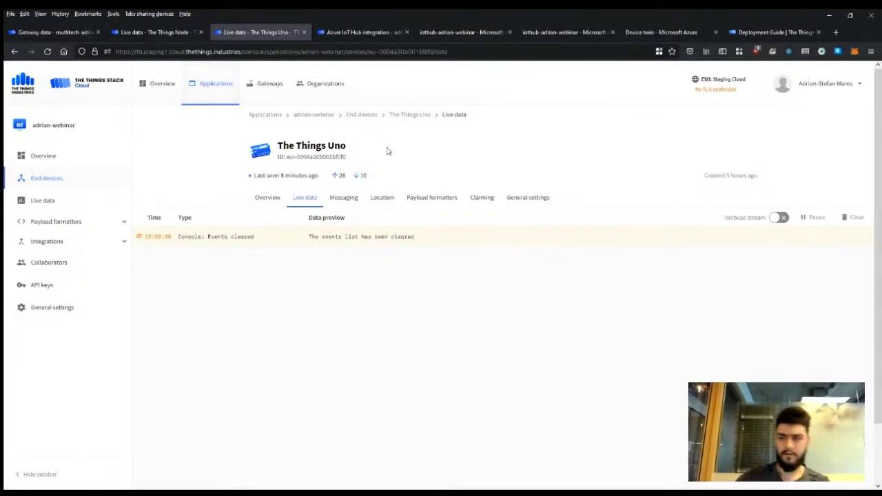
# View The Things Node's live data, then close the Azure IoT Hub integration page
pyautogui.click(151, 33)
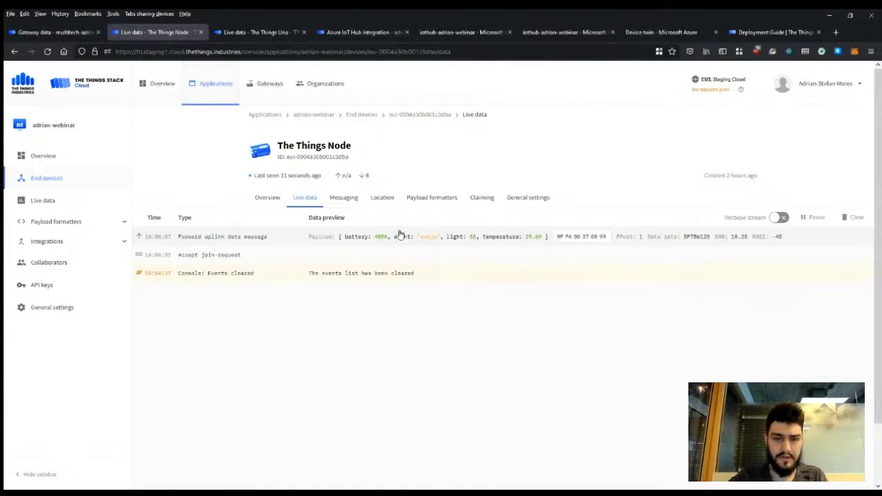
pyautogui.click(352, 32)
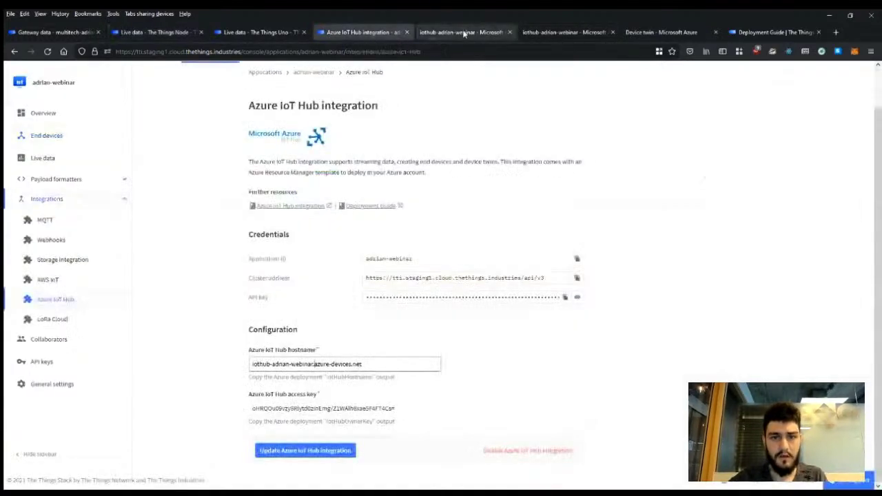
pyautogui.click(406, 31)
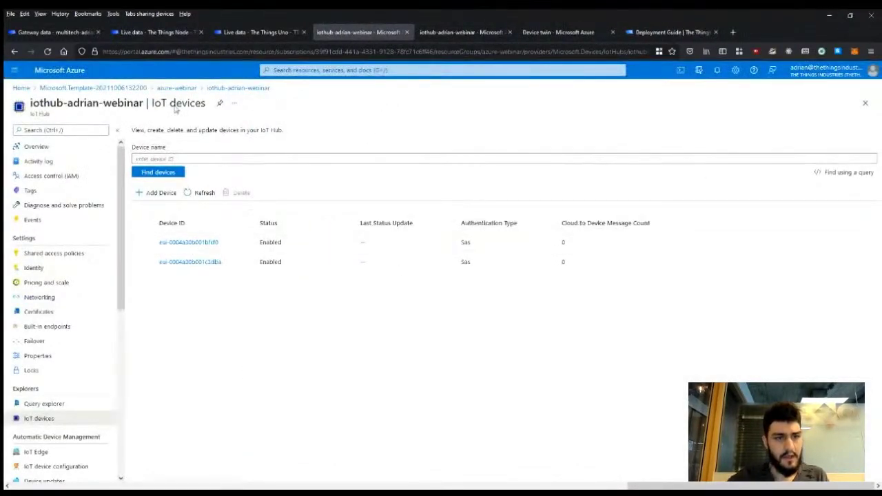
pyautogui.click(155, 31)
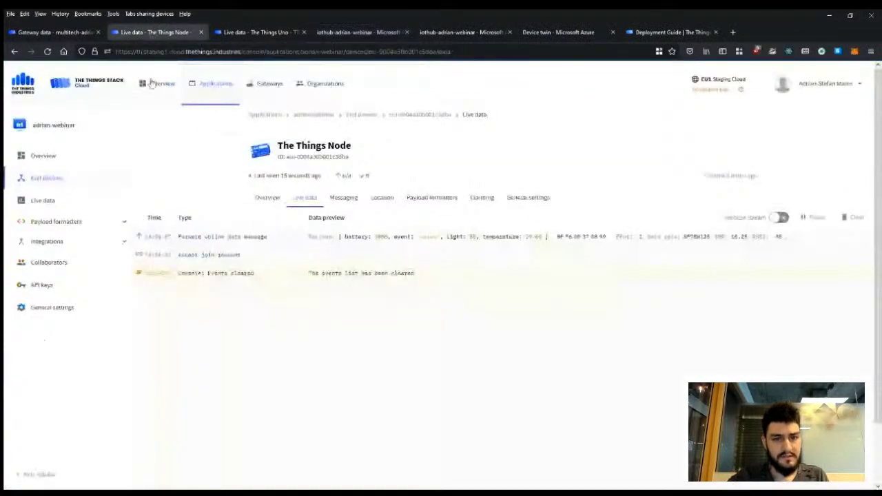
pyautogui.moveTo(287, 157); pyautogui.dragTo(346, 158)
pyautogui.click(341, 158)
pyautogui.click(435, 33)
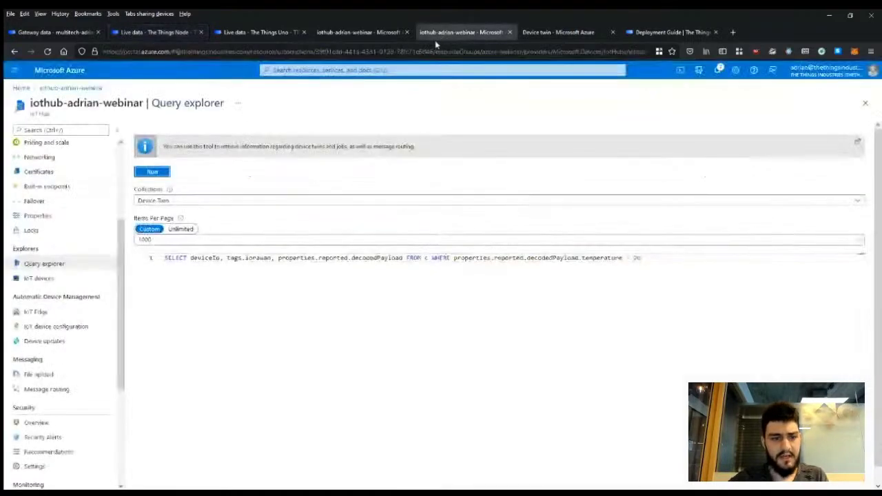
pyautogui.click(359, 33)
pyautogui.click(196, 262)
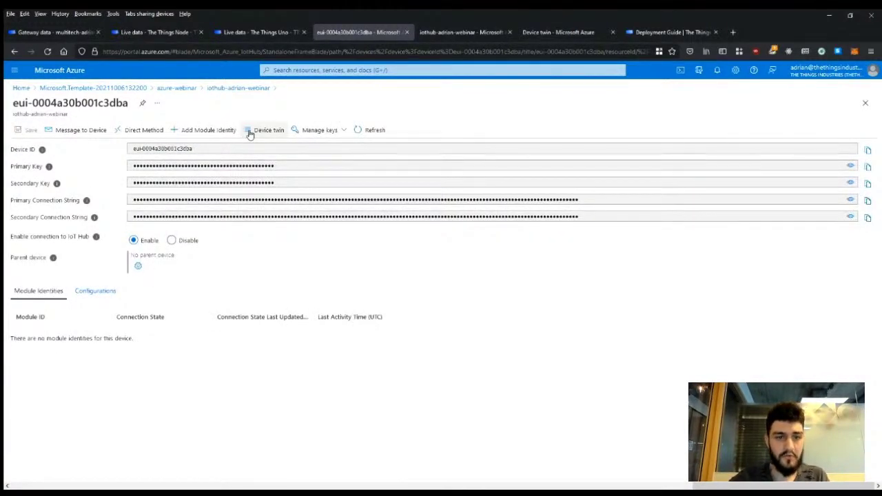
pyautogui.click(250, 134)
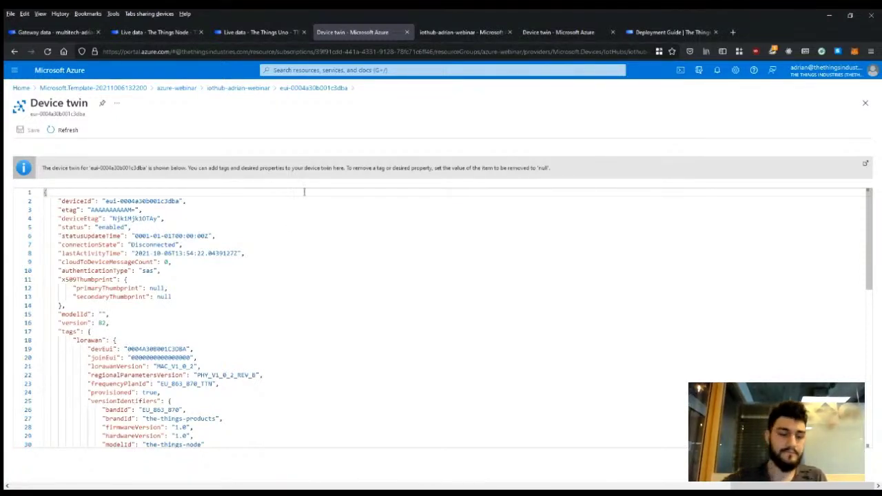
# Examine the device ID and the lorawan tags in the device twin, including the devEui and version identifiers
pyautogui.scroll(-2, 278, 207)
pyautogui.scroll(2, 148, 269)
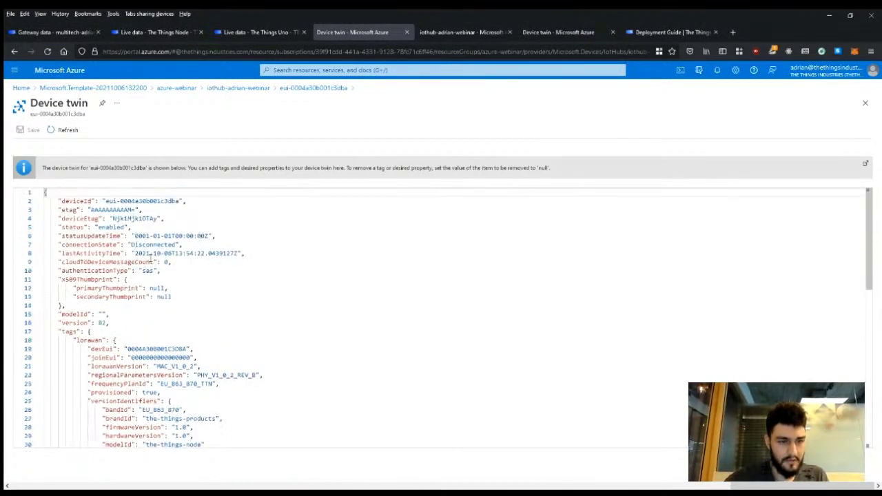
pyautogui.moveTo(189, 201); pyautogui.dragTo(53, 200)
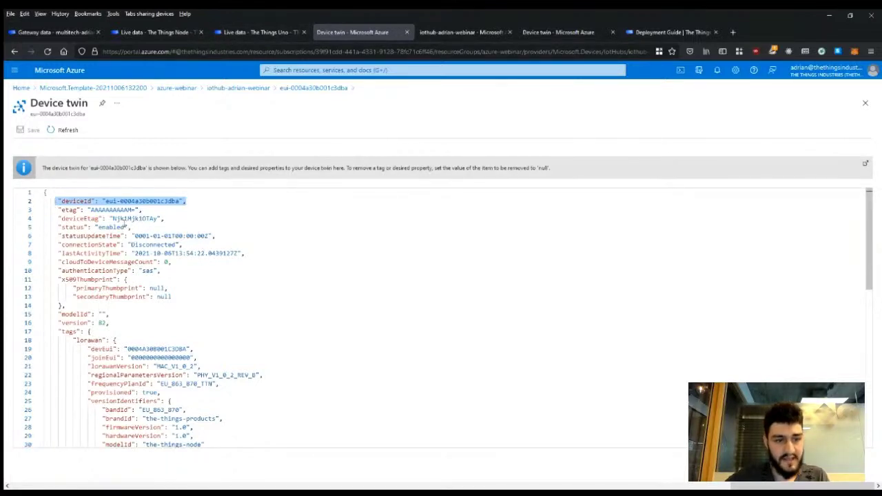
pyautogui.scroll(-1, 164, 264)
pyautogui.scroll(-1, 116, 298)
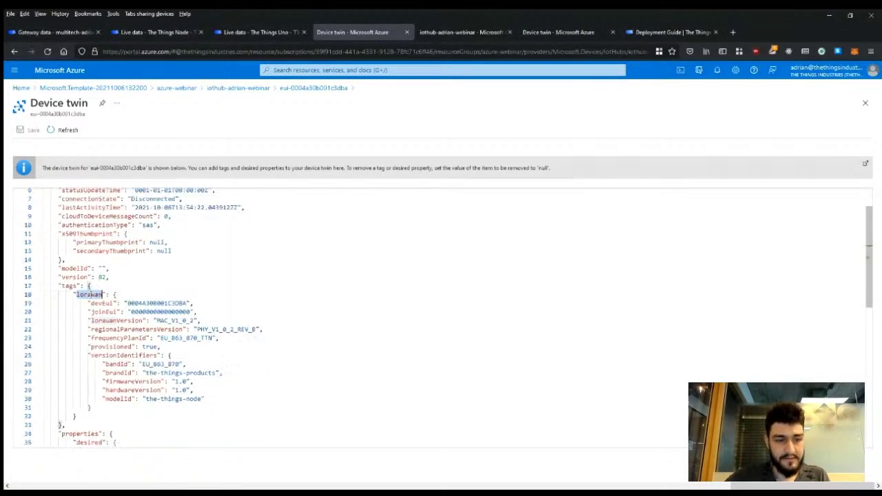
pyautogui.doubleClick(89, 294)
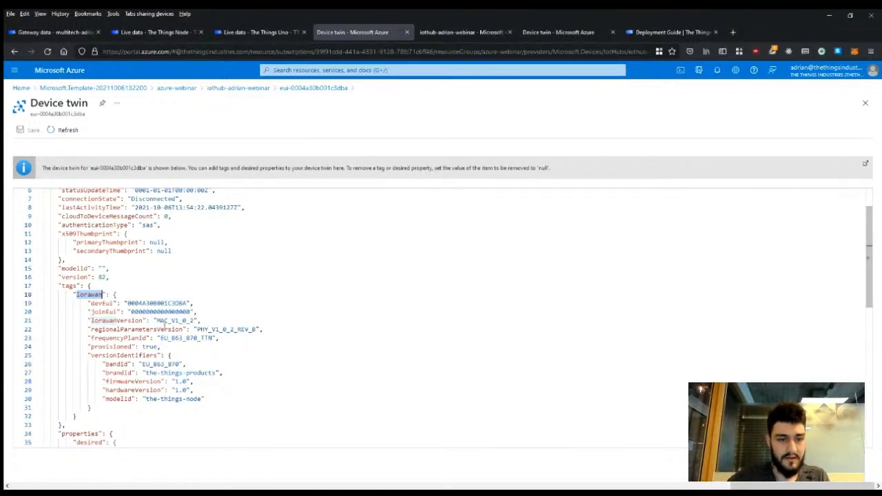
pyautogui.doubleClick(138, 303)
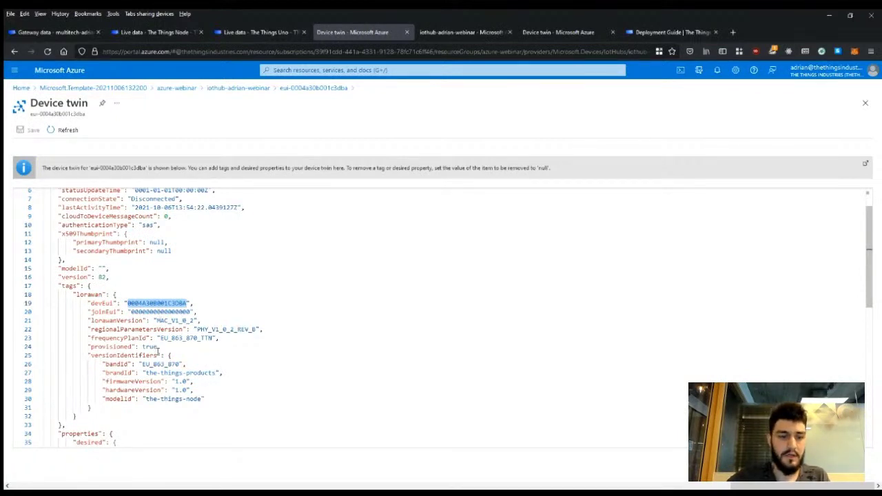
pyautogui.moveTo(91, 407); pyautogui.dragTo(23, 363)
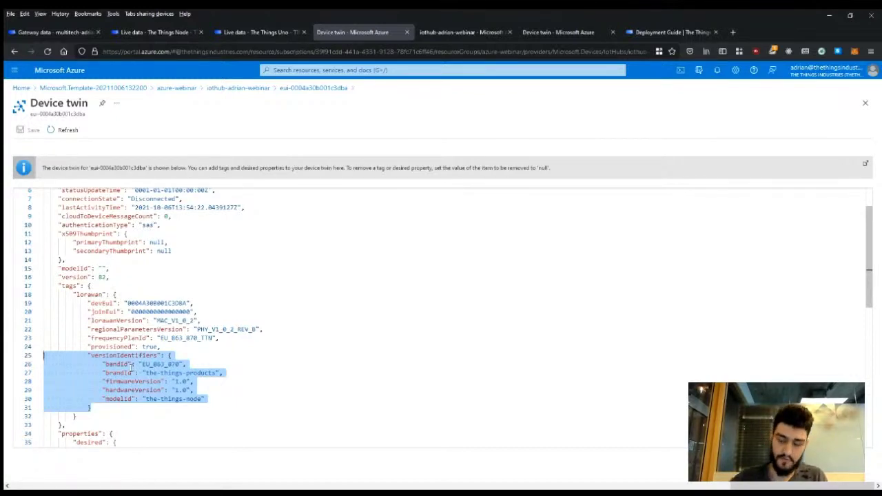
# Examine the device twin's desired and reported properties, including the join time and the decoded payload values
pyautogui.scroll(-9, 141, 338)
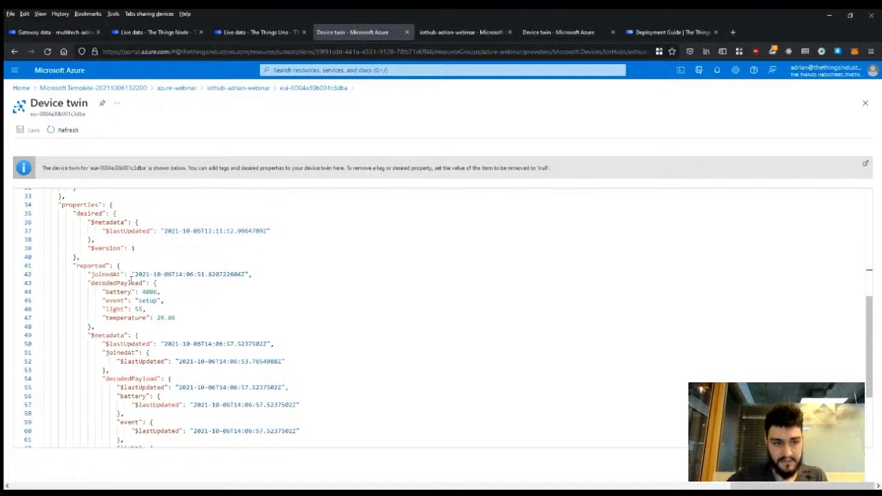
pyautogui.doubleClick(88, 213)
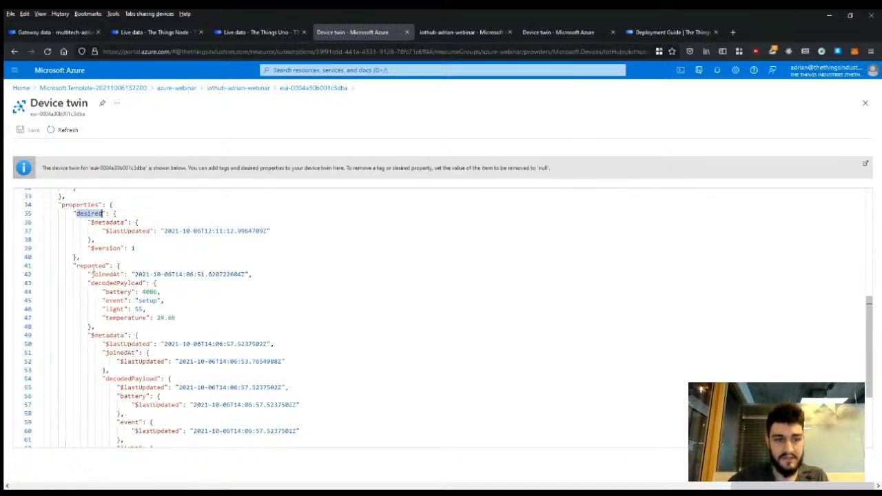
pyautogui.doubleClick(106, 266)
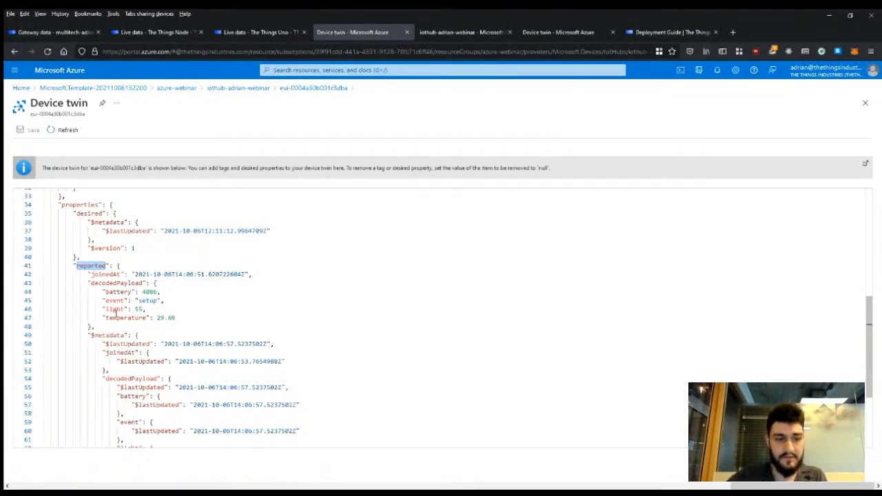
pyautogui.click(229, 262)
pyautogui.moveTo(250, 275); pyautogui.dragTo(86, 275)
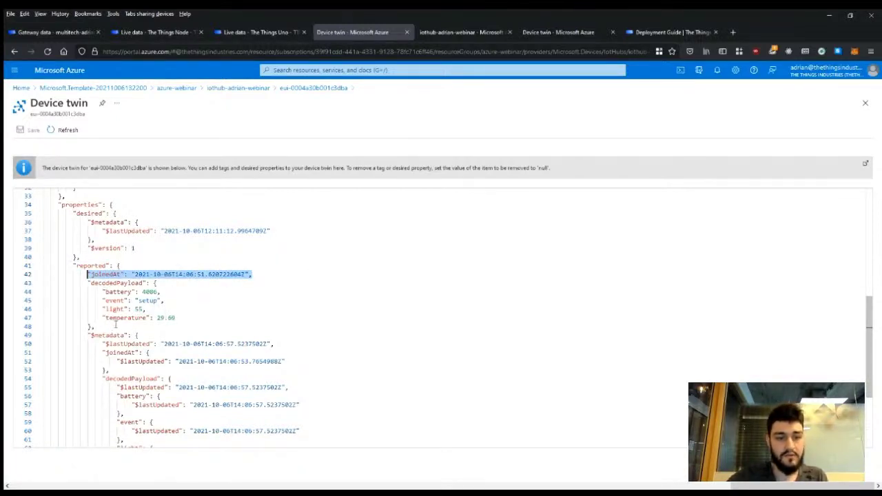
pyautogui.moveTo(176, 319); pyautogui.dragTo(49, 293)
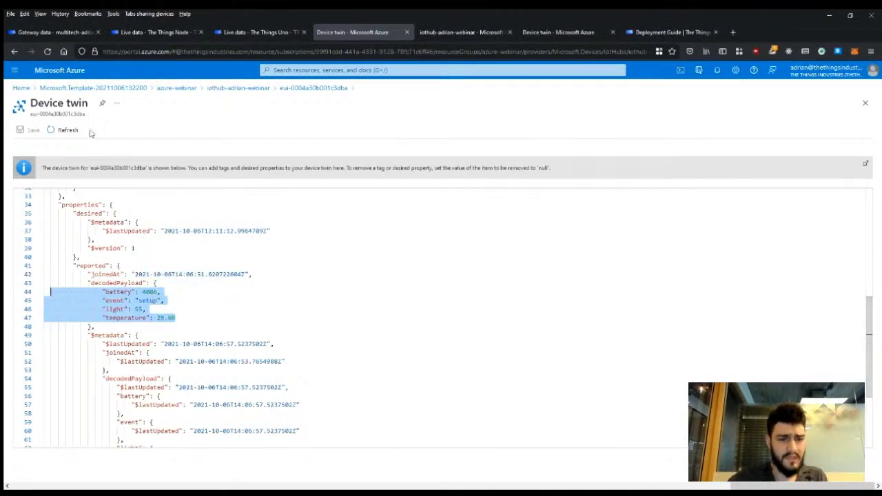
# Refresh the device twin and compare its reported decoded payload with The Things Node's live data
pyautogui.click(66, 129)
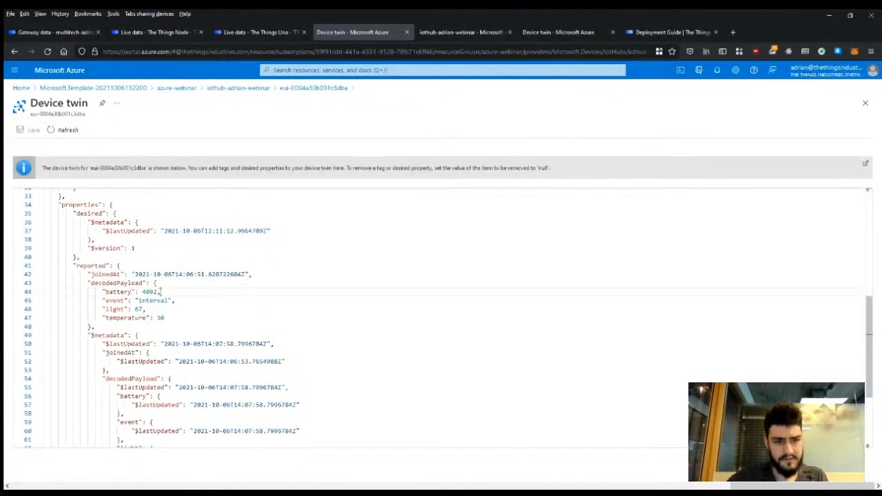
pyautogui.moveTo(161, 292); pyautogui.dragTo(98, 292)
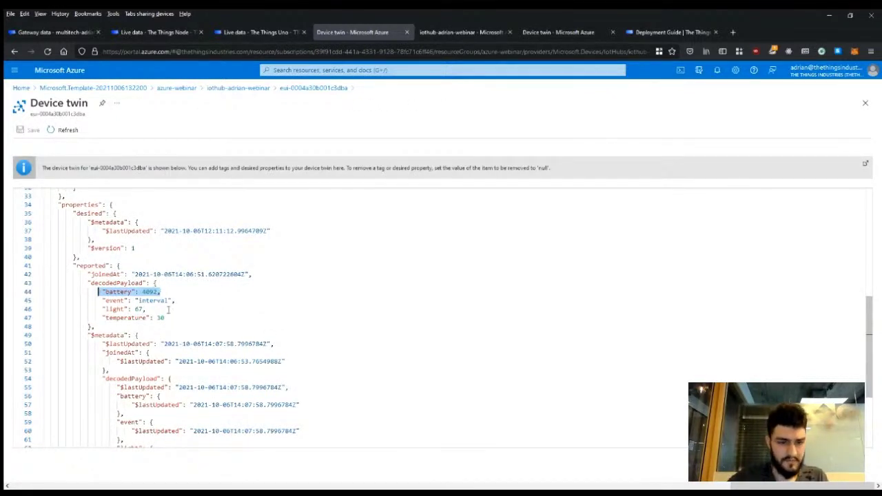
pyautogui.doubleClick(141, 301)
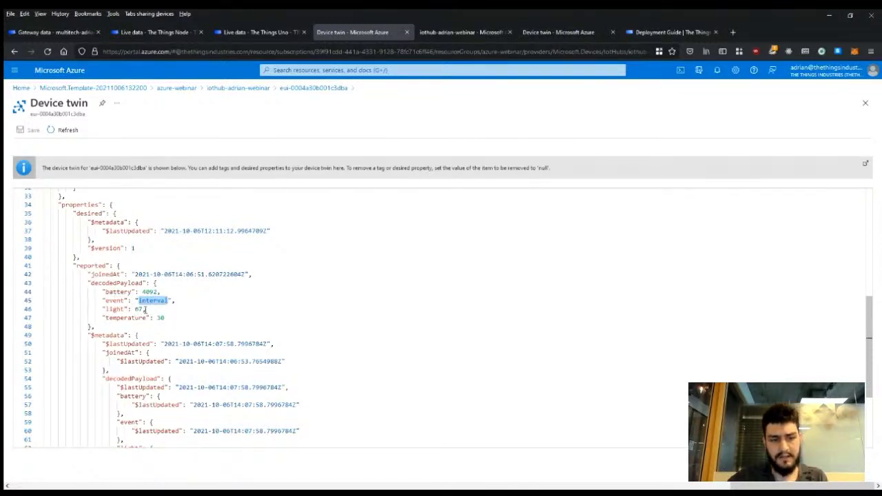
pyautogui.click(270, 33)
pyautogui.moveTo(158, 33); pyautogui.dragTo(259, 32)
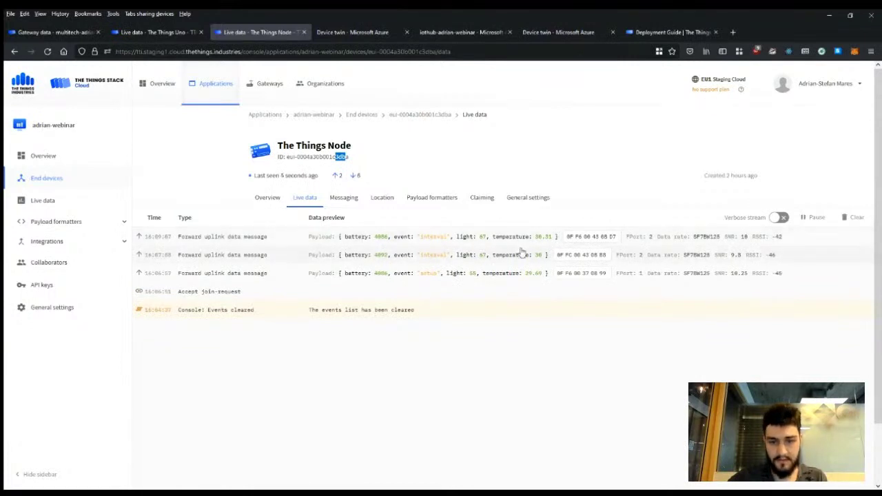
pyautogui.click(393, 33)
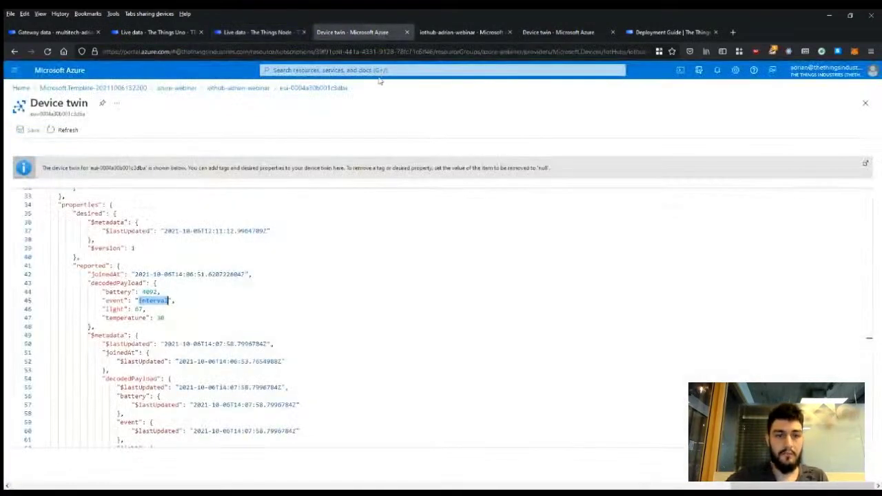
# Open the device twin of eui-0004a30b001bfcf0 from the IoT hub's device list and show its desired and reported properties
pyautogui.click(234, 90)
pyautogui.click(203, 241)
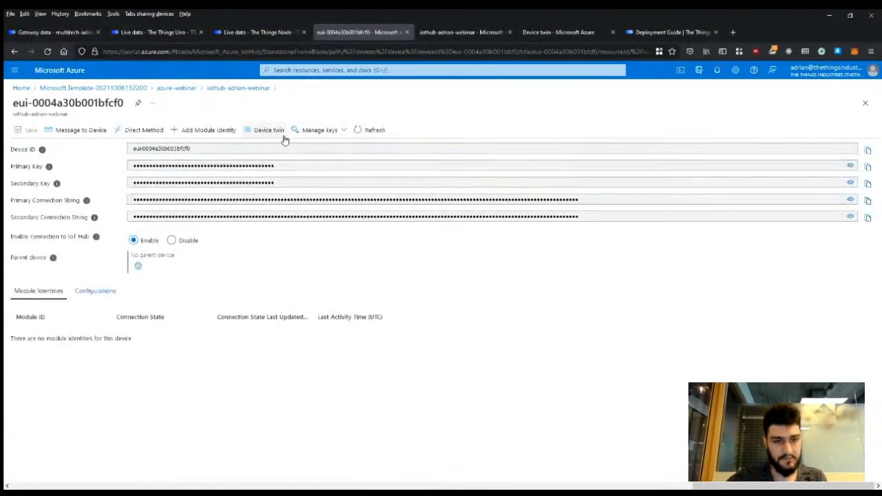
pyautogui.click(273, 133)
pyautogui.scroll(-5, 317, 268)
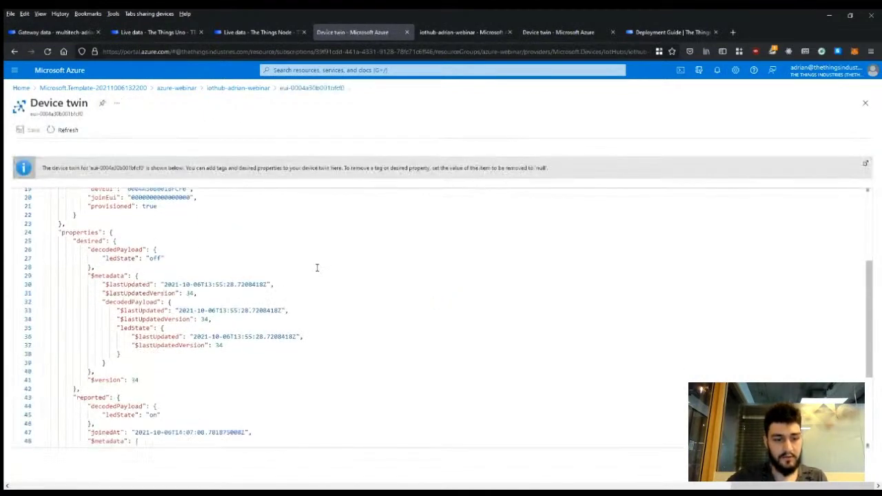
# Review the ledState uplinks in The Things Uno's live data and return to its device twin
pyautogui.click(266, 35)
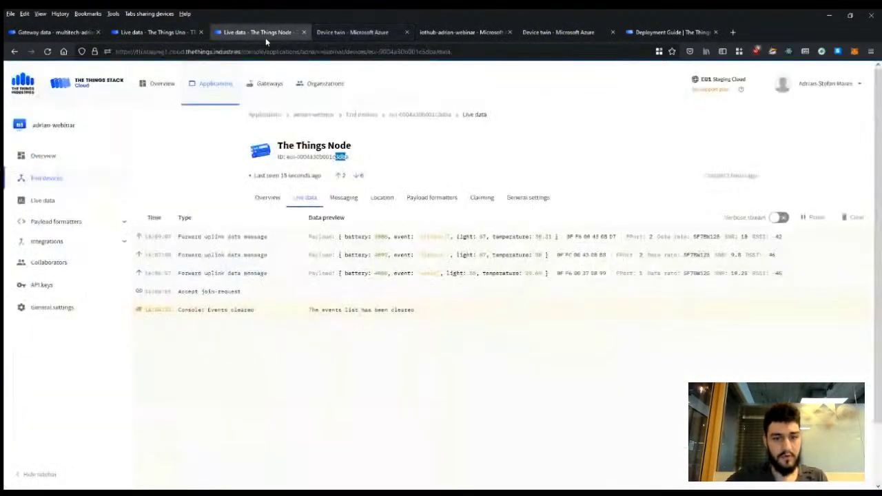
pyautogui.moveTo(138, 33); pyautogui.dragTo(249, 35)
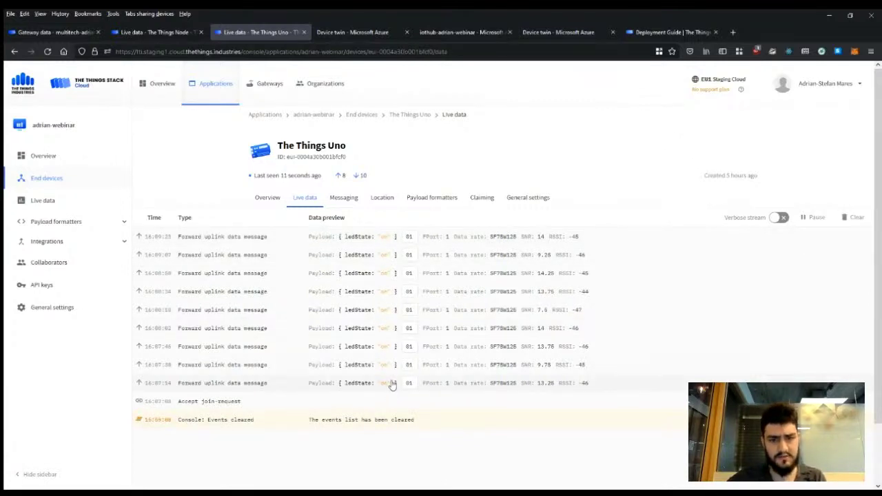
pyautogui.click(342, 32)
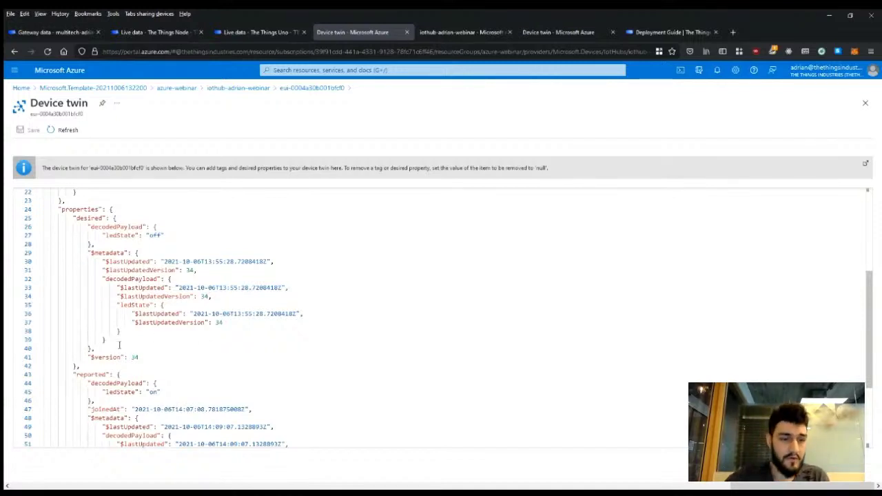
# Set the desired ledState in the device twin's decoded payload to "on" and save the twin
pyautogui.doubleClick(154, 235)
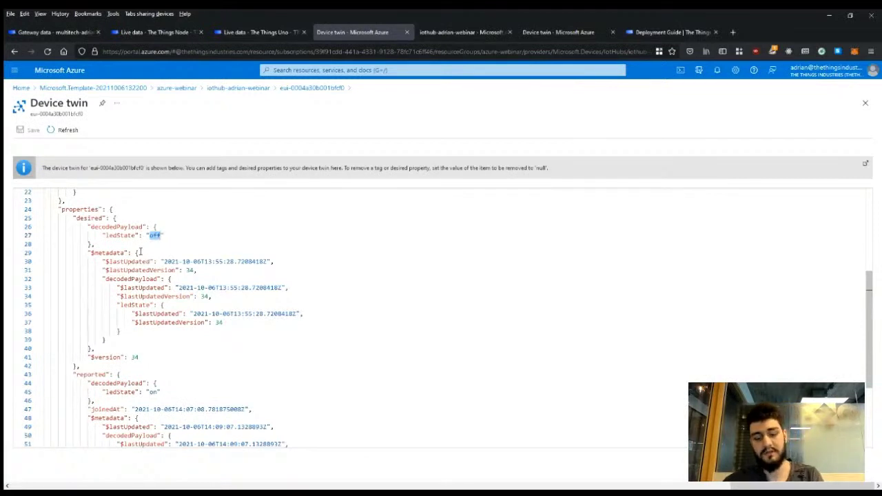
pyautogui.write('o')
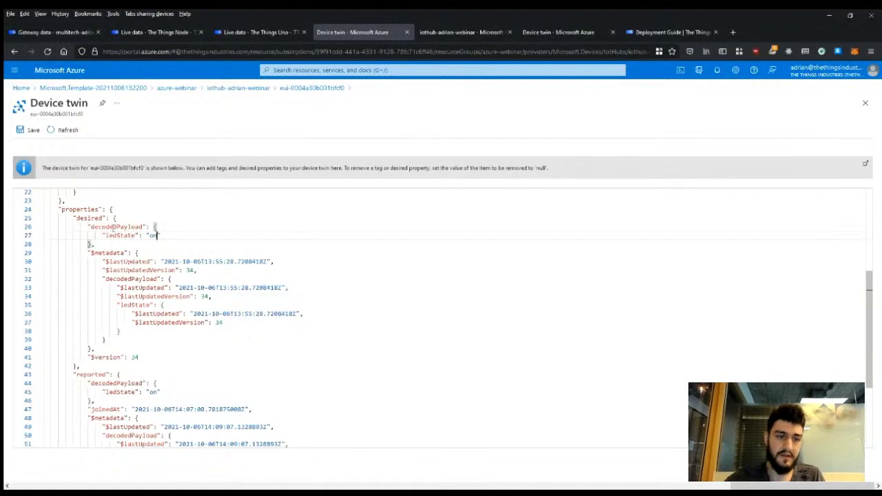
pyautogui.moveTo(160, 235); pyautogui.dragTo(103, 236)
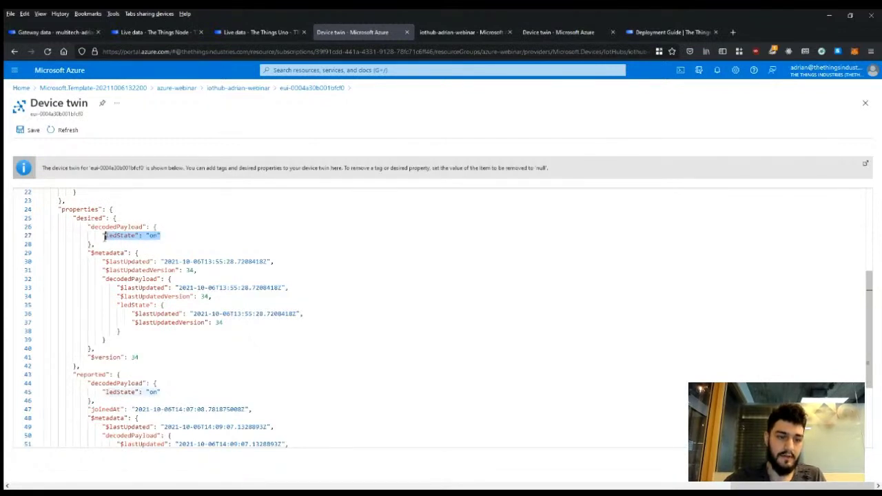
pyautogui.click(20, 133)
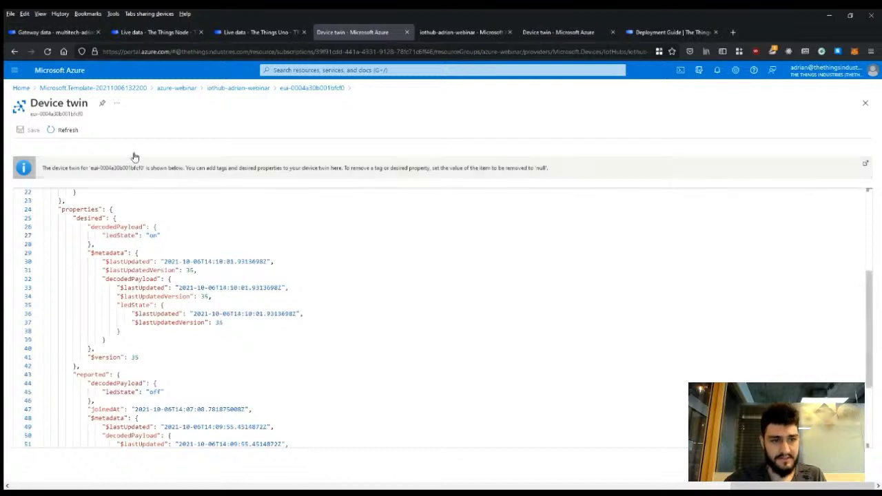
# Open the forwarded downlink event in The Things Uno's live data and examine the ledState in its decoded payload
pyautogui.click(252, 31)
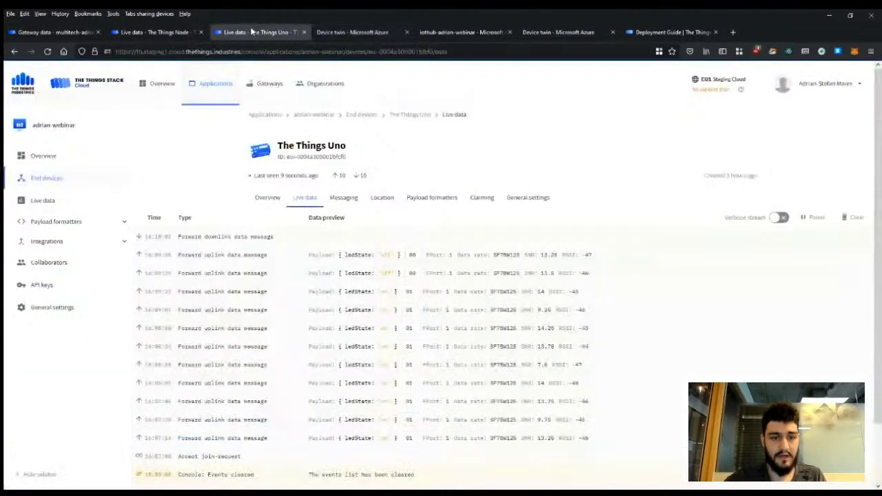
pyautogui.click(241, 237)
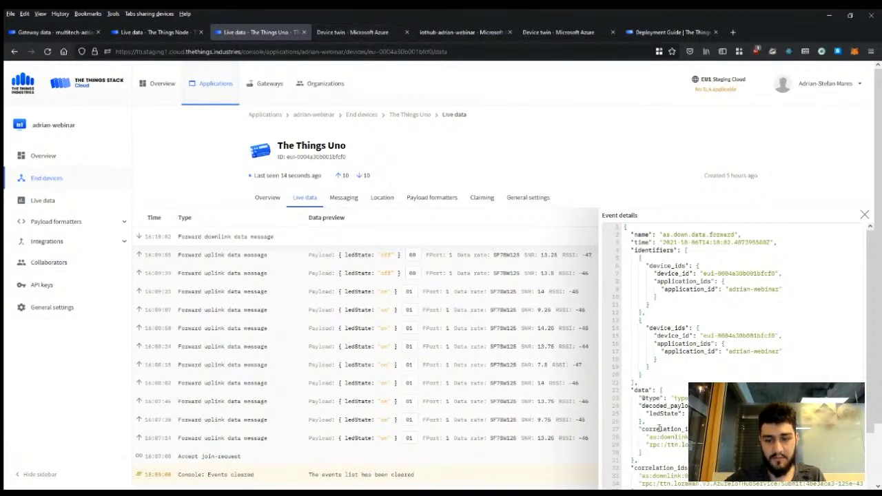
pyautogui.moveTo(649, 423); pyautogui.dragTo(605, 414)
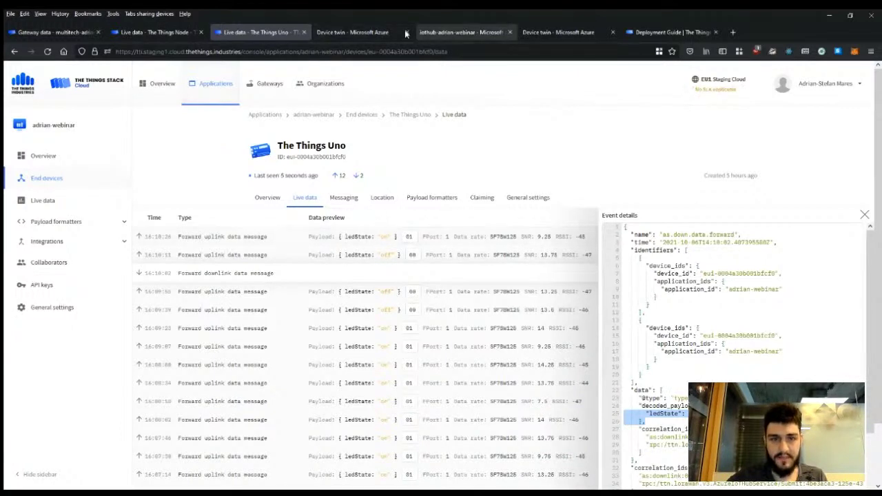
# Refresh the device twin of eui-0004a30b001bfcf0 and compare its reported ledState with The Things Uno's live data
pyautogui.click(365, 31)
pyautogui.click(72, 131)
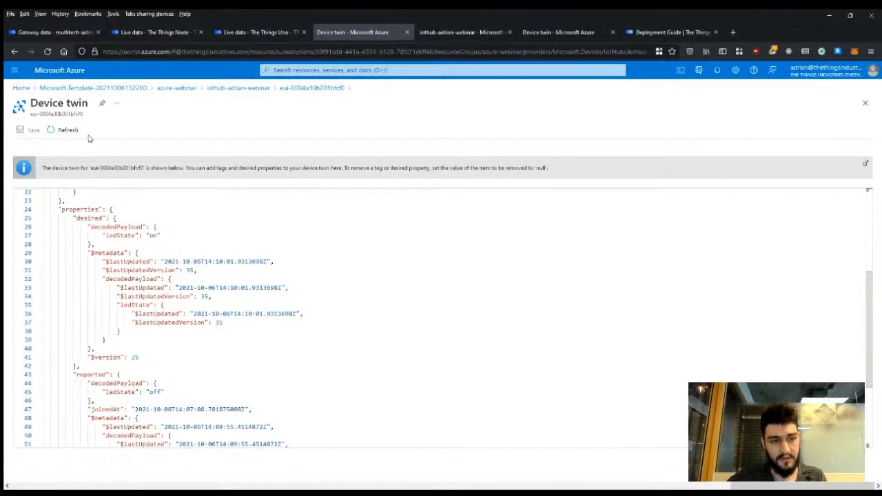
pyautogui.click(68, 131)
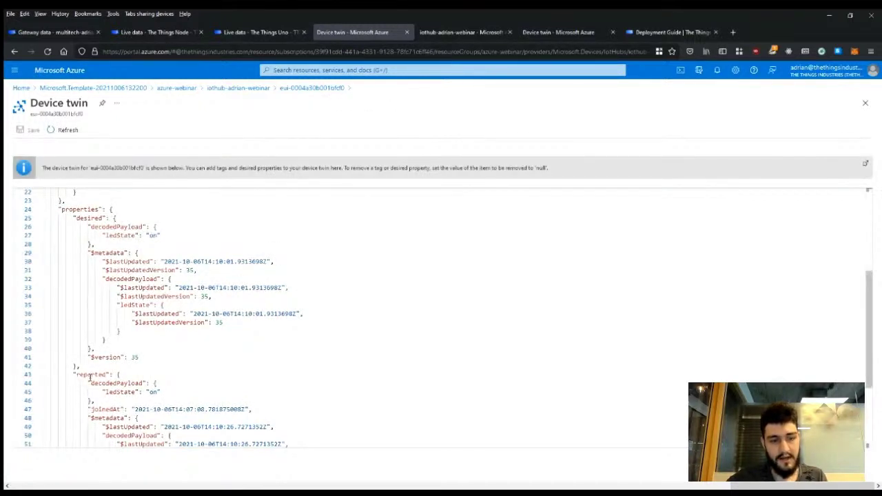
pyautogui.moveTo(74, 375); pyautogui.dragTo(148, 401)
pyautogui.click(148, 400)
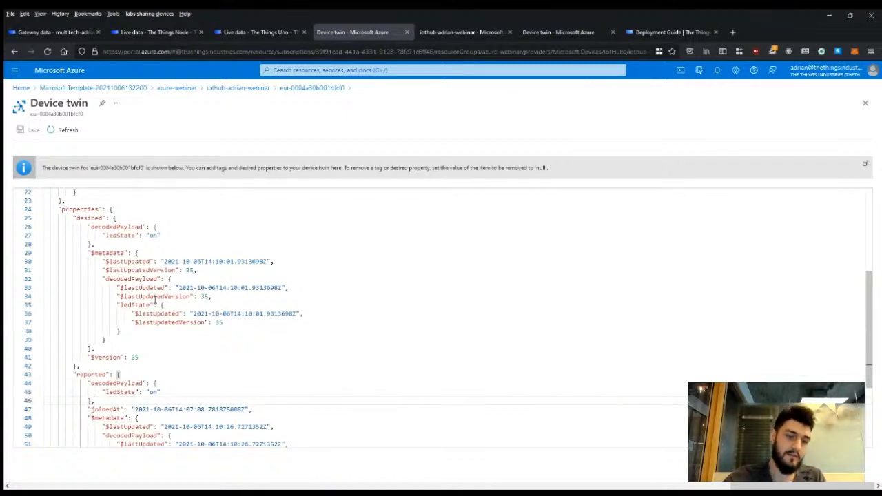
pyautogui.doubleClick(153, 391)
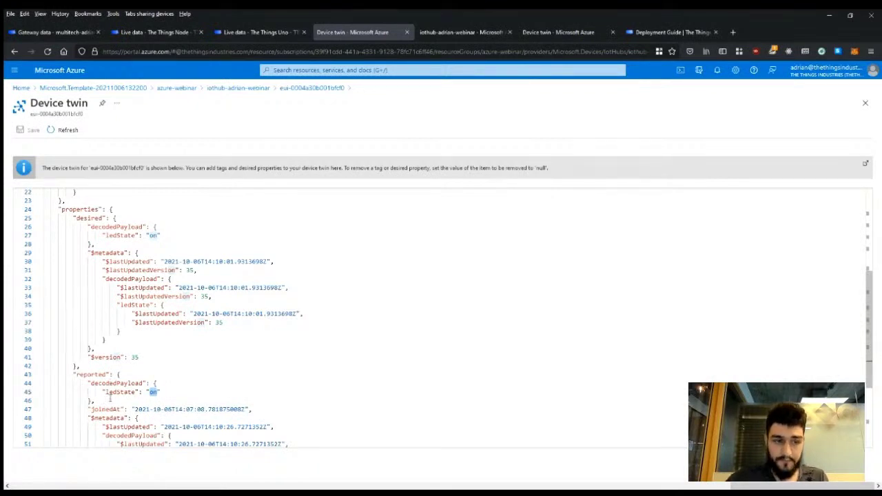
pyautogui.click(259, 32)
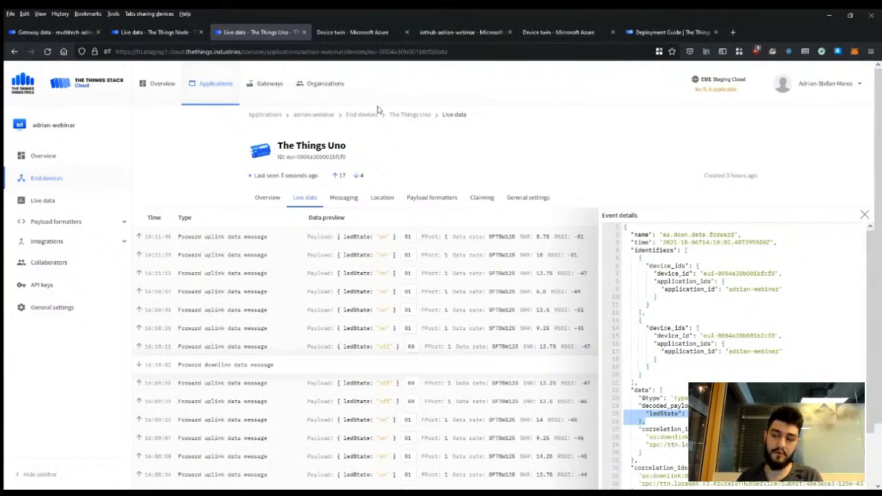
pyautogui.click(352, 32)
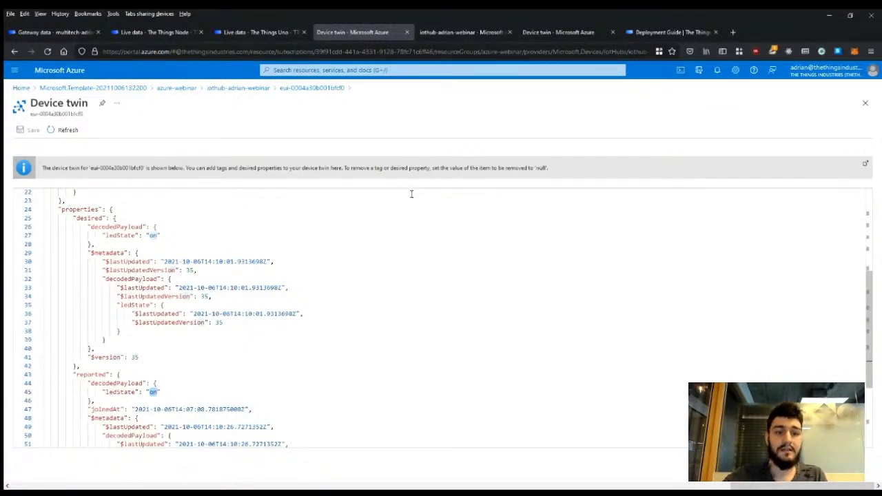
pyautogui.click(234, 89)
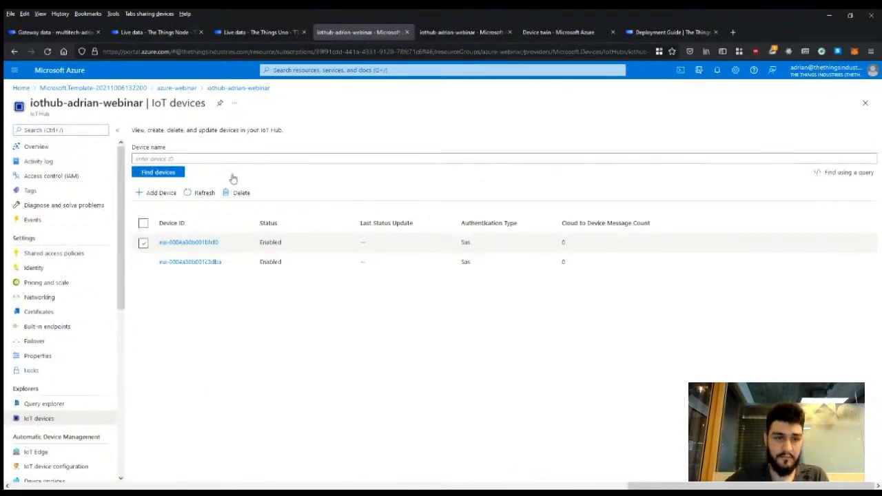
pyautogui.click(155, 33)
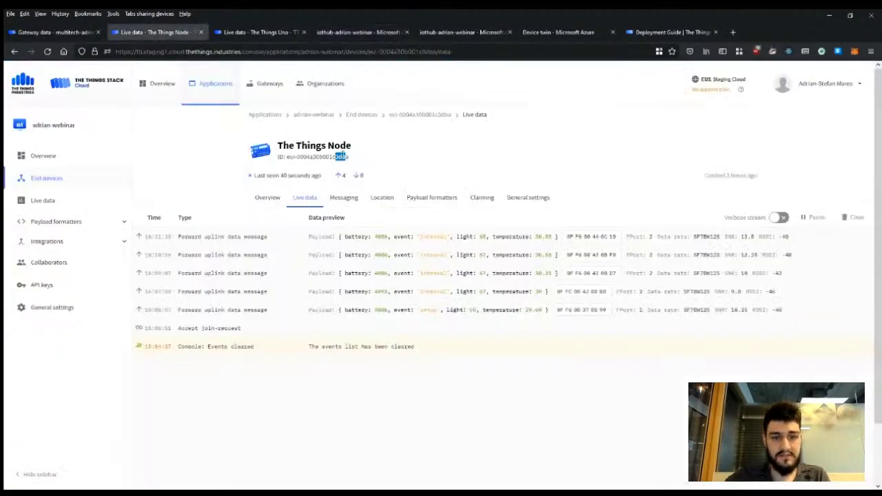
pyautogui.doubleClick(342, 156)
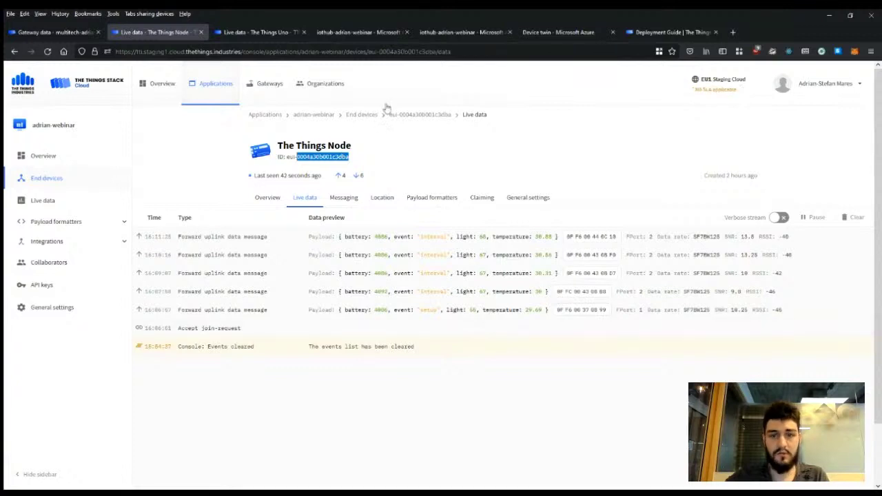
# Delete the device eui-0004a30b001c3dba from the IoT hub's device list in Azure and confirm the deletion
pyautogui.click(451, 33)
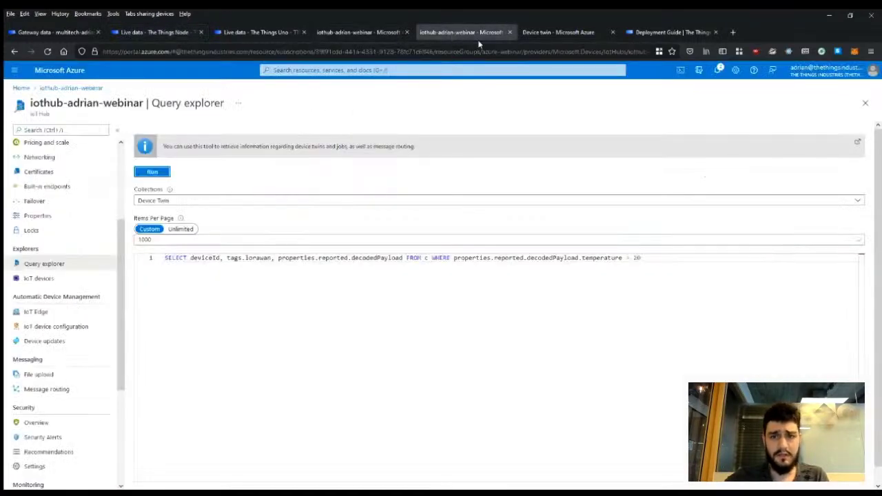
pyautogui.click(358, 32)
pyautogui.click(143, 244)
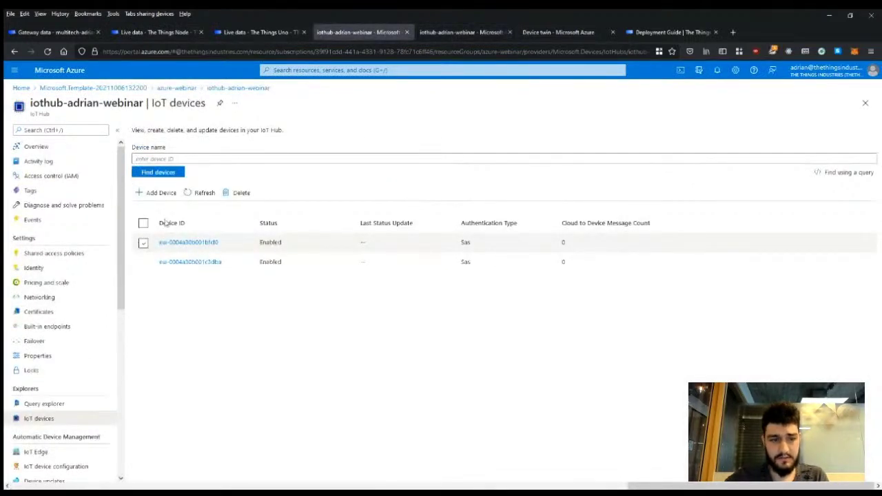
pyautogui.click(143, 262)
pyautogui.click(240, 193)
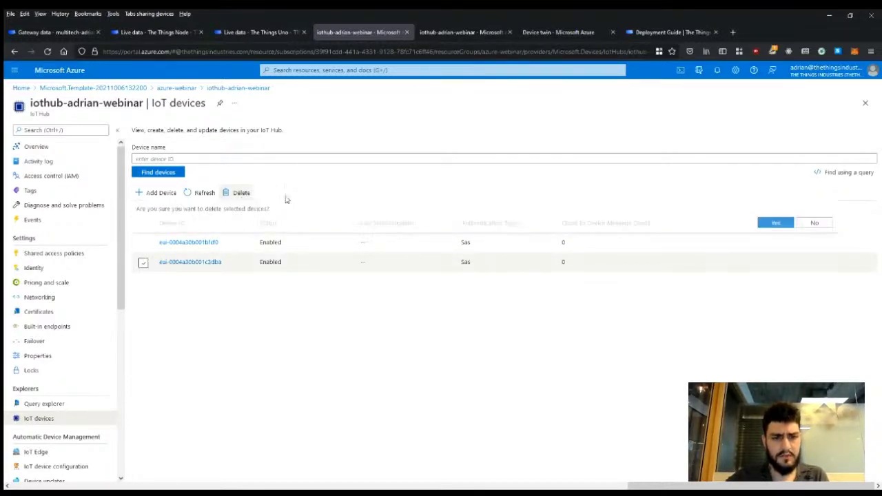
pyautogui.click(765, 225)
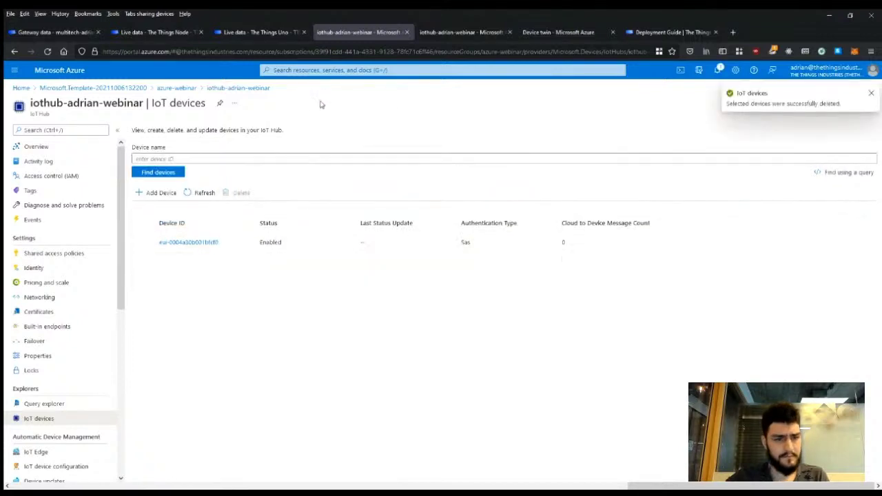
# Check The Things Node's deletion in its live data and in the application's end device list in The Things Stack, and return to Azure
pyautogui.click(158, 32)
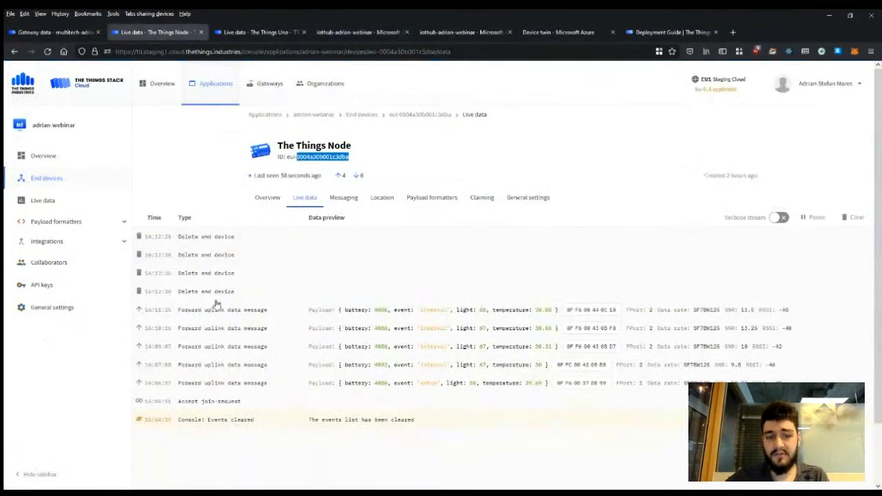
pyautogui.click(75, 178)
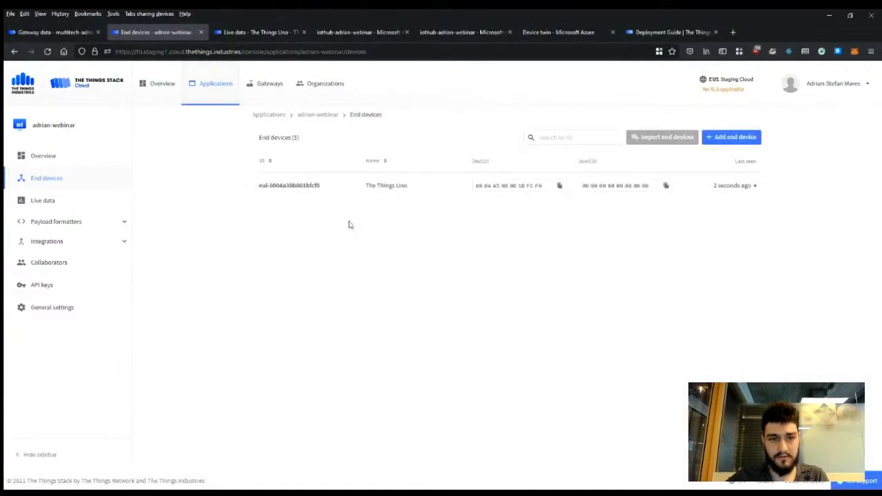
pyautogui.click(366, 33)
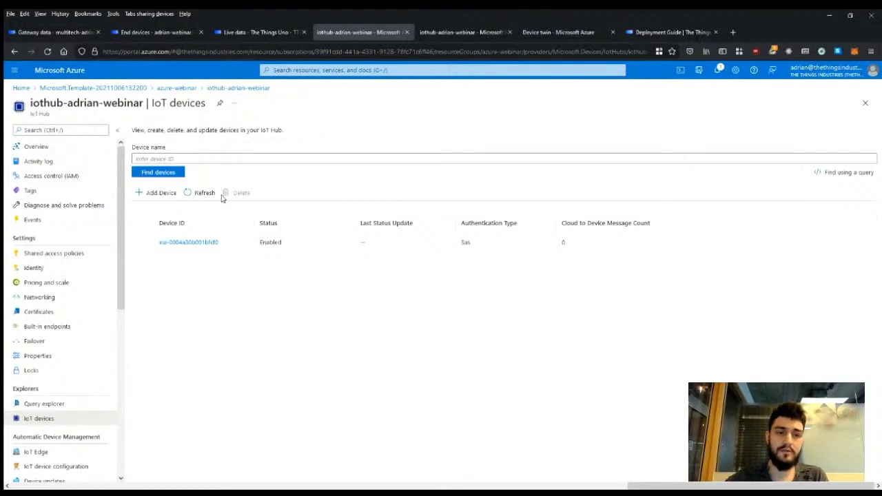
# Create a new IoT hub device with the device ID ttnode, using symmetric key authentication with auto-generated keys
pyautogui.click(161, 193)
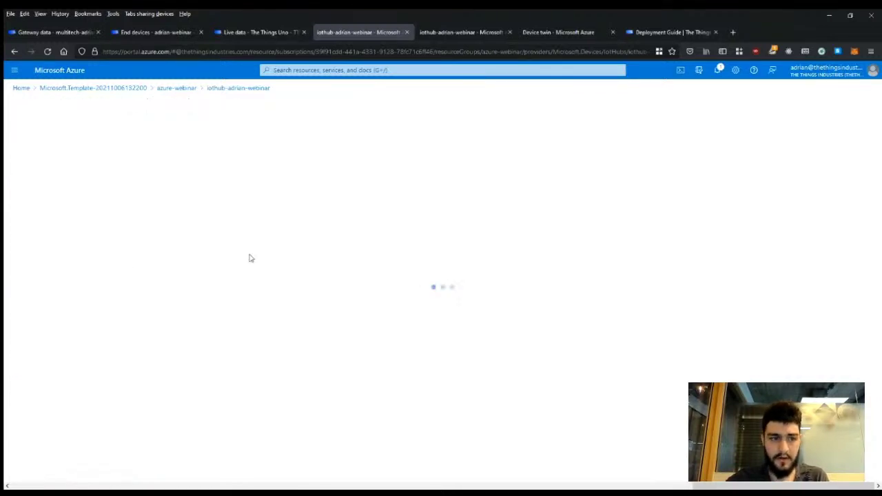
pyautogui.click(107, 187)
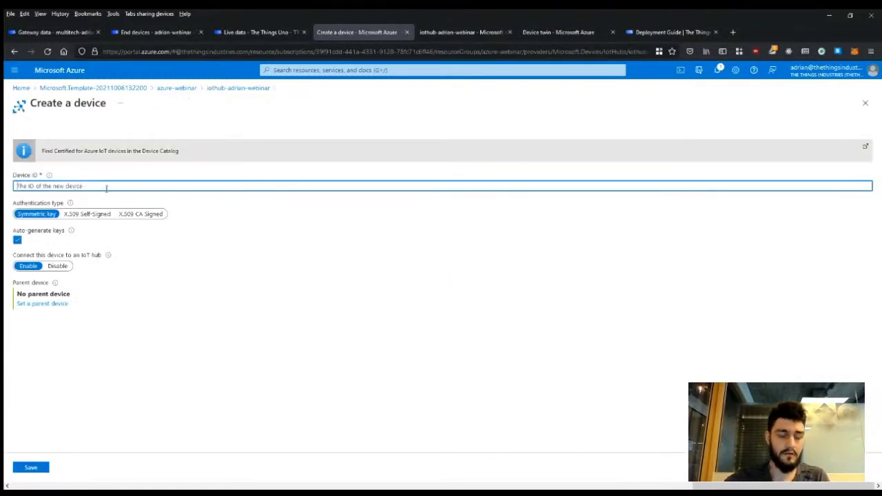
pyautogui.write('ttnode')
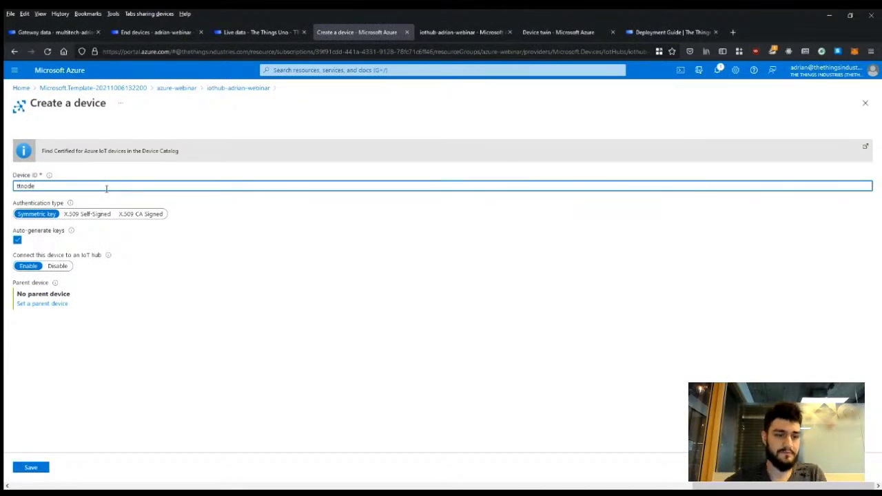
pyautogui.click(30, 467)
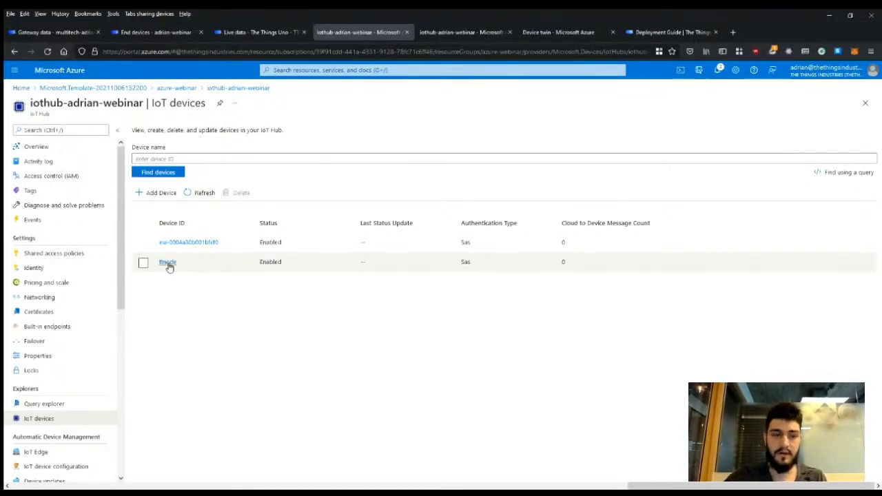
# Open the device twin of ttnode and add an empty "tags" object after the x509Thumbprint block
pyautogui.click(168, 262)
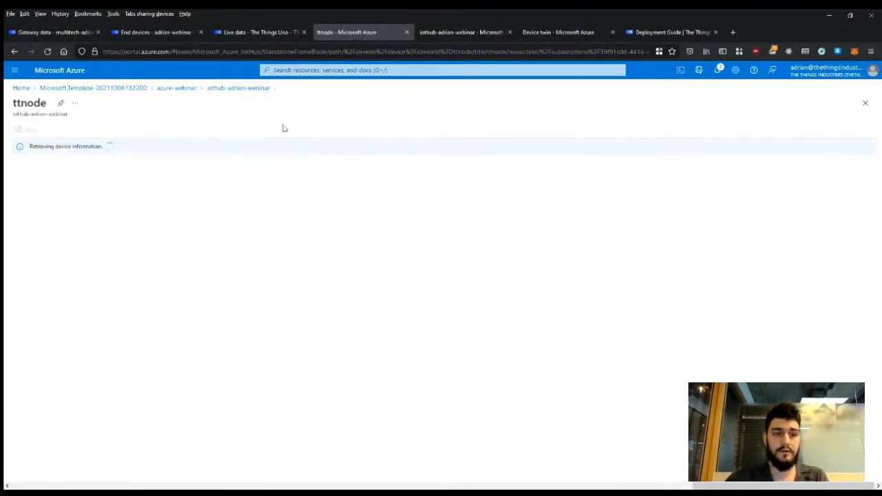
pyautogui.click(280, 133)
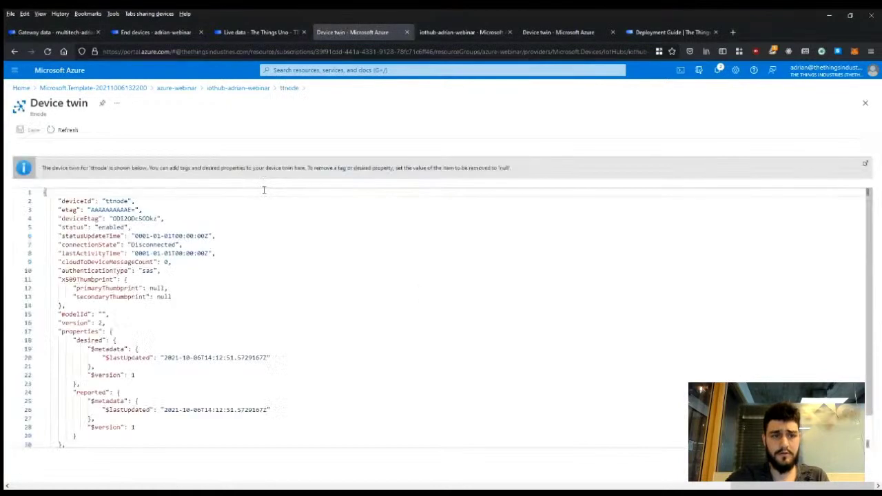
pyautogui.click(89, 308)
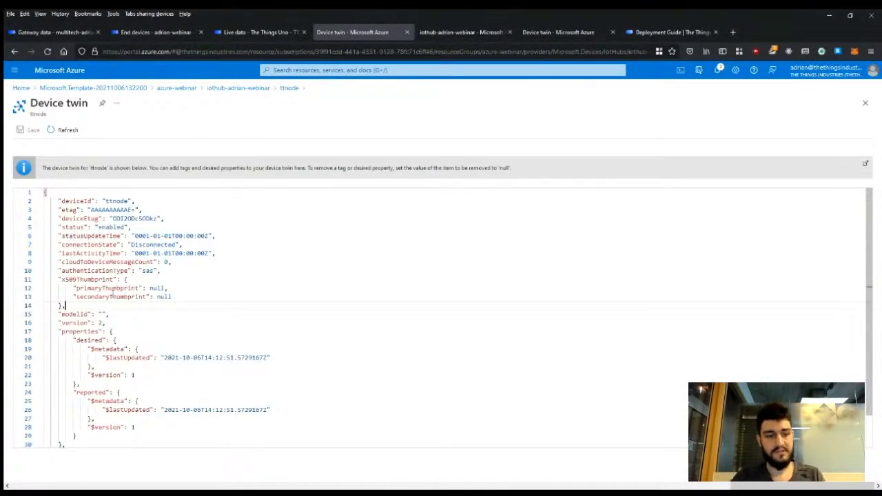
pyautogui.scroll(-2, 112, 292)
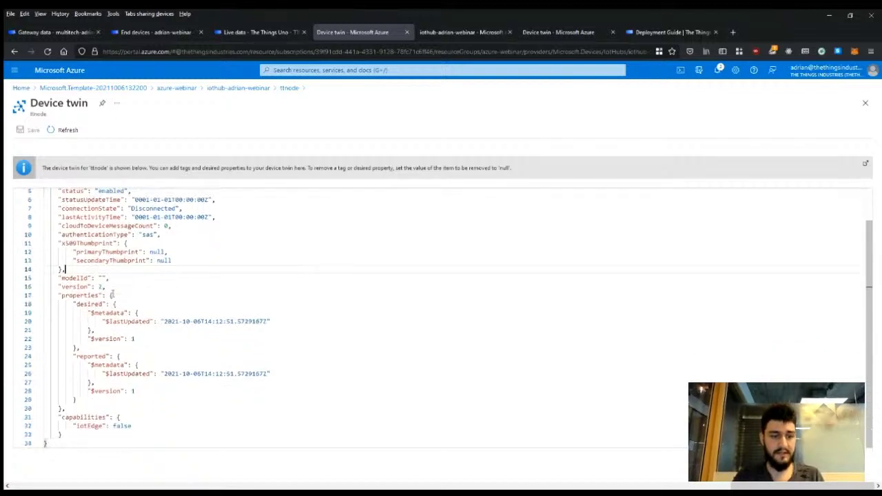
pyautogui.scroll(2, 112, 291)
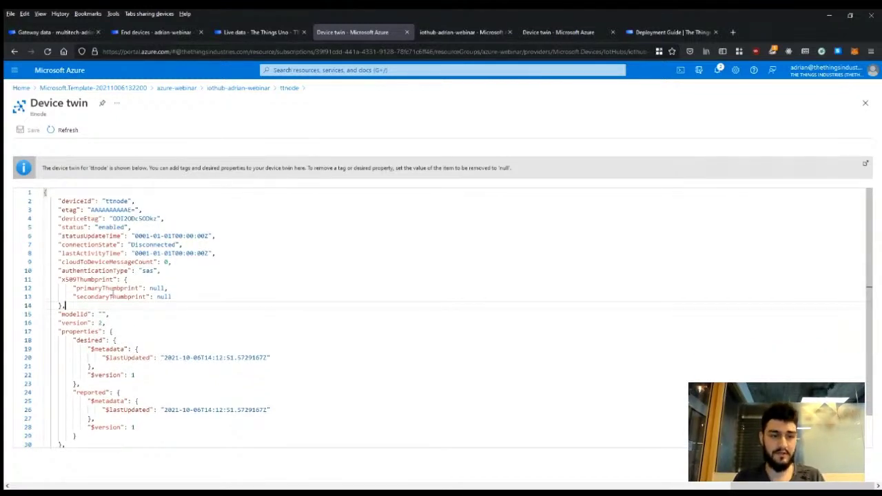
pyautogui.press('Return')
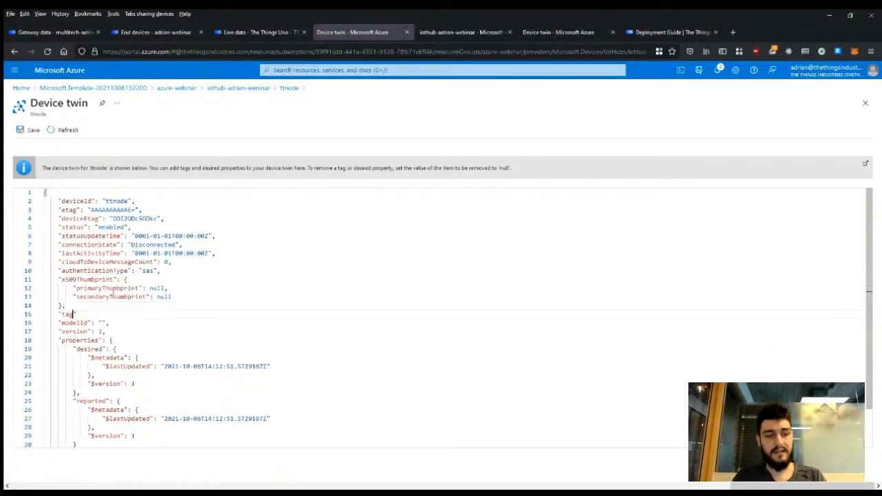
pyautogui.write('"tags": {')
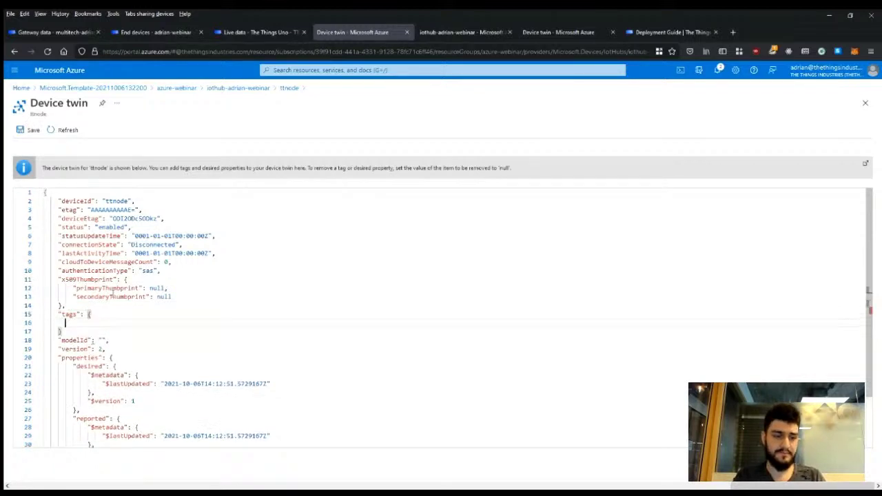
pyautogui.press('Return')
pyautogui.write(',')
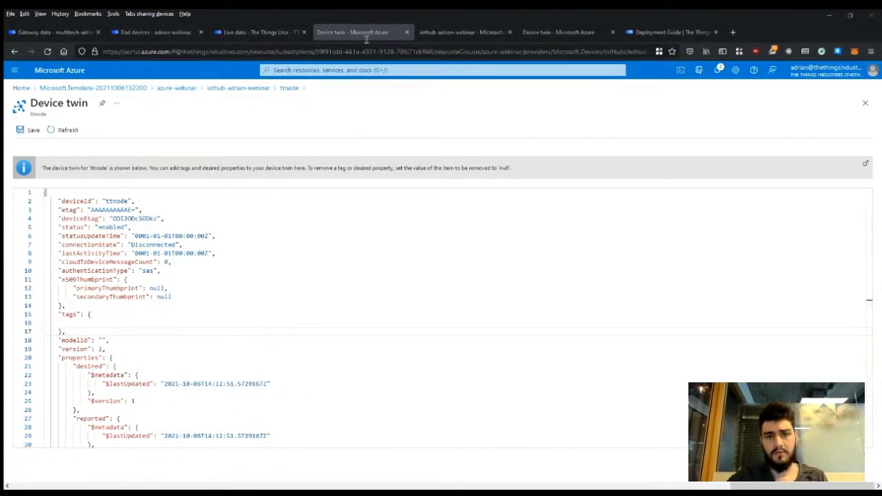
# Paste the lorawan tag with devEui 0004A30B001C3DBA, frequencyPlanId EU_863_870_TTN, modelId the-things-node and the appKey into tags, and save the twin
pyautogui.click(151, 322)
pyautogui.hotkey('ctrl', 'v')
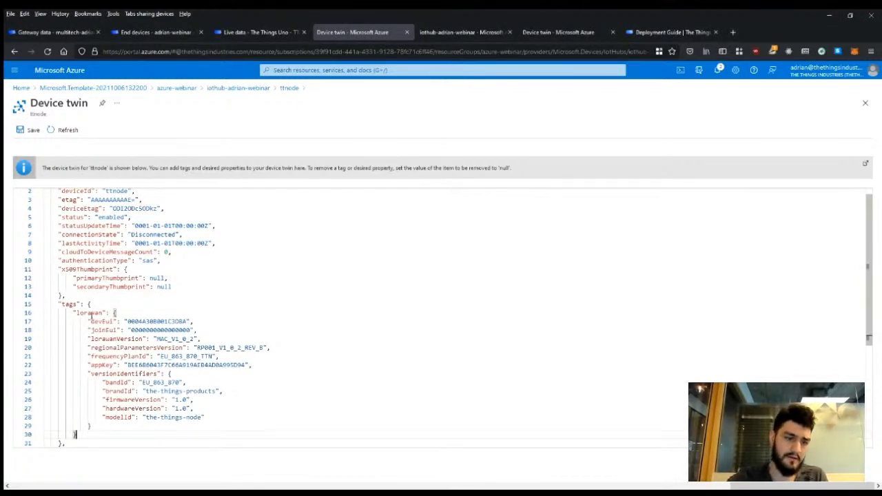
pyautogui.click(113, 321)
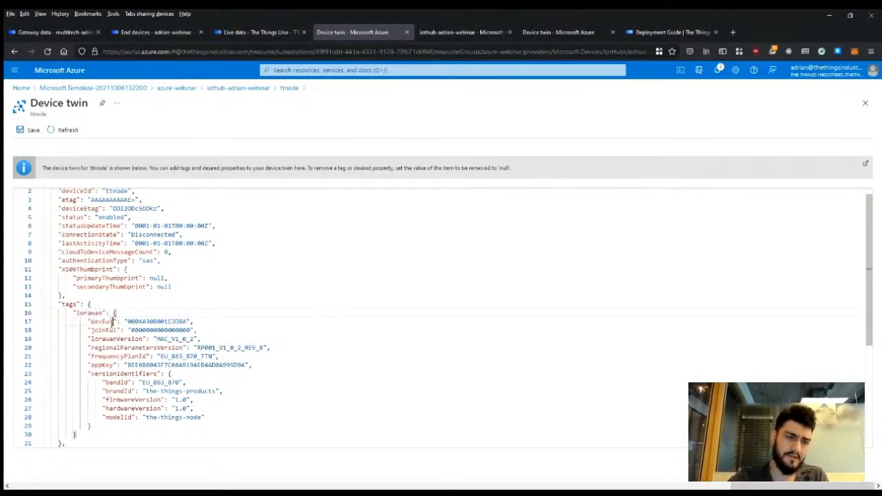
pyautogui.doubleClick(111, 322)
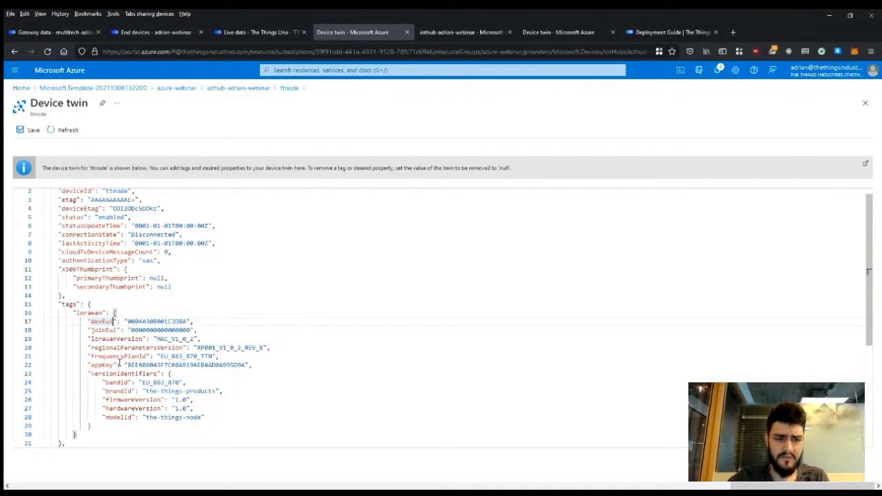
pyautogui.click(22, 132)
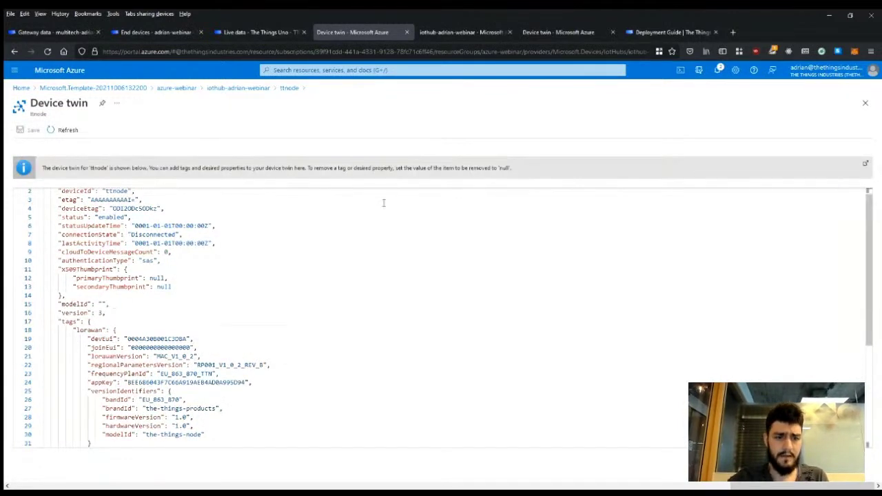
# Review the saved lorawan tags in ttnode's twin and open the application's live data in The Things Stack
pyautogui.scroll(-2, 283, 301)
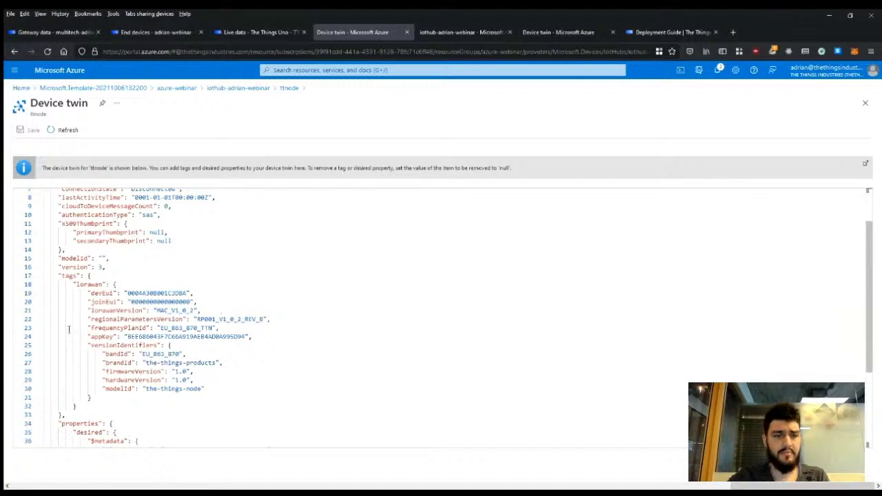
pyautogui.click(124, 32)
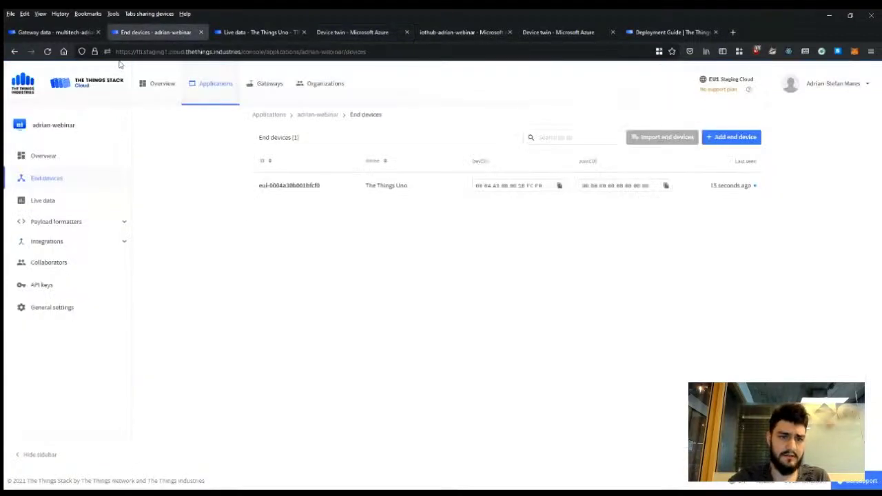
pyautogui.click(67, 201)
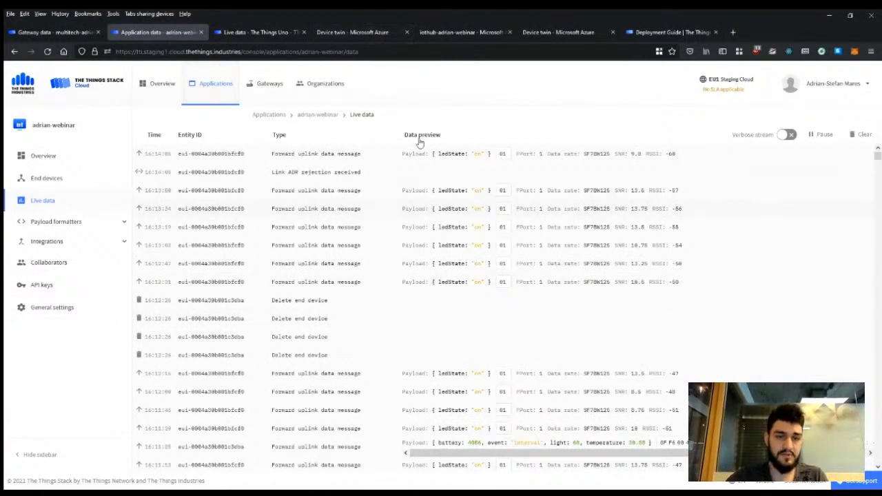
# Open the Azure Resource Manager template deployment from the Deployment Guide and examine the custom deployment parameters, including App Service Plan Tier
pyautogui.click(668, 32)
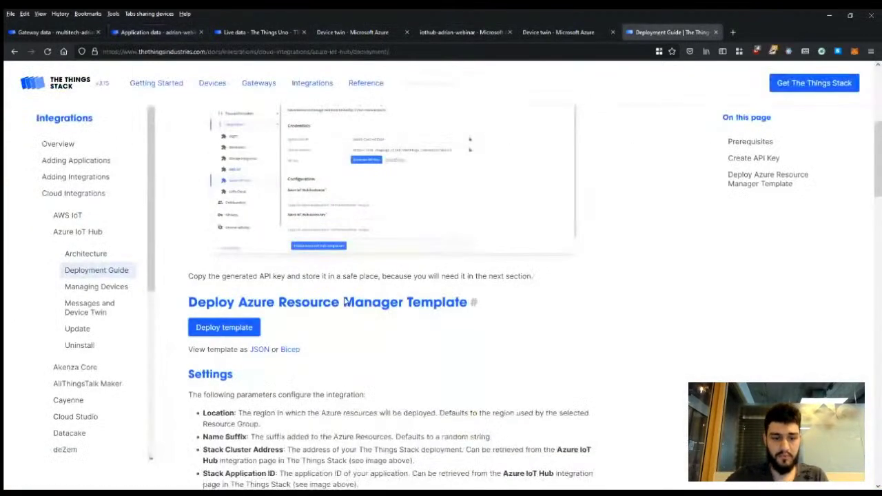
pyautogui.click(228, 327)
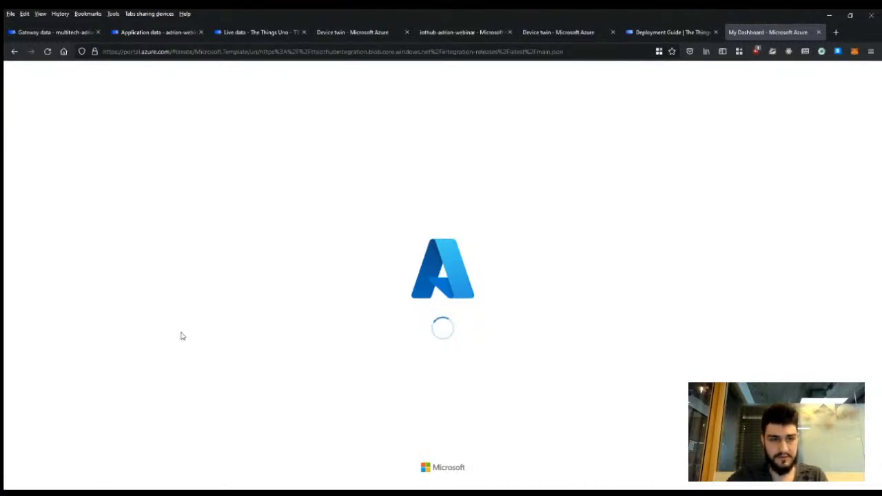
pyautogui.click(158, 34)
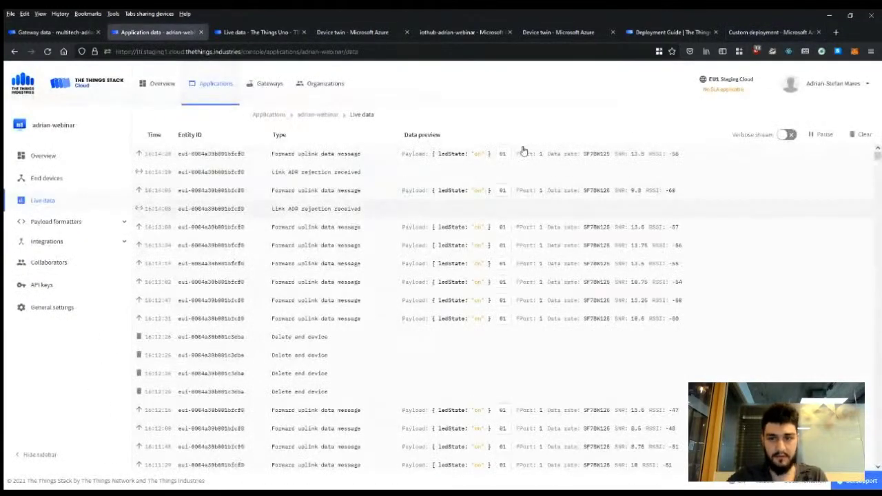
pyautogui.click(757, 32)
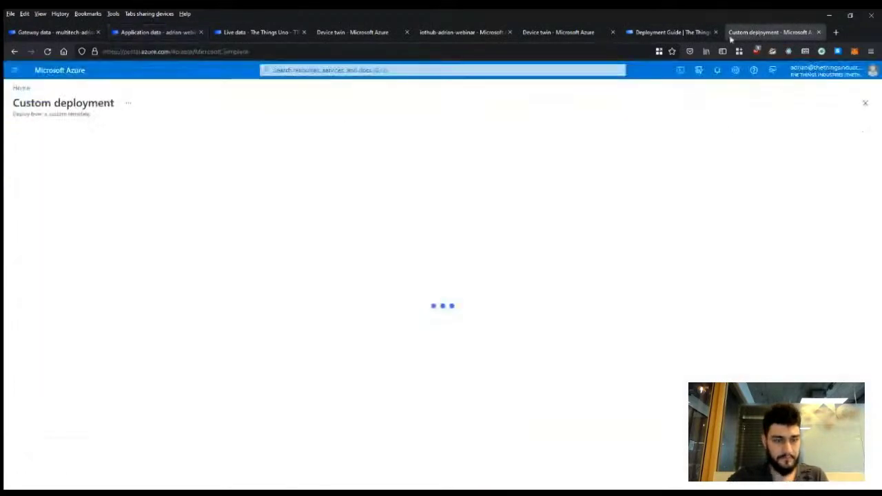
pyautogui.scroll(-2, 234, 265)
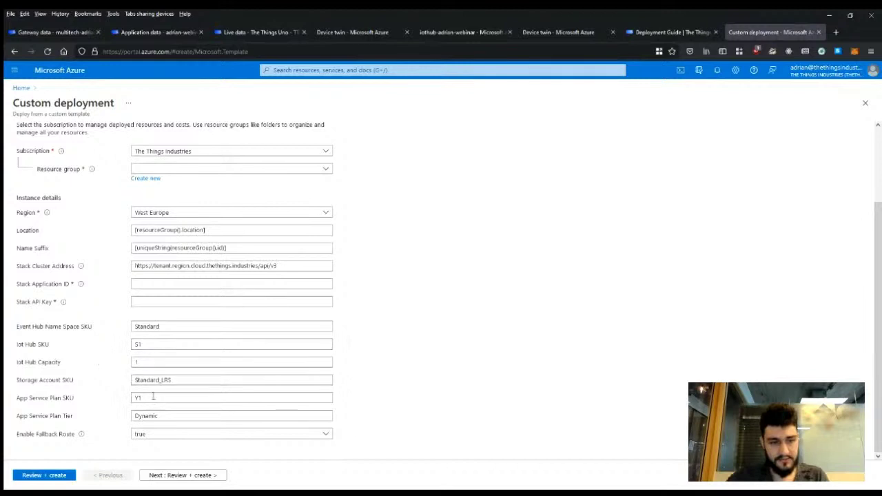
pyautogui.moveTo(162, 415); pyautogui.dragTo(115, 419)
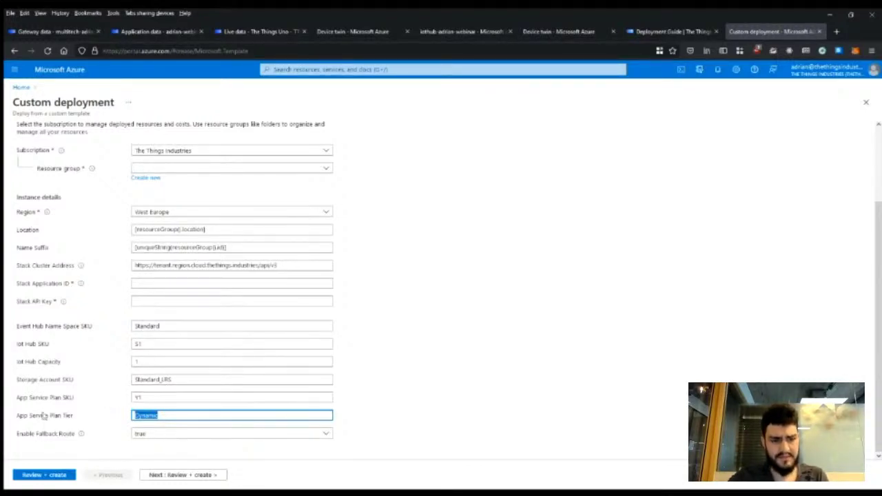
# Switch to The Things Stack and open the live data of the end device ttnode in the adrian-webinar application
pyautogui.click(173, 32)
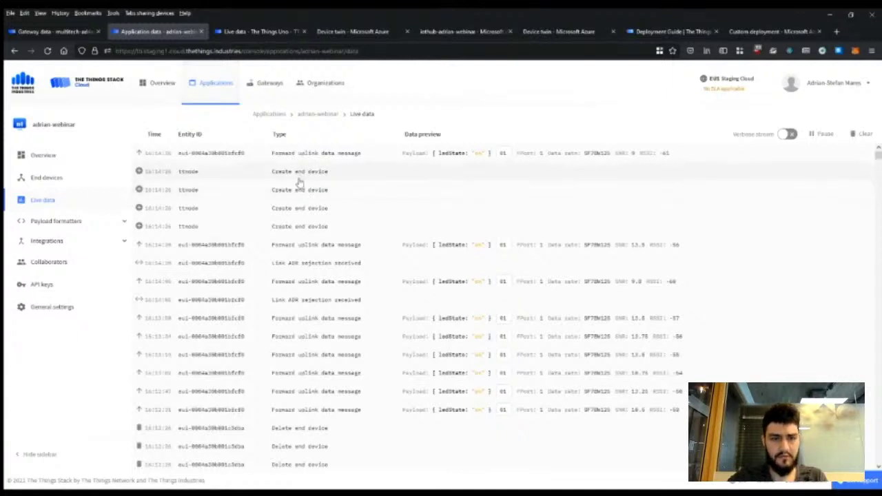
pyautogui.click(73, 181)
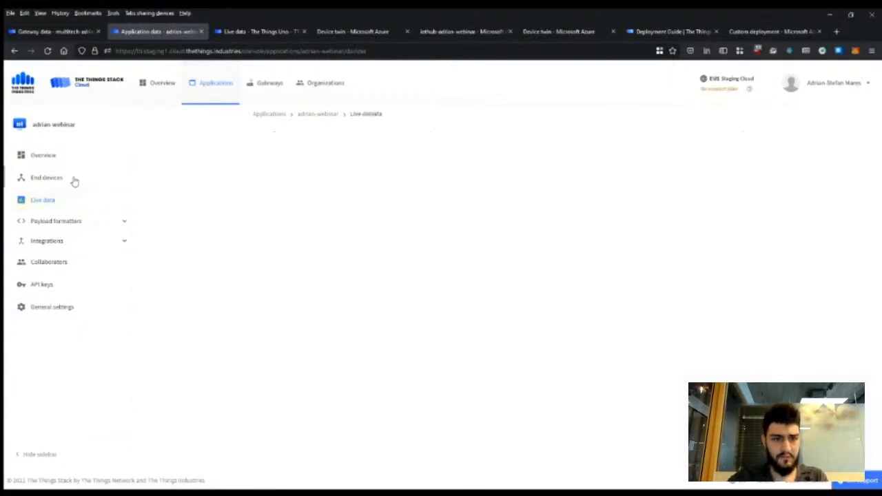
pyautogui.click(299, 213)
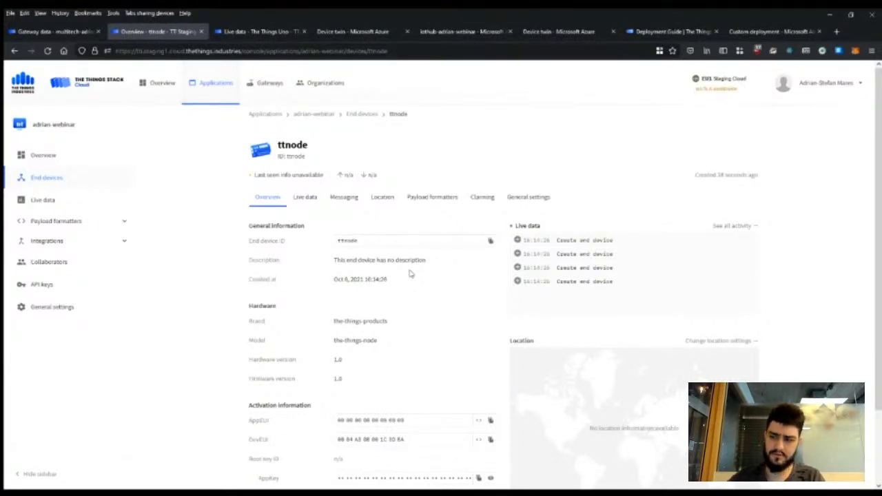
pyautogui.click(314, 199)
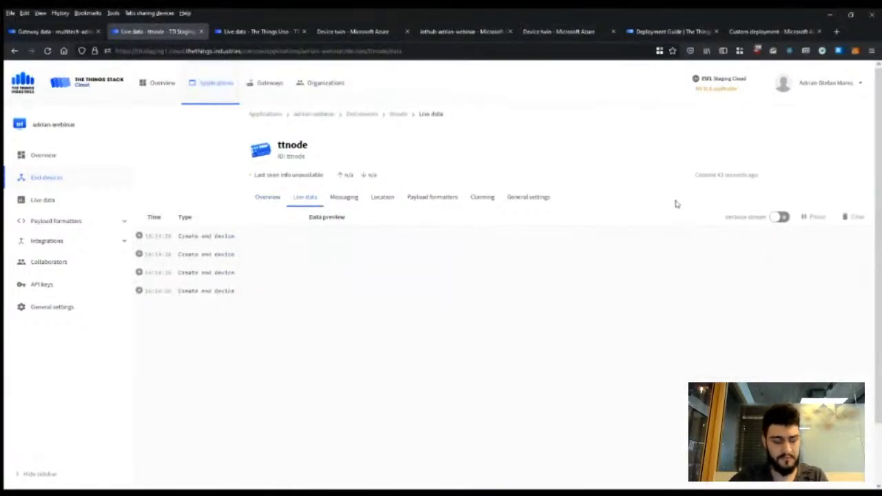
# Refresh the device list of iothub-adrian-webinar in Azure and open ttnode's device twin
pyautogui.click(575, 33)
pyautogui.click(72, 130)
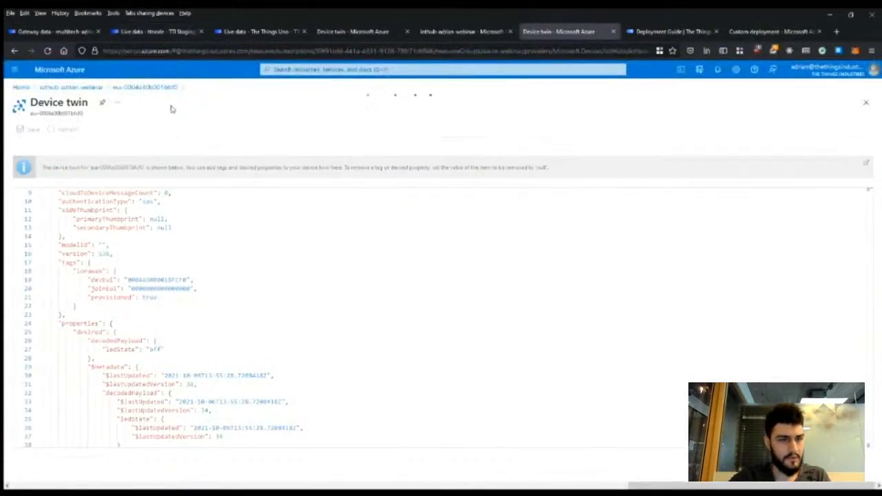
pyautogui.click(89, 87)
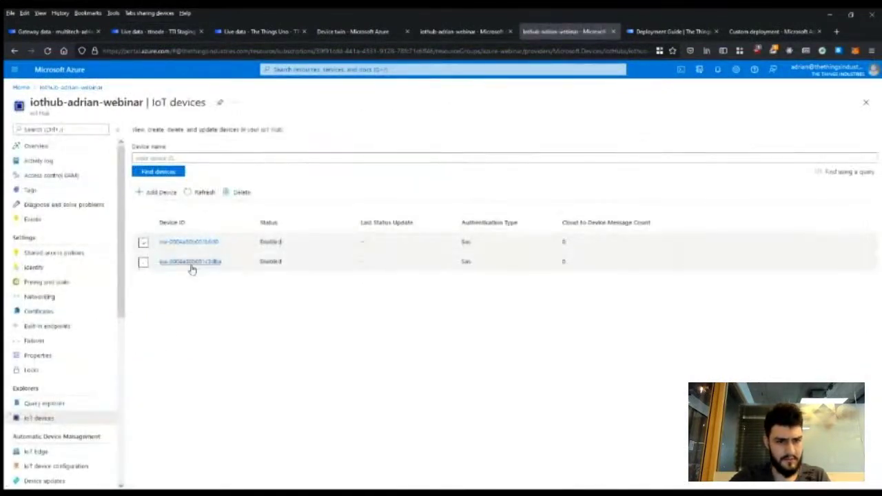
pyautogui.click(200, 193)
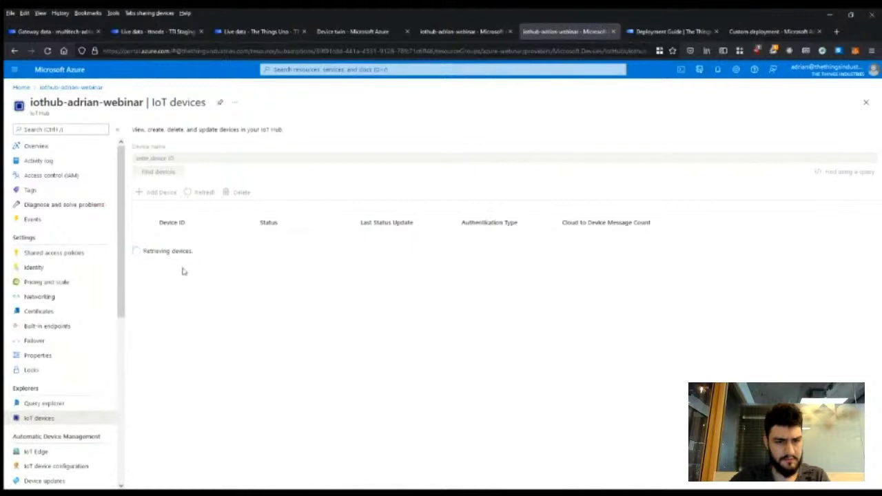
pyautogui.click(172, 262)
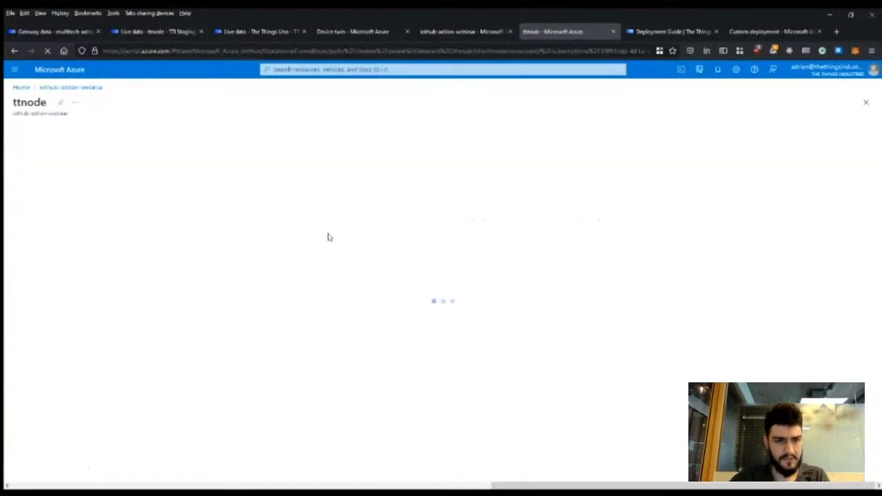
pyautogui.click(267, 131)
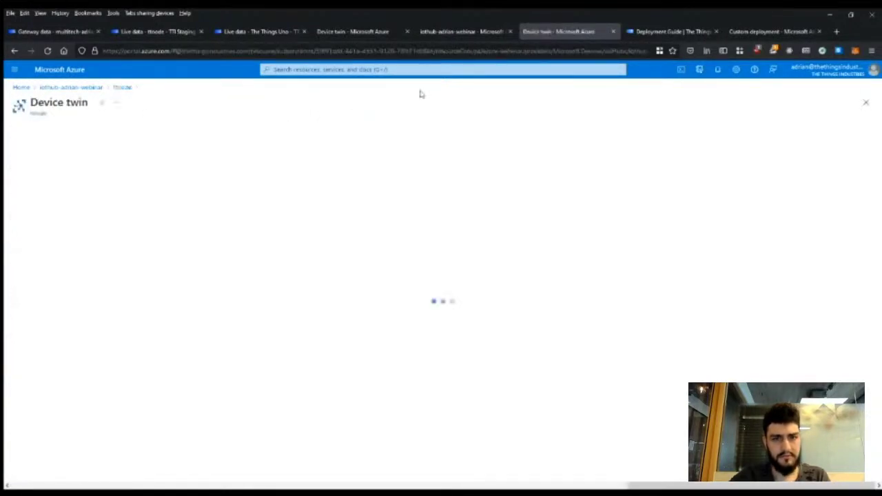
# Examine the provisioned tag, joinedAt and reported decodedPayload in ttnode's twin, and compare them with its live data in The Things Stack
pyautogui.scroll(-2, 197, 293)
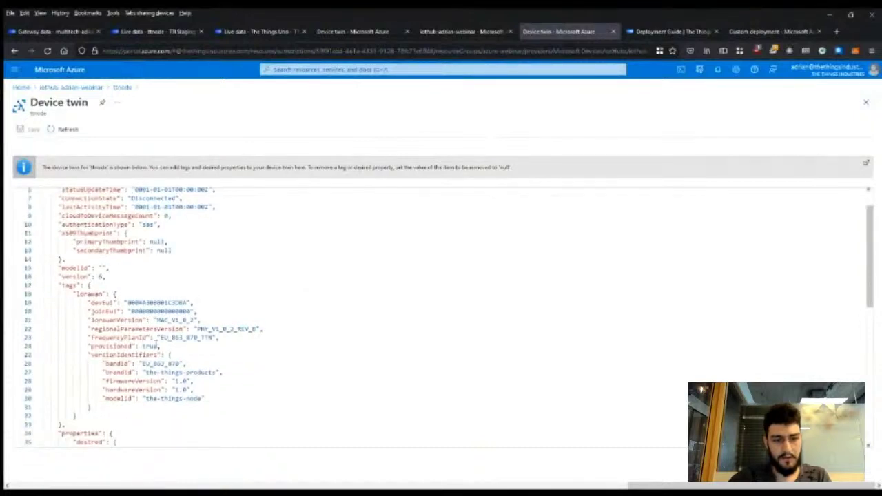
pyautogui.moveTo(157, 345); pyautogui.dragTo(42, 341)
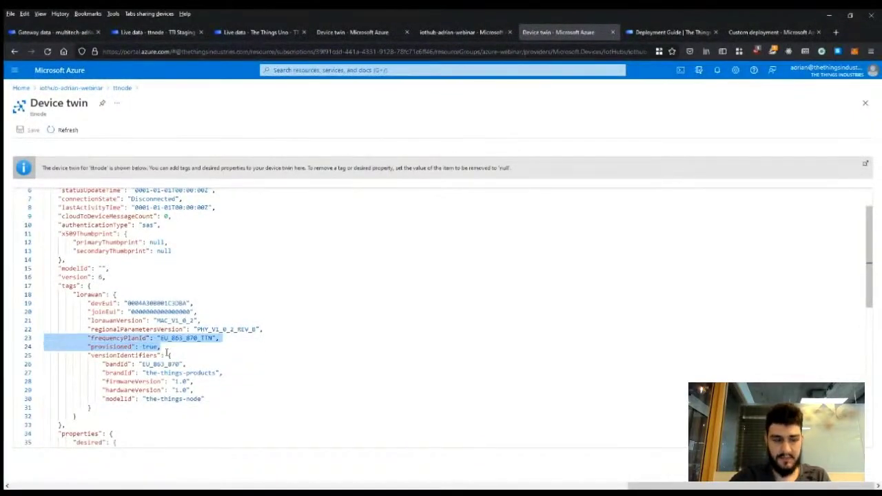
pyautogui.moveTo(160, 346); pyautogui.dragTo(83, 346)
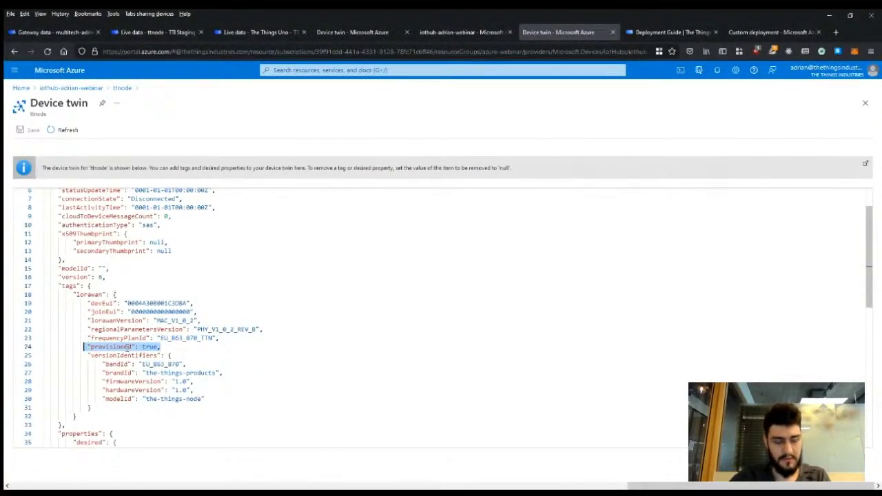
pyautogui.scroll(-4, 275, 289)
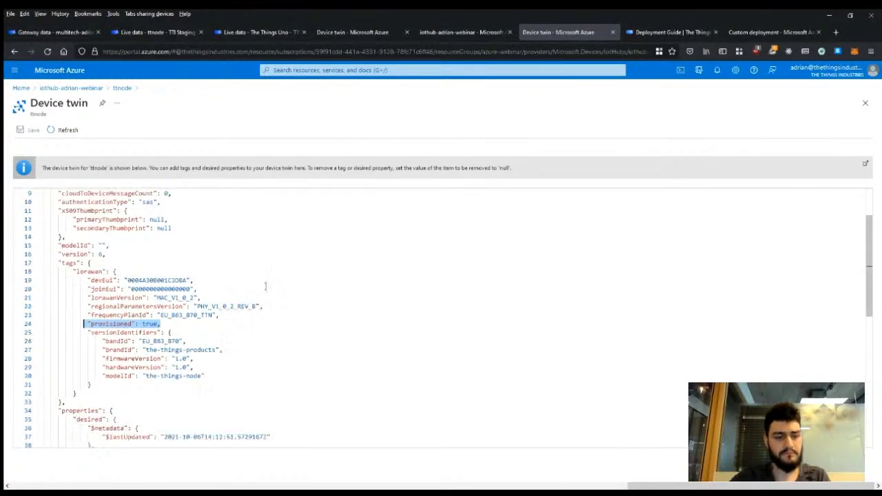
pyautogui.scroll(-2, 256, 287)
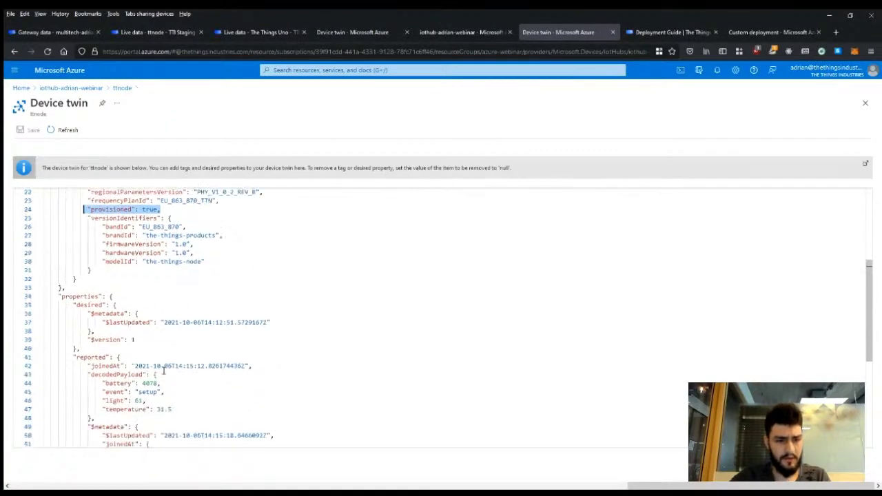
pyautogui.moveTo(270, 370); pyautogui.dragTo(86, 366)
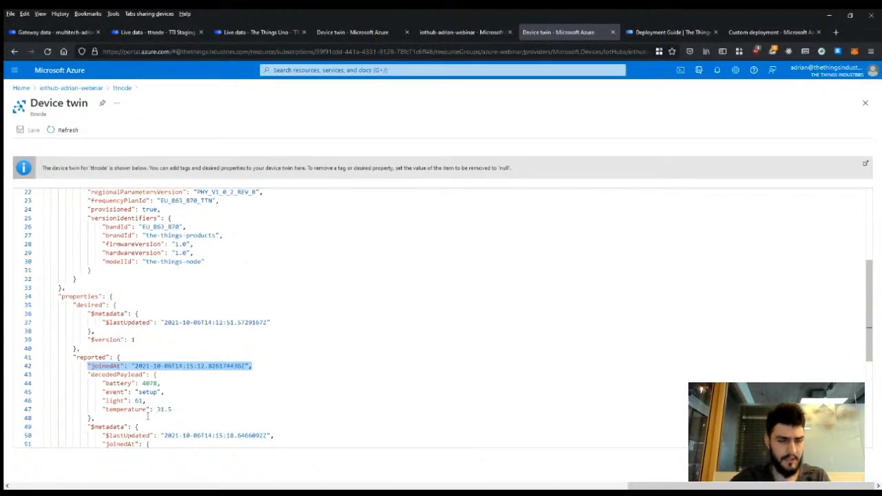
pyautogui.moveTo(178, 407); pyautogui.dragTo(47, 383)
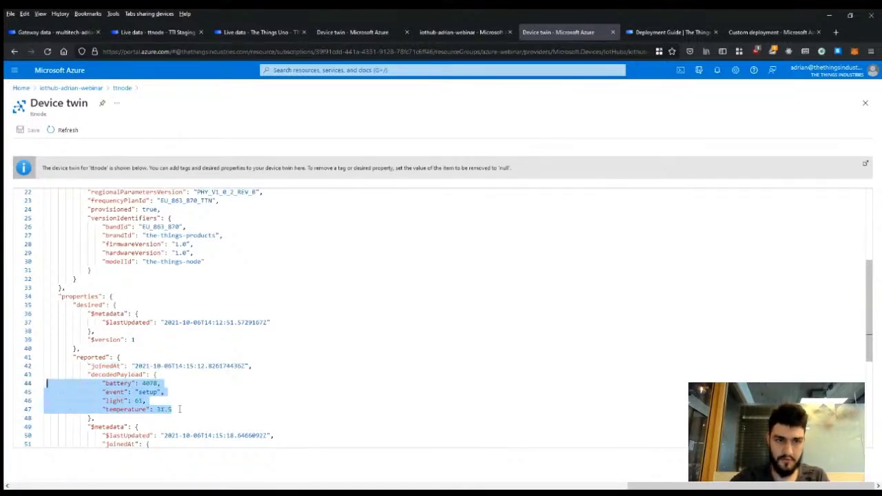
pyautogui.click(164, 32)
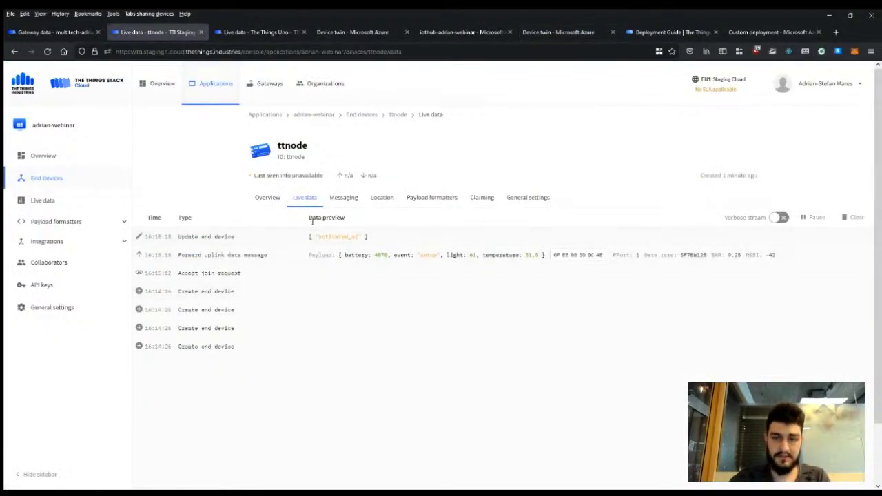
pyautogui.click(559, 34)
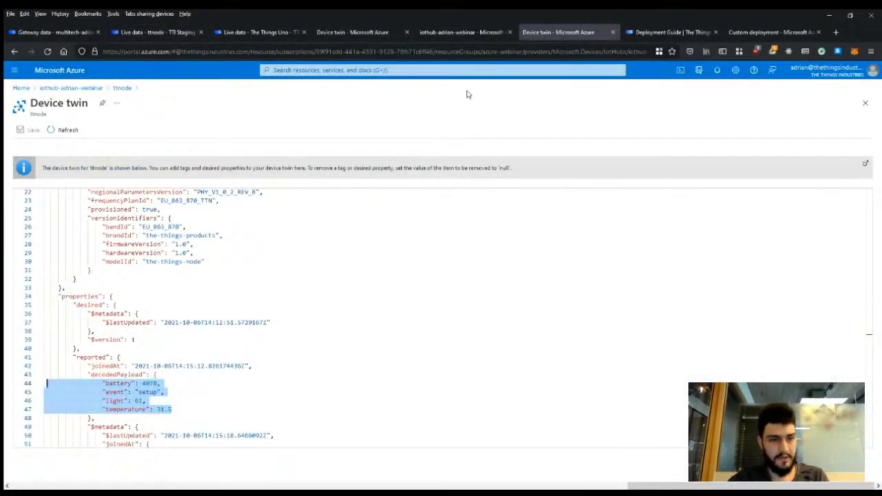
# Leave ttnode's twin, switch to the IoT hub's Query explorer and close the tab with the device list
pyautogui.click(90, 88)
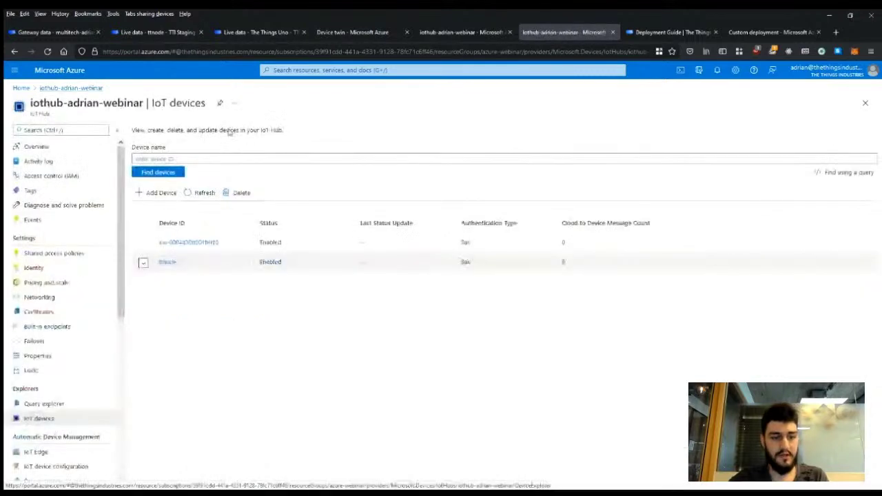
pyautogui.click(475, 31)
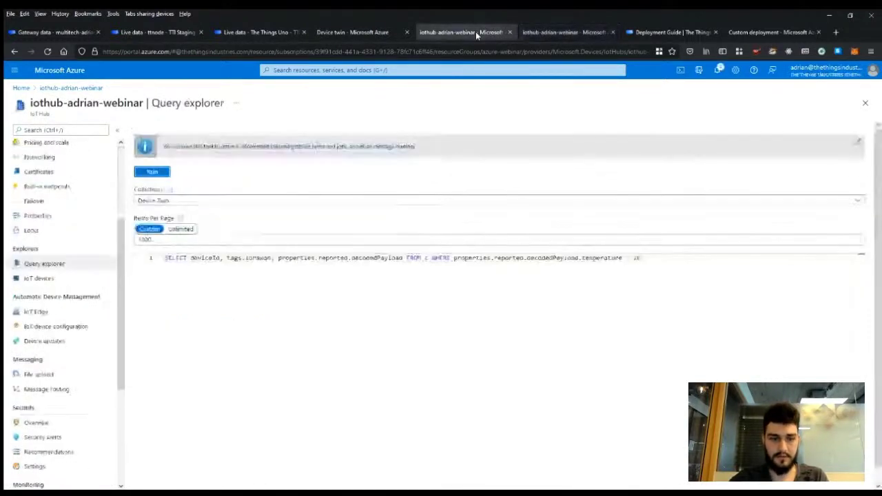
pyautogui.click(612, 32)
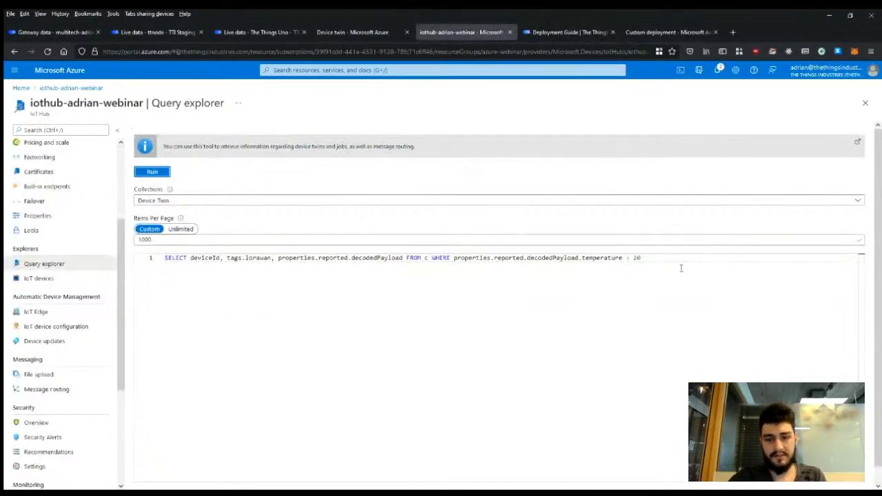
pyautogui.moveTo(680, 268); pyautogui.dragTo(431, 257)
pyautogui.press('BackSpace')
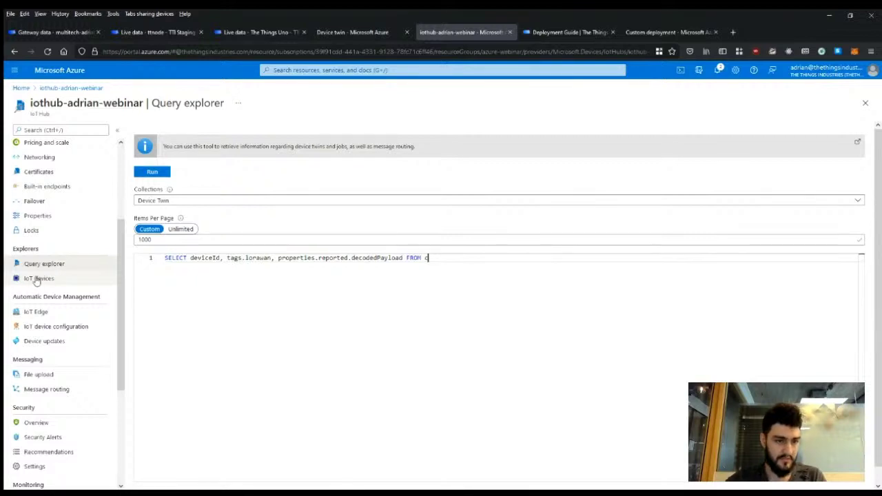
pyautogui.hotkey('ctrl', 'a')
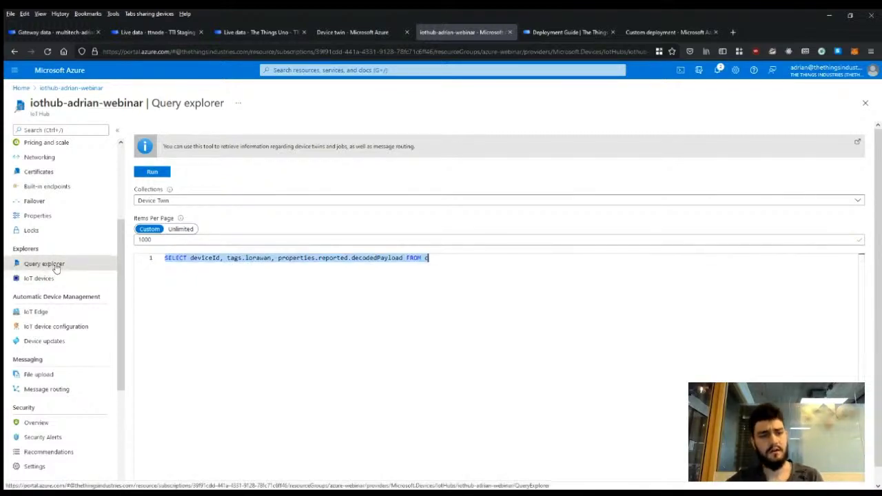
pyautogui.click(52, 267)
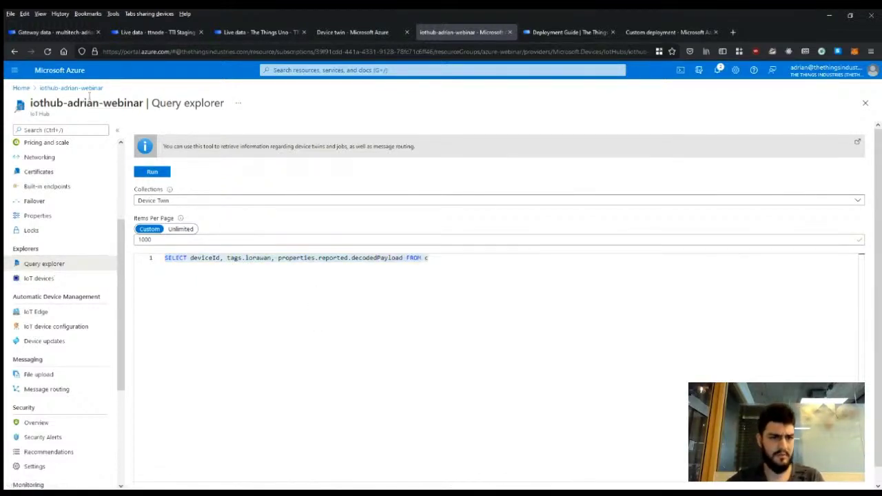
# Reload Query explorer to restore the default query, run SELECT * FROM c on the Device Twin collection and examine the results
pyautogui.click(49, 52)
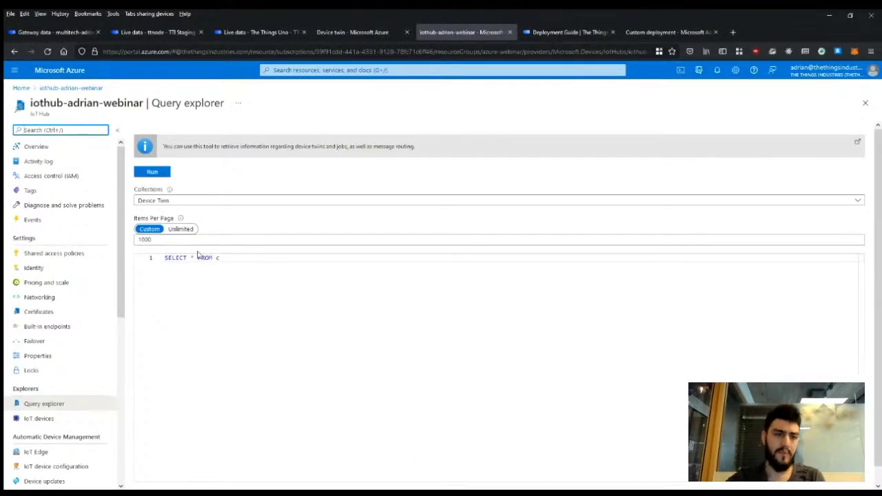
pyautogui.moveTo(229, 259); pyautogui.dragTo(194, 258)
pyautogui.click(188, 261)
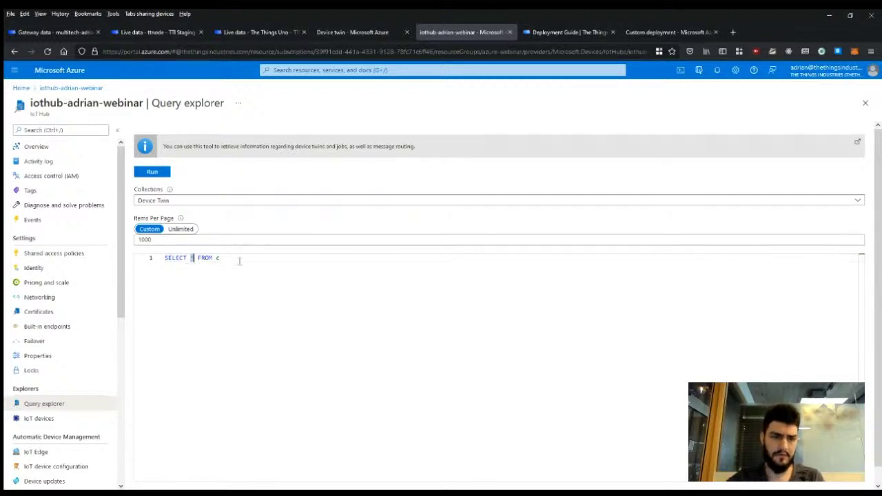
pyautogui.click(151, 171)
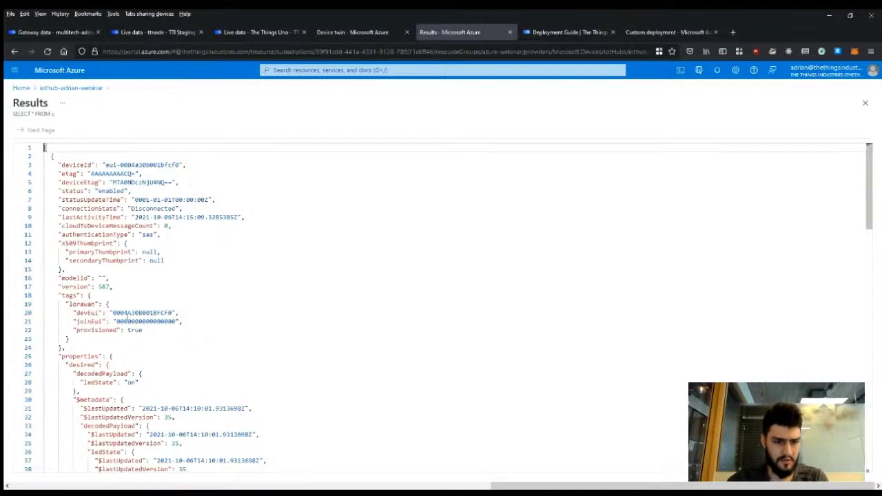
pyautogui.moveTo(146, 386); pyautogui.dragTo(48, 373)
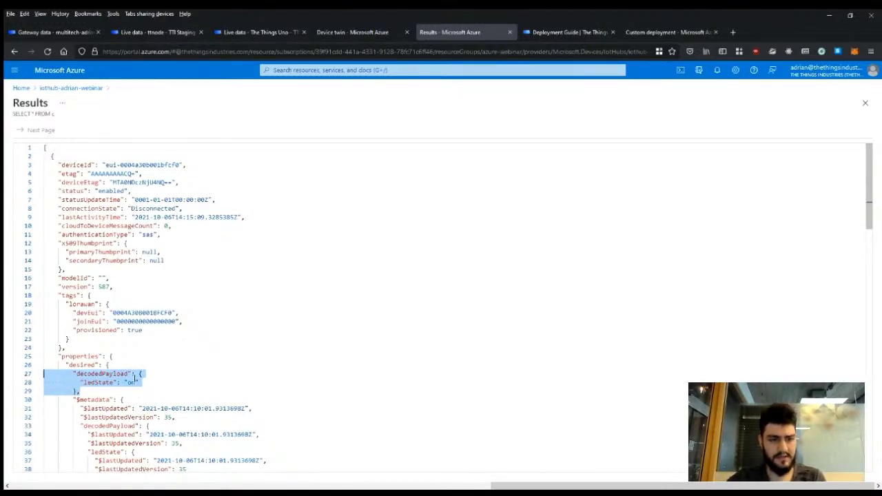
pyautogui.scroll(-8, 135, 378)
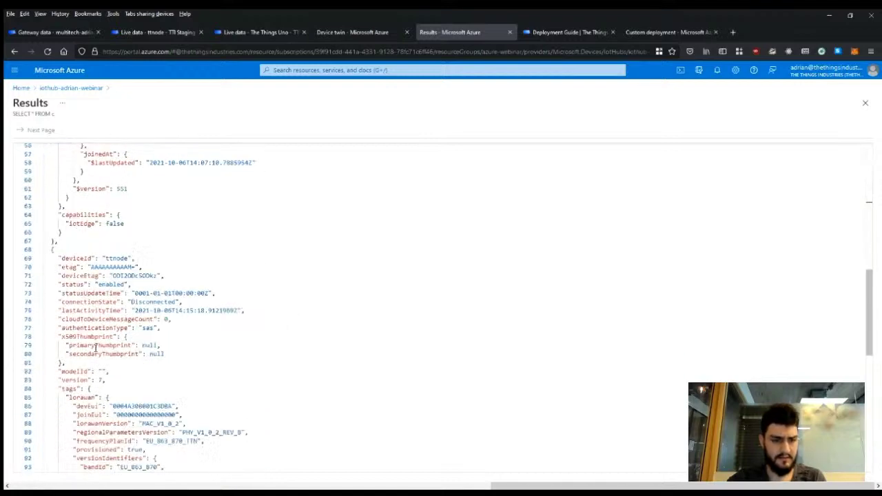
# Examine ttnode's tags and reported properties in the query results and return to Query explorer
pyautogui.scroll(-5, 95, 347)
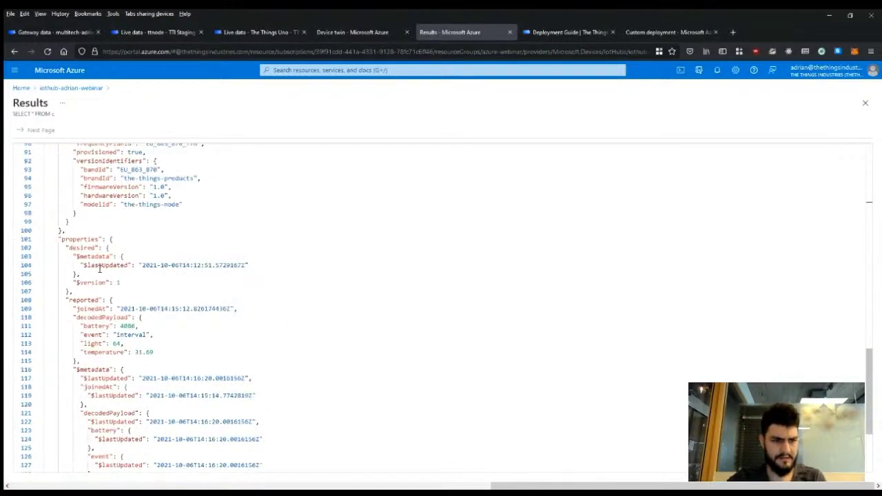
pyautogui.scroll(3, 100, 269)
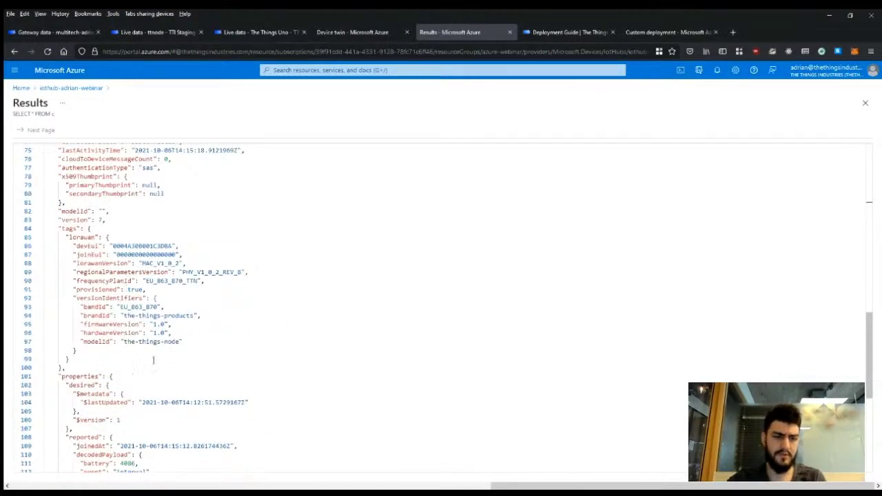
pyautogui.scroll(-2, 172, 372)
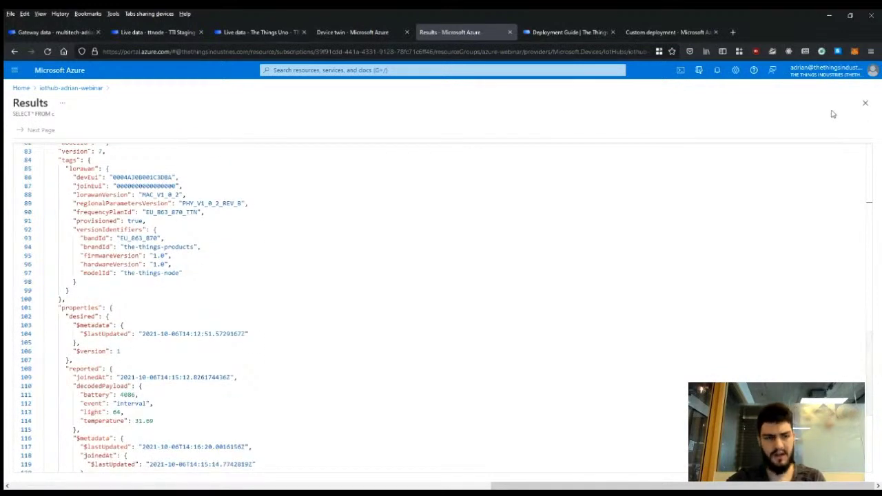
pyautogui.click(865, 102)
# Change the query to SELECT deviceId, tags.lorawan, properties.reported.decodedPayload FROM c and run it
pyautogui.click(194, 257)
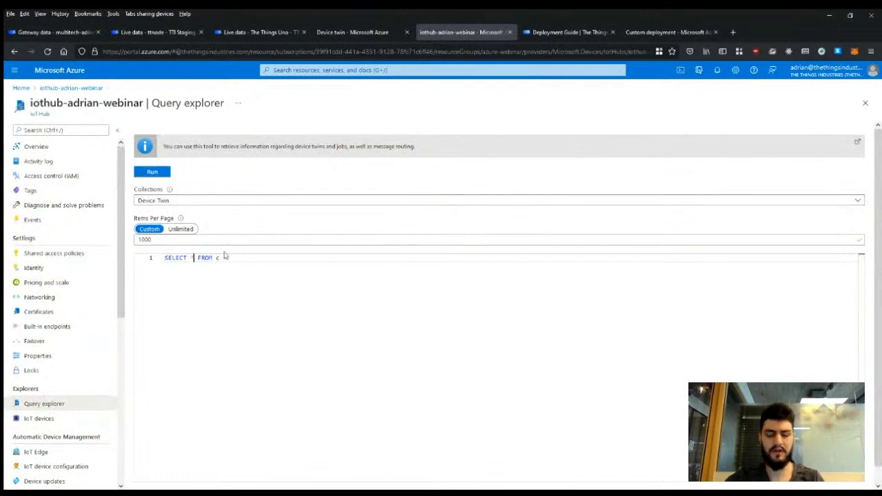
pyautogui.press('BackSpace')
pyautogui.write('deviceId, ')
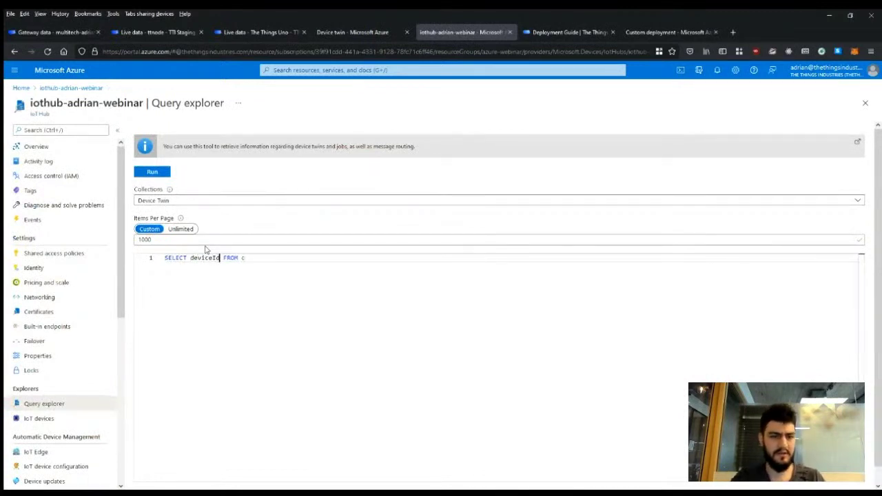
pyautogui.write('tags.lorawan')
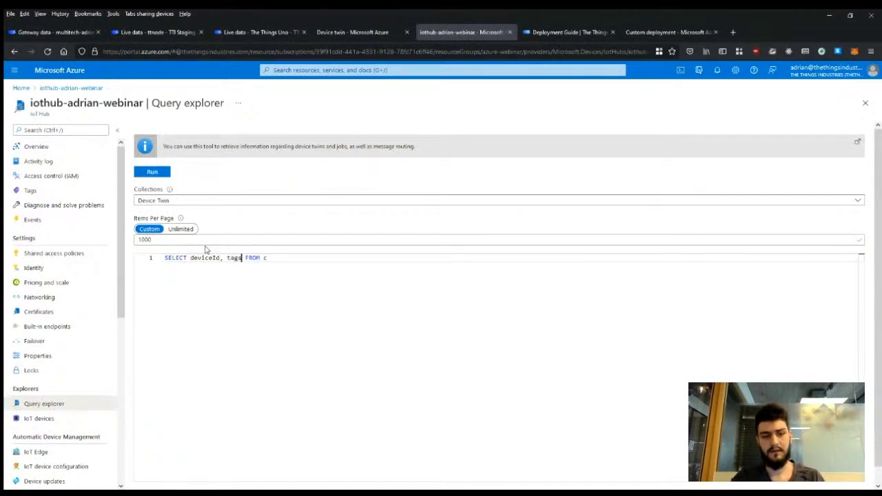
pyautogui.write(', ')
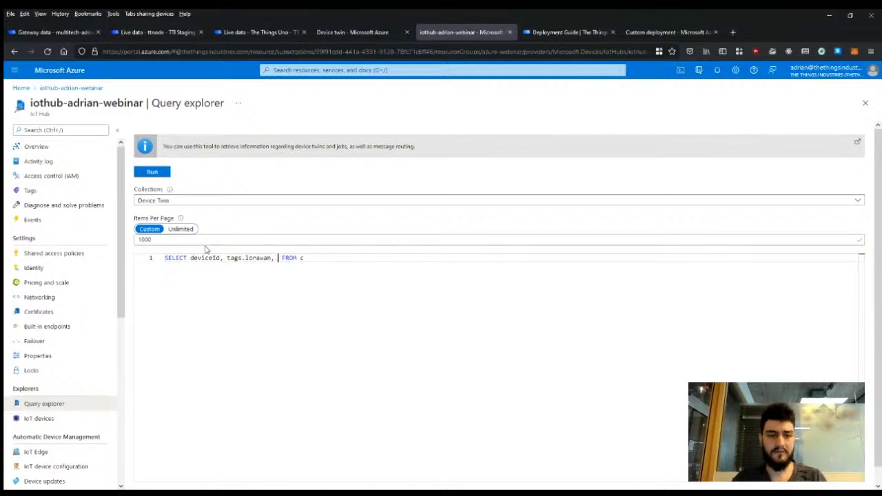
pyautogui.write('propertie')
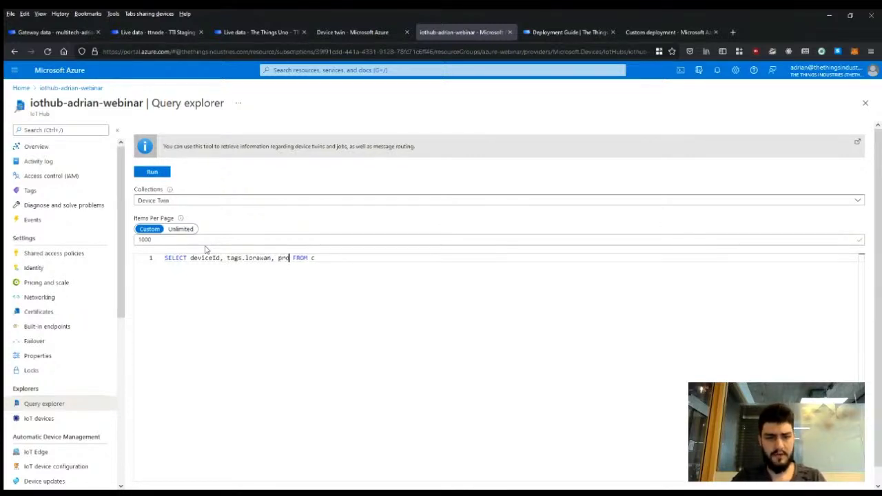
pyautogui.write('s.')
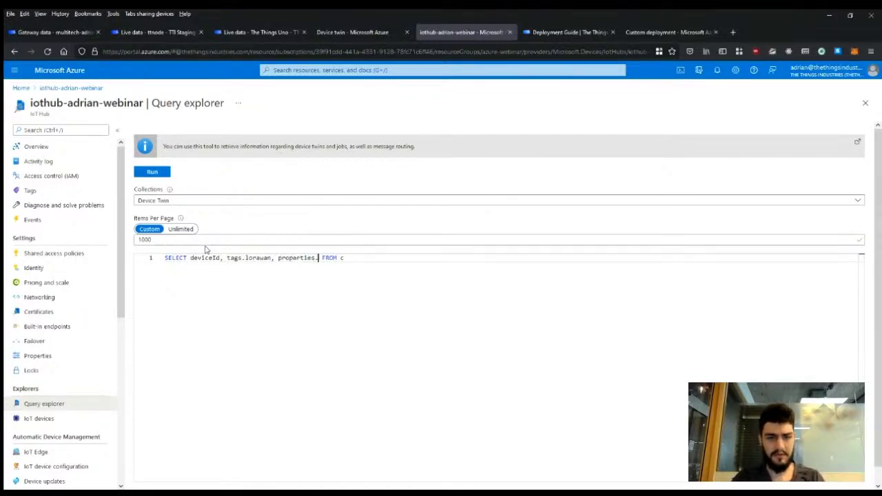
pyautogui.write('reported.')
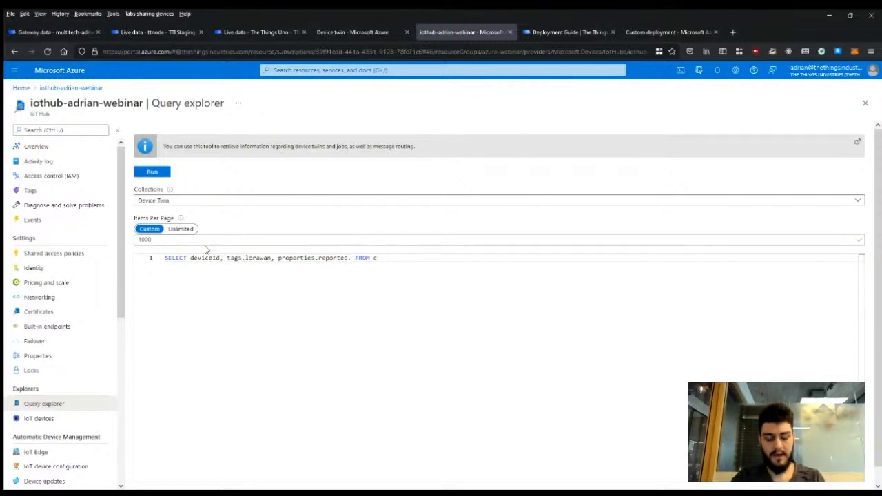
pyautogui.write('decodedPaylo')
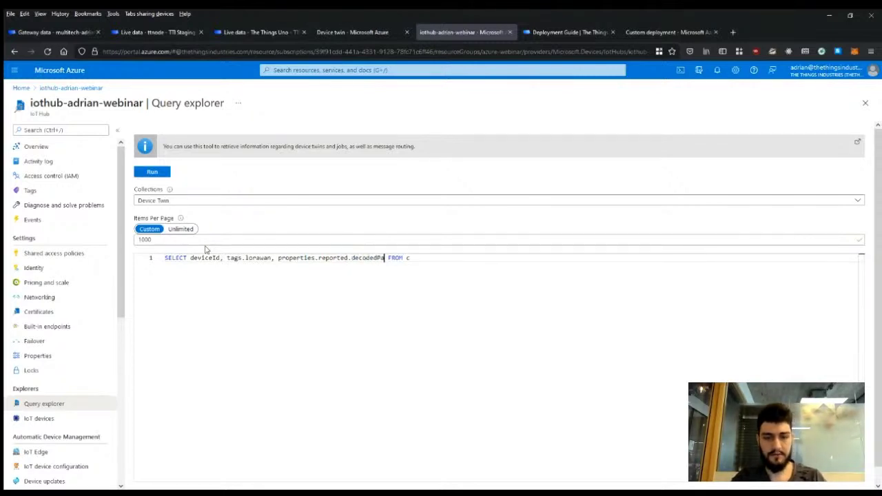
pyautogui.write('ad')
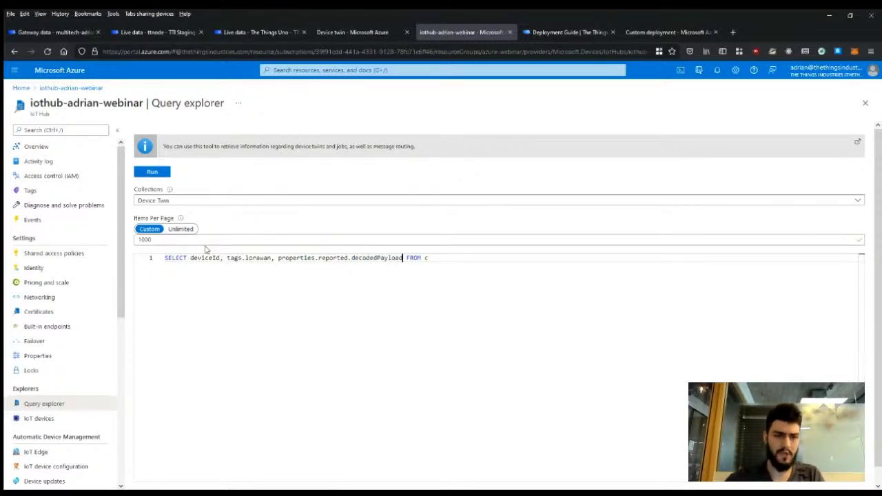
pyautogui.click(152, 172)
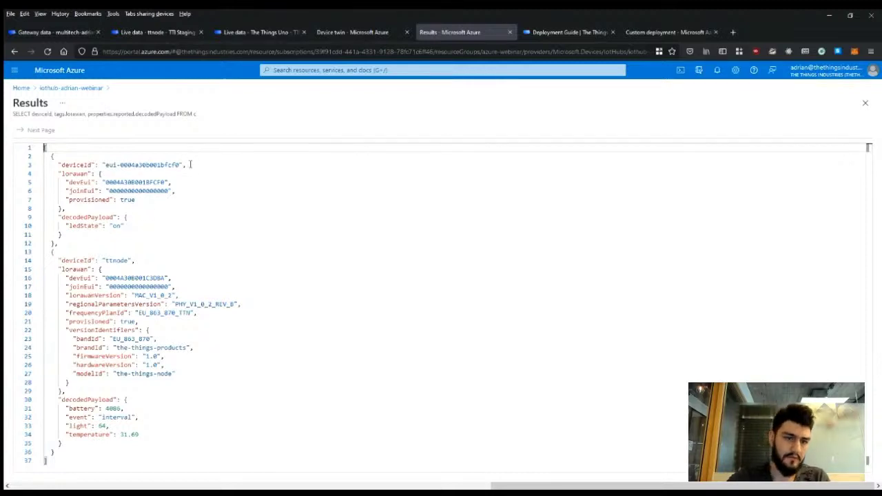
# Examine the device IDs and decodedPayload of both devices in the results and return to the query
pyautogui.moveTo(181, 170); pyautogui.dragTo(150, 166)
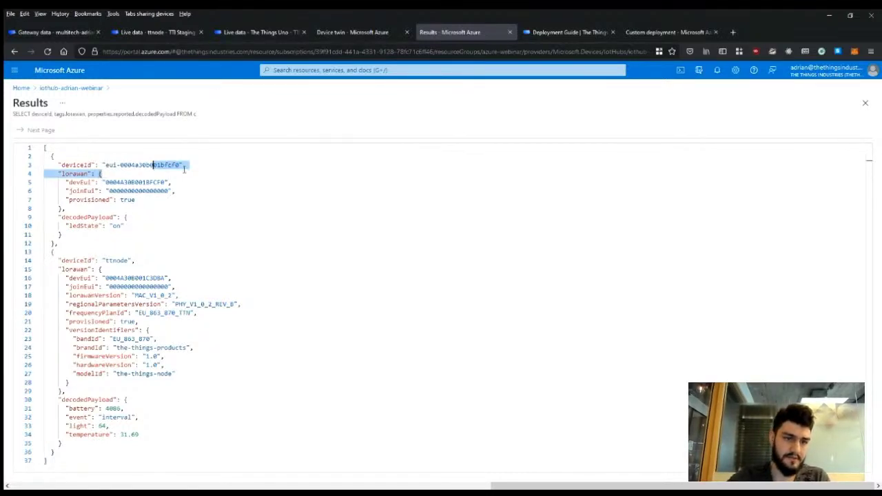
pyautogui.click(126, 226)
pyautogui.moveTo(126, 226)
pyautogui.mouseDown()
pyautogui.moveTo(64, 218)
pyautogui.moveTo(126, 226)
pyautogui.mouseUp()
pyautogui.moveTo(115, 441); pyautogui.dragTo(50, 399)
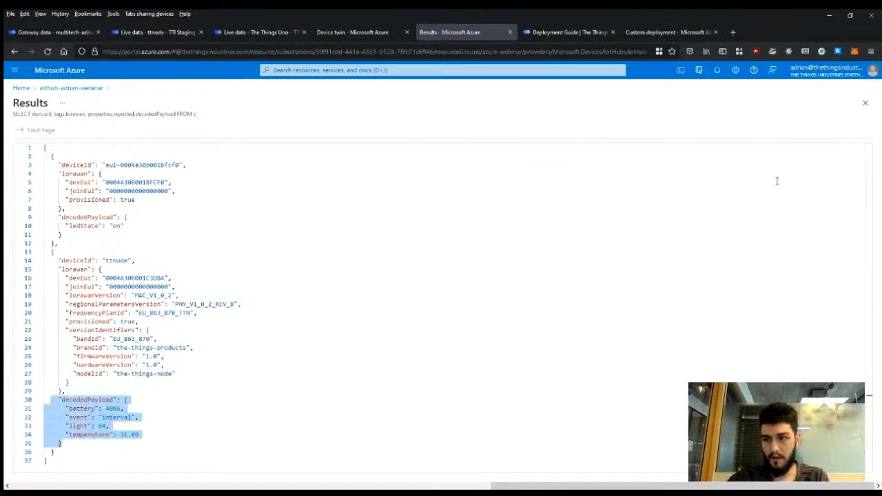
pyautogui.click(865, 104)
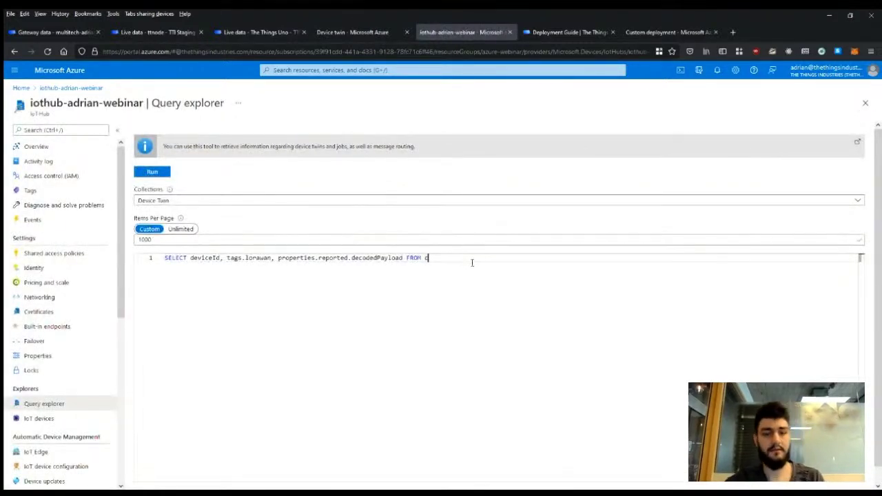
# Append WHERE properties.reported.decodedPayload.ledState = 'on' to the query and run it
pyautogui.write('w')
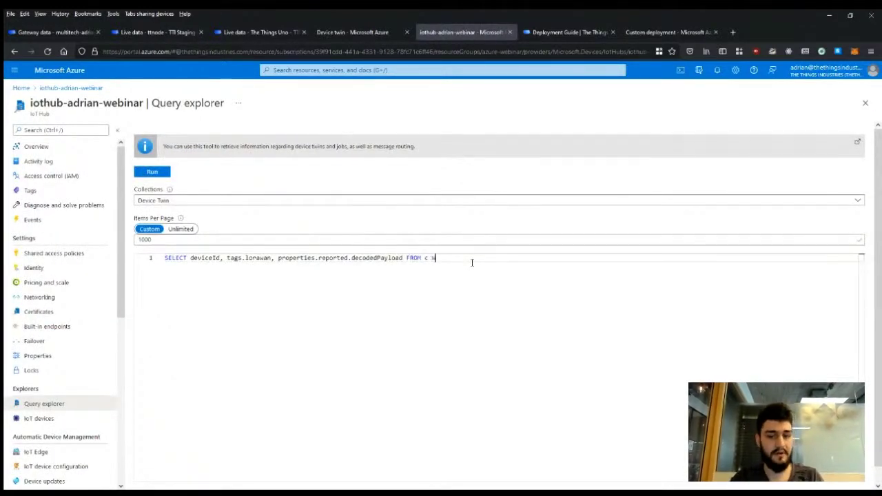
pyautogui.write('HERE')
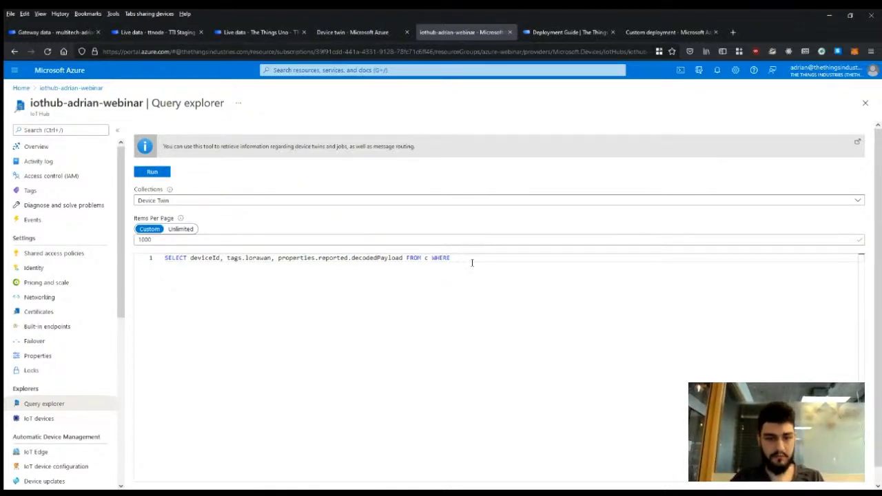
pyautogui.write(' properties.')
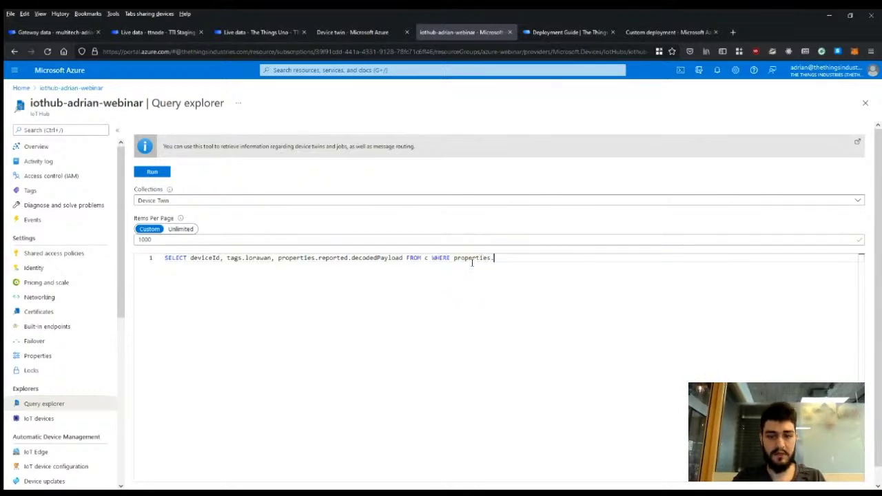
pyautogui.write('reported.decodedPayload')
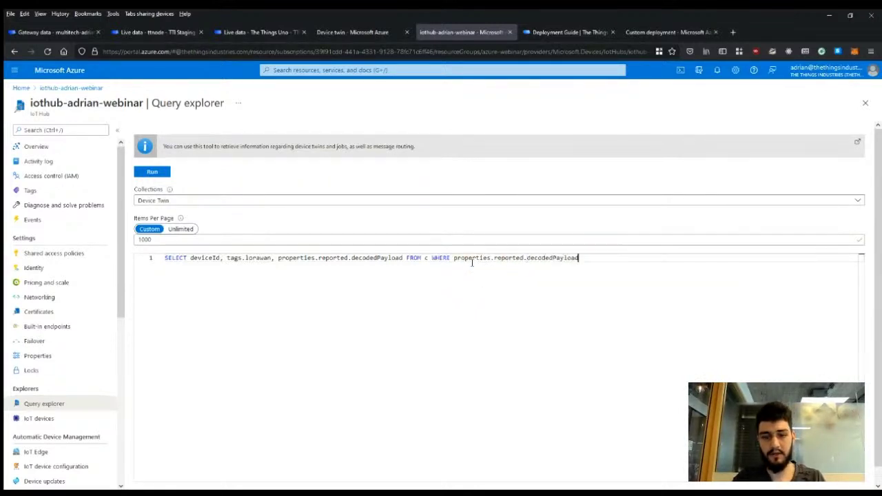
pyautogui.write(".ledState = 'on")
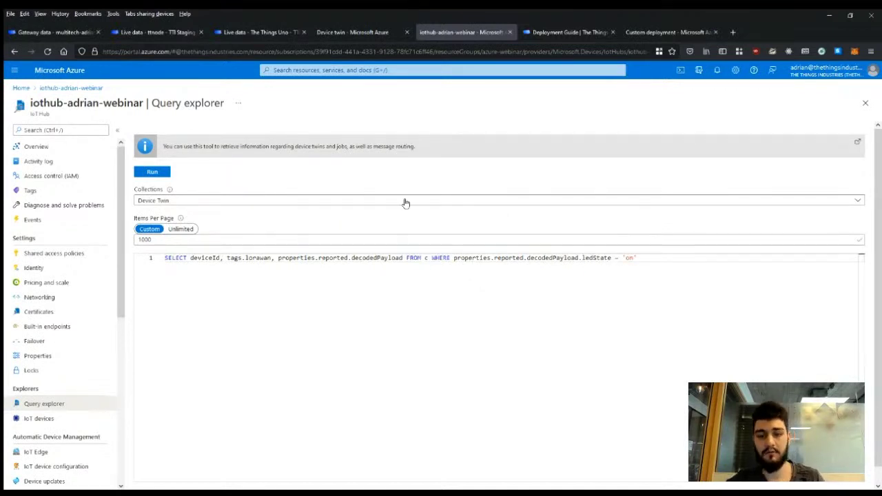
pyautogui.click(153, 172)
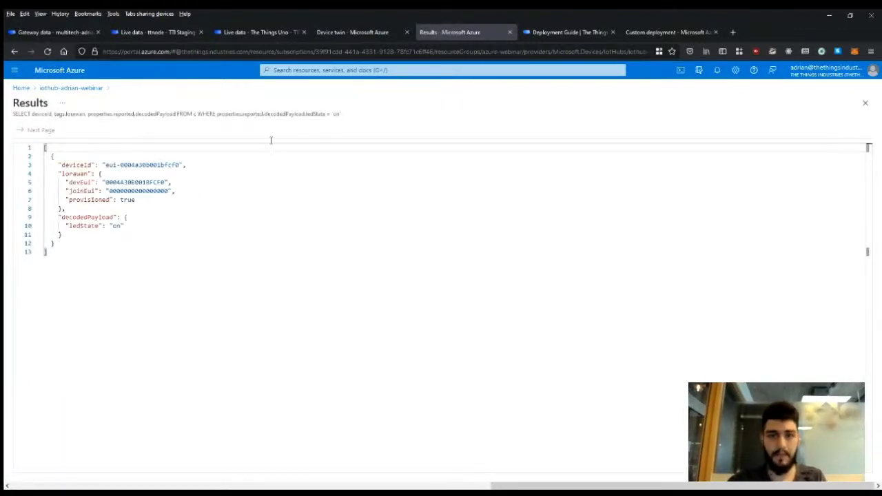
# Leave ttnode's twin in the other Azure tab and open the device twin of eui-0004a30b001bfcf0
pyautogui.click(350, 32)
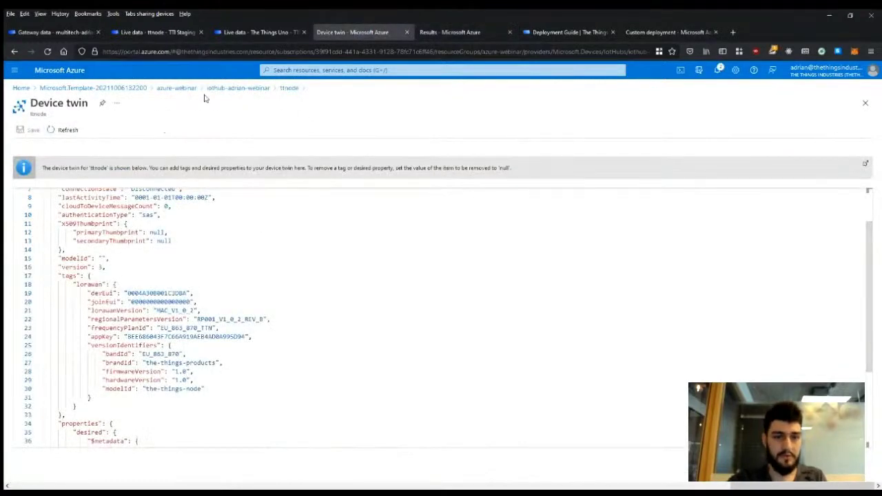
pyautogui.click(236, 88)
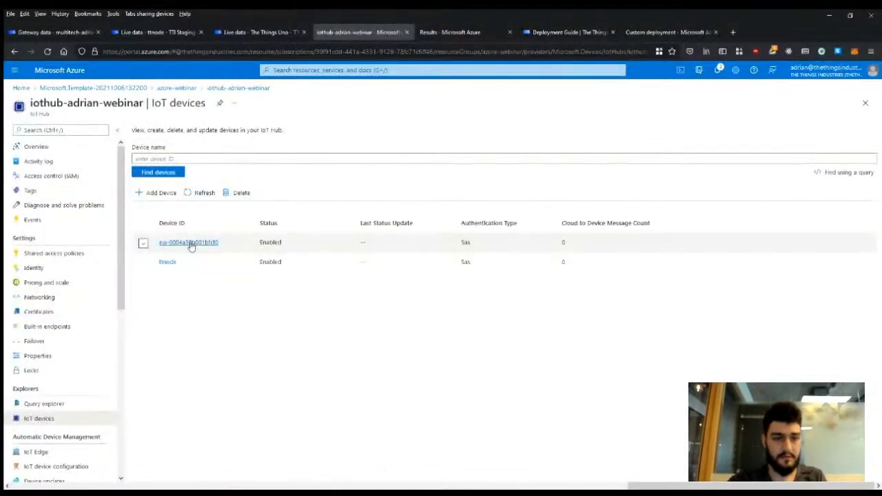
pyautogui.click(193, 244)
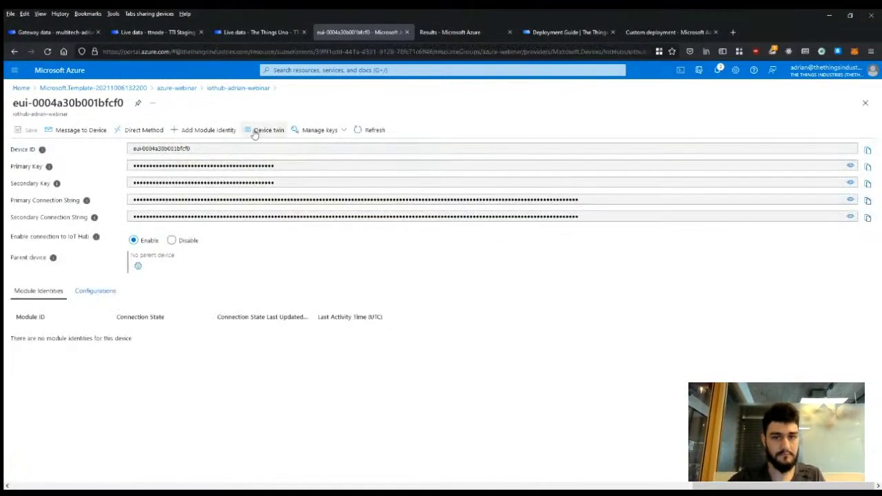
pyautogui.click(265, 129)
# Set the desired decodedPayload ledState to "off" in the device twin and save it
pyautogui.scroll(-3, 140, 319)
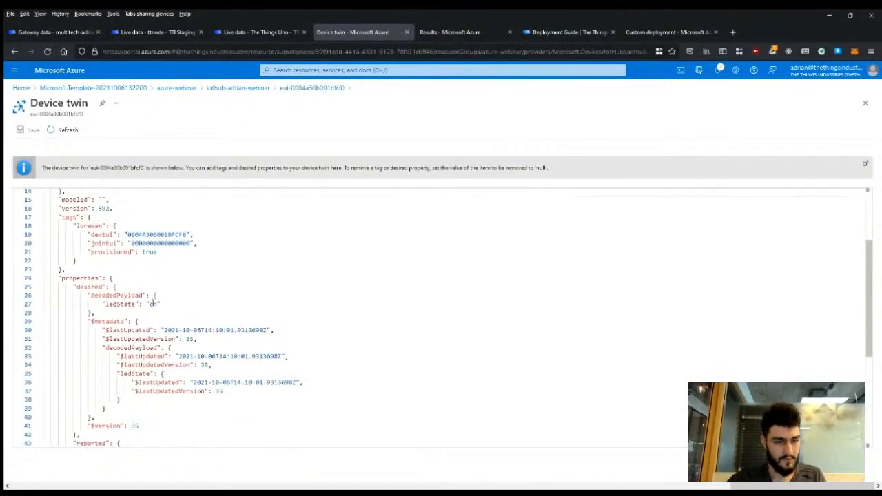
pyautogui.doubleClick(152, 304)
pyautogui.write('off')
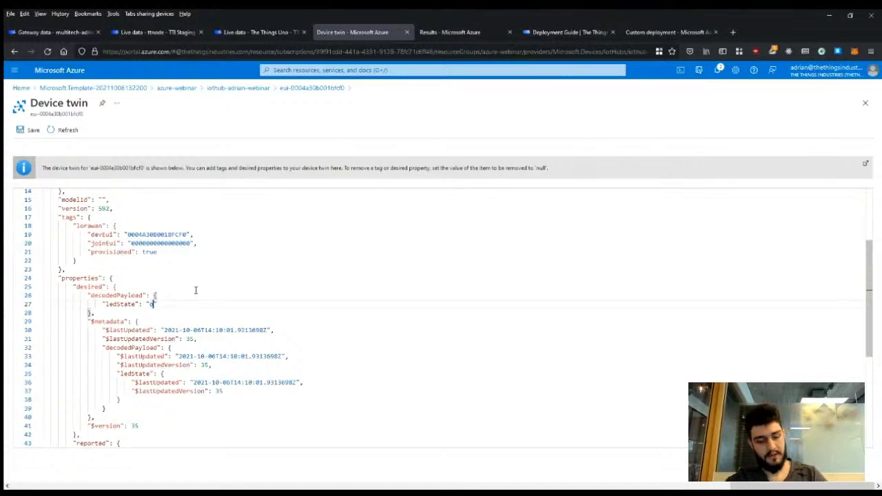
pyautogui.click(25, 139)
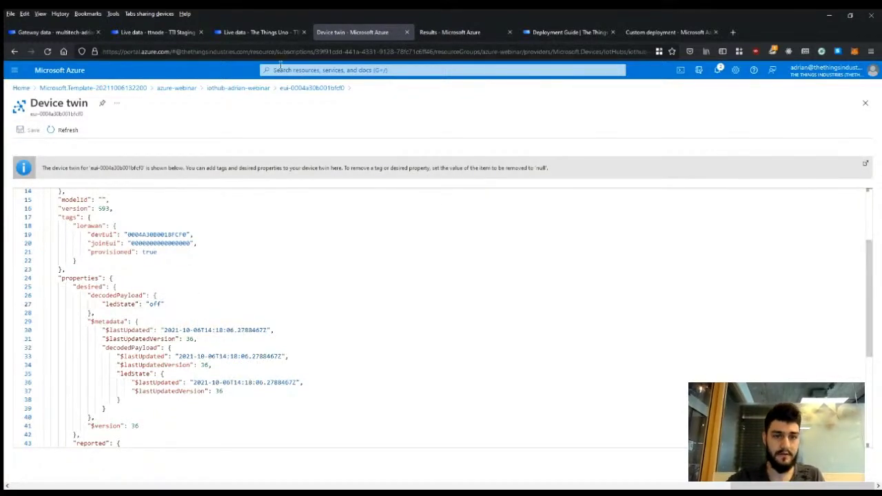
# Switch to The Things Uno's live data in The Things Stack and inspect the forwarded downlink message's event details and the following uplinks
pyautogui.click(259, 32)
pyautogui.click(297, 242)
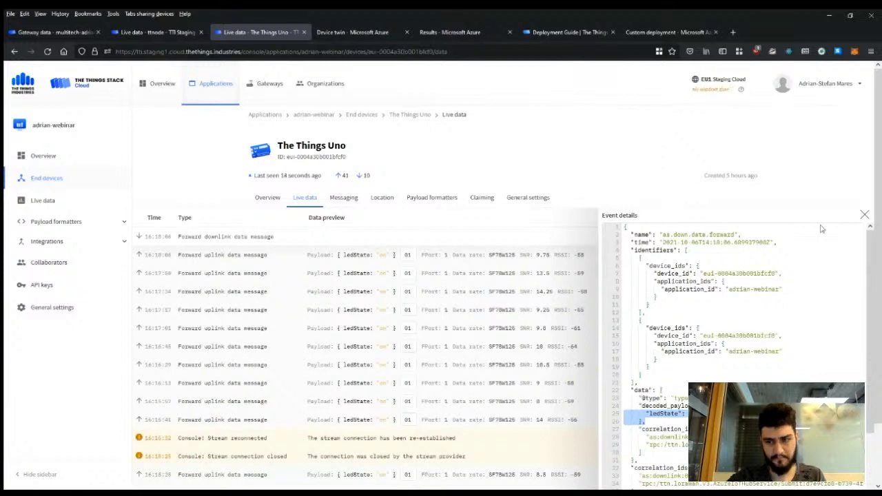
pyautogui.click(213, 236)
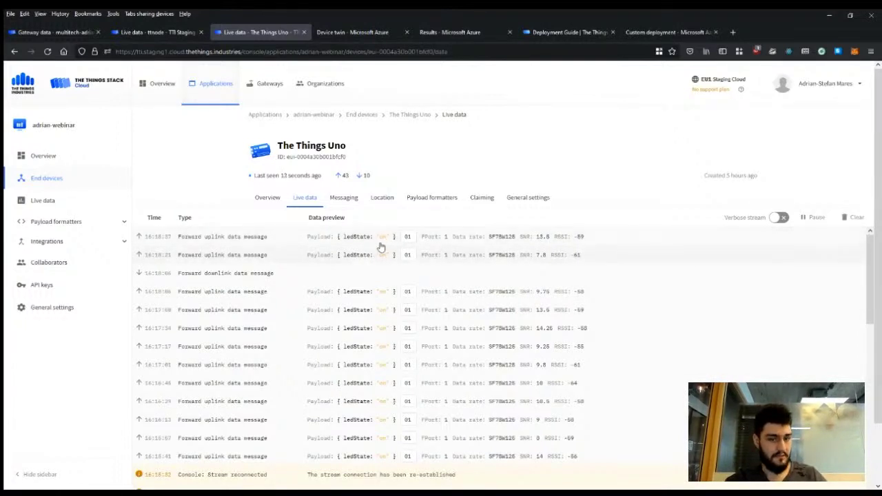
# Return to the device twin of eui-0004a30b001bfcf0 in Azure and examine its desired decodedPayload and $metadata
pyautogui.click(452, 32)
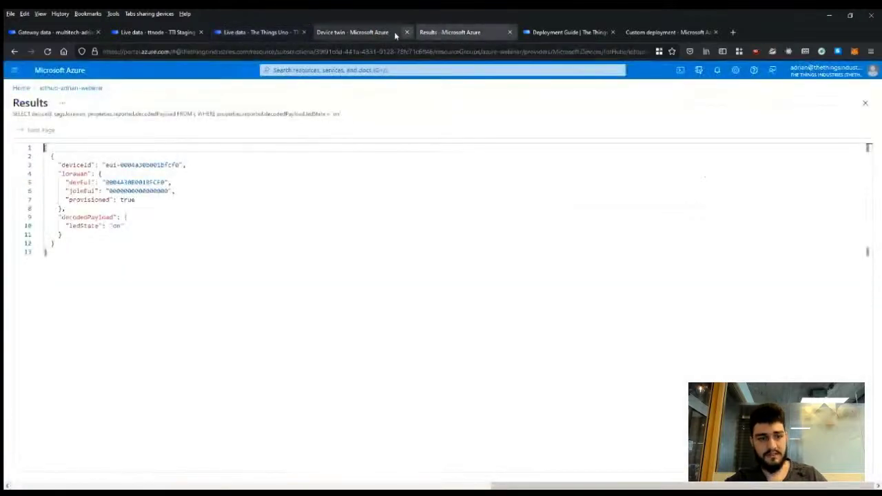
pyautogui.click(386, 31)
pyautogui.click(153, 304)
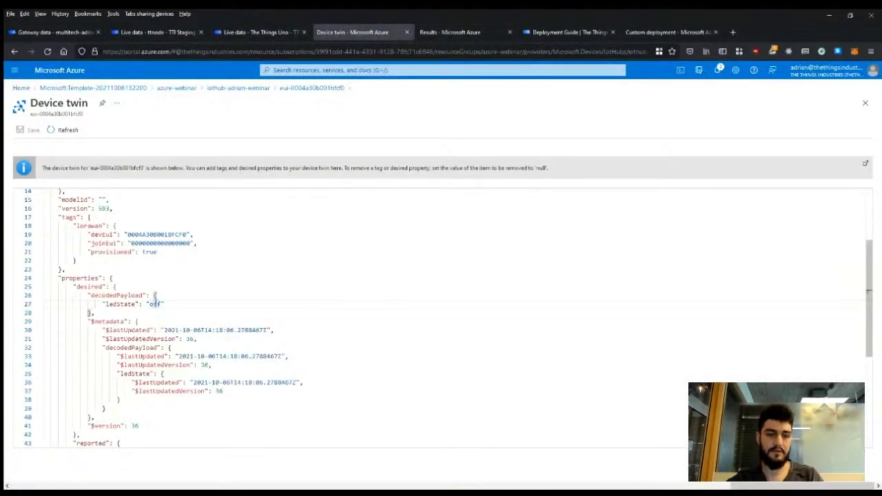
pyautogui.write('o')
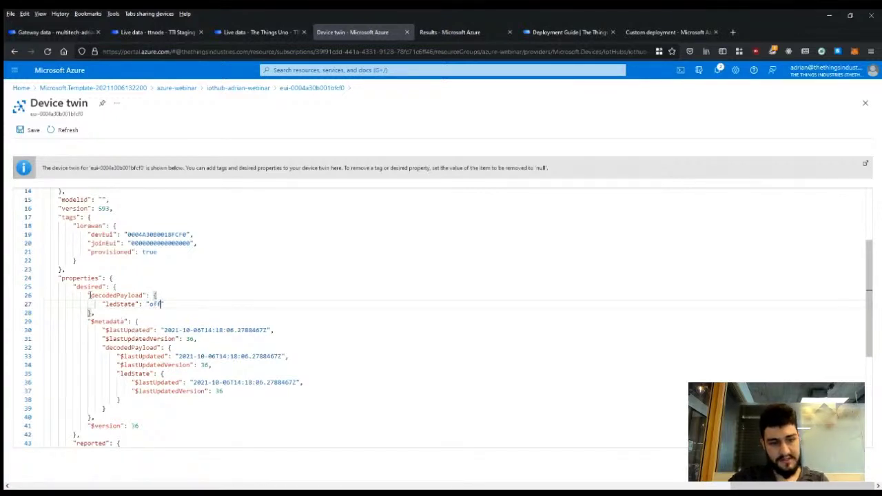
pyautogui.moveTo(98, 314); pyautogui.dragTo(41, 298)
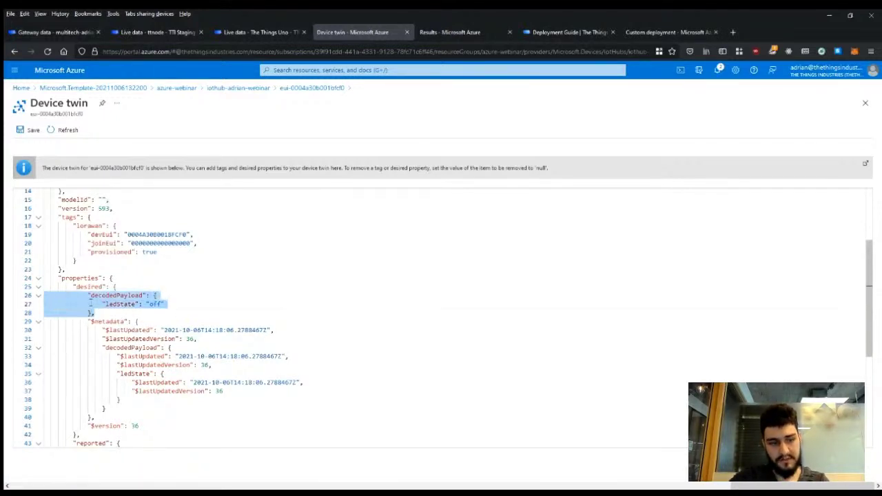
pyautogui.doubleClick(107, 322)
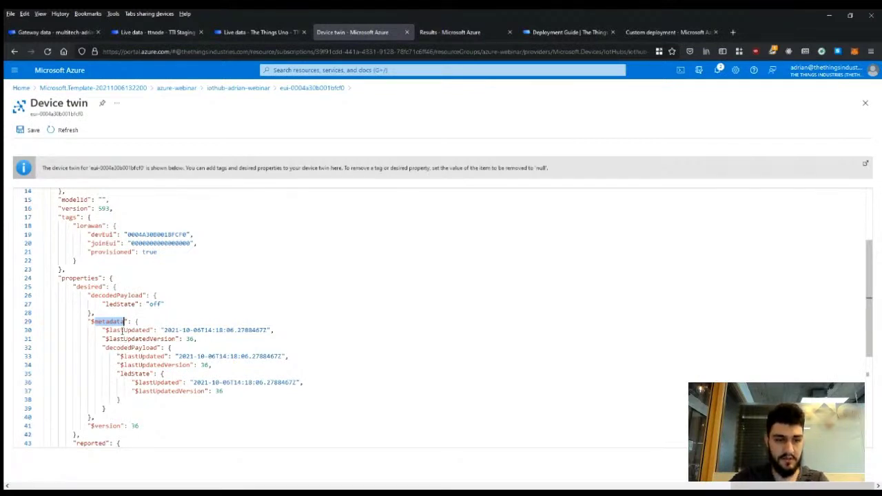
# Examine the desired properties' $metadata in the device twin, including the $lastUpdated and $lastUpdatedVersion entries for decodedPayload and ledState
pyautogui.doubleClick(98, 287)
pyautogui.moveTo(117, 287); pyautogui.dragTo(31, 285)
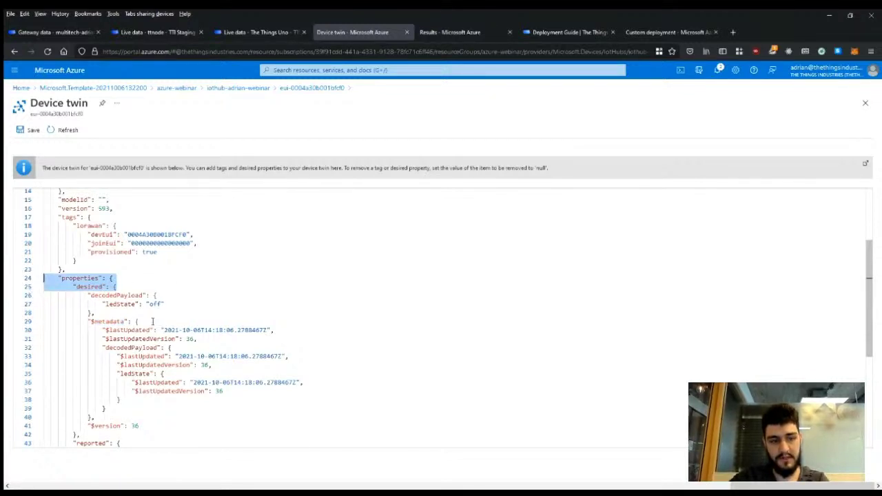
pyautogui.moveTo(152, 321); pyautogui.dragTo(75, 321)
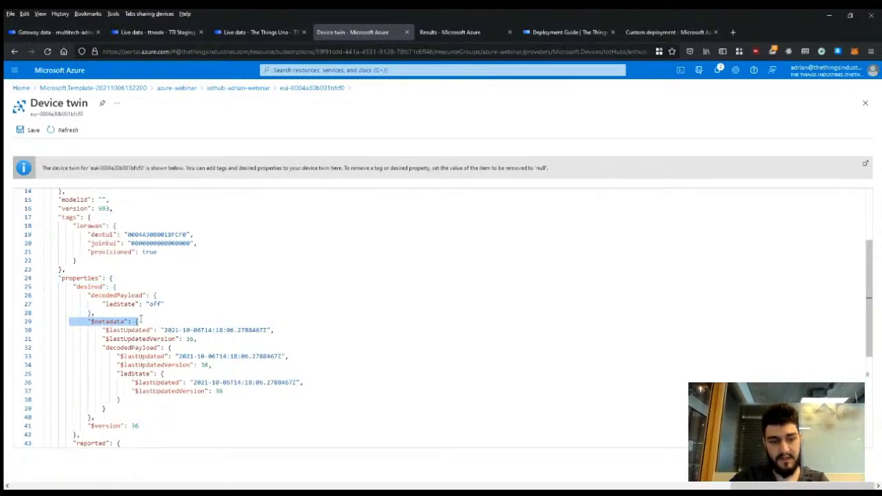
pyautogui.moveTo(274, 330); pyautogui.dragTo(98, 330)
pyautogui.moveTo(207, 339); pyautogui.dragTo(99, 339)
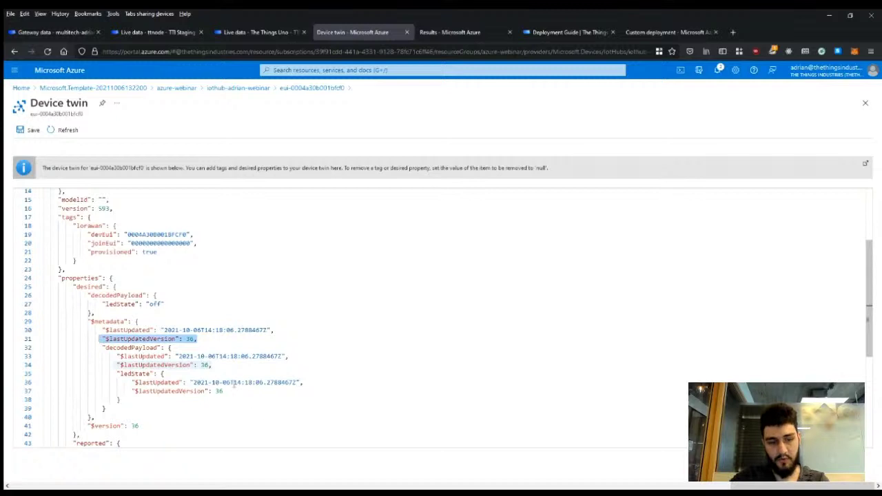
pyautogui.moveTo(305, 383); pyautogui.dragTo(126, 382)
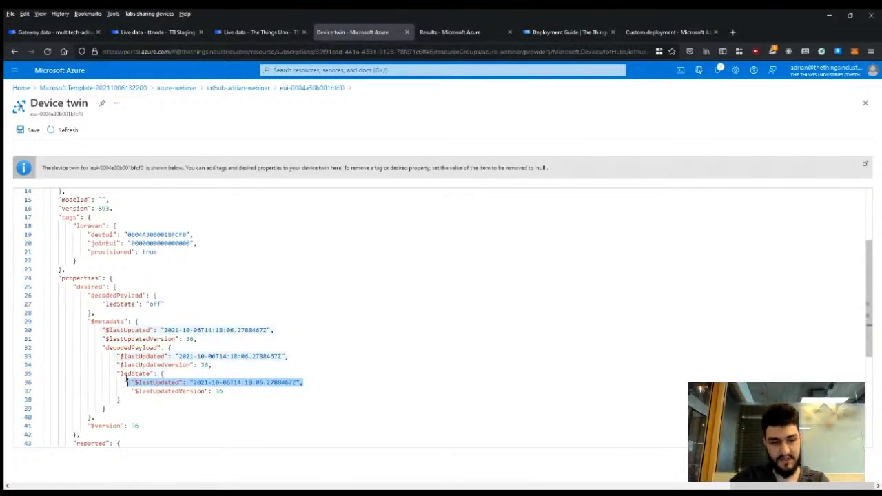
# Save the device twin again and inspect the new forwarded downlink's decoded payload in The Things Uno's live data
pyautogui.click(32, 131)
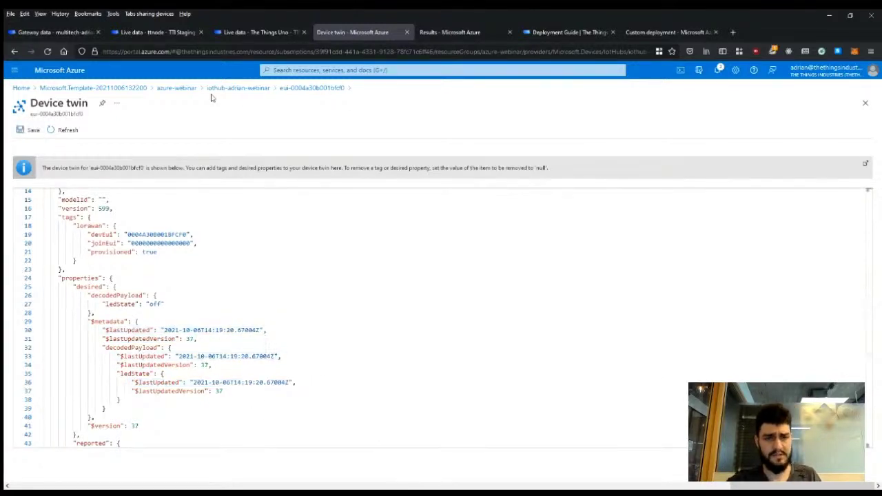
pyautogui.click(256, 31)
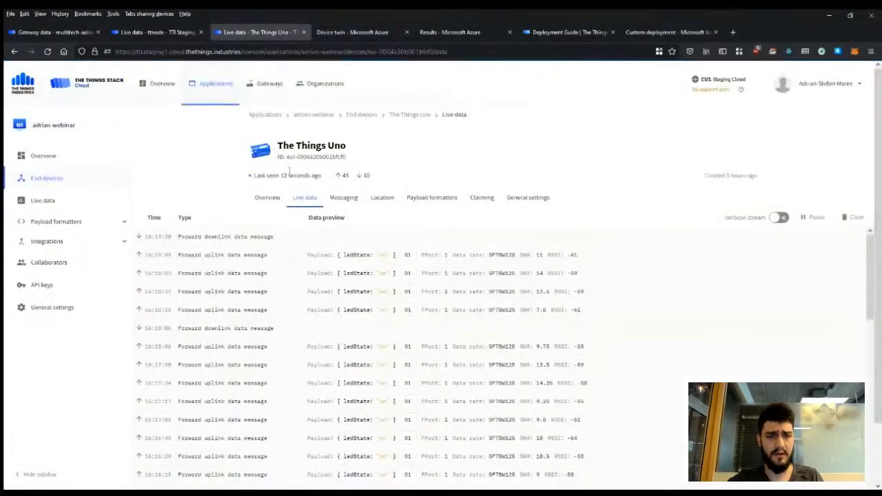
pyautogui.click(291, 240)
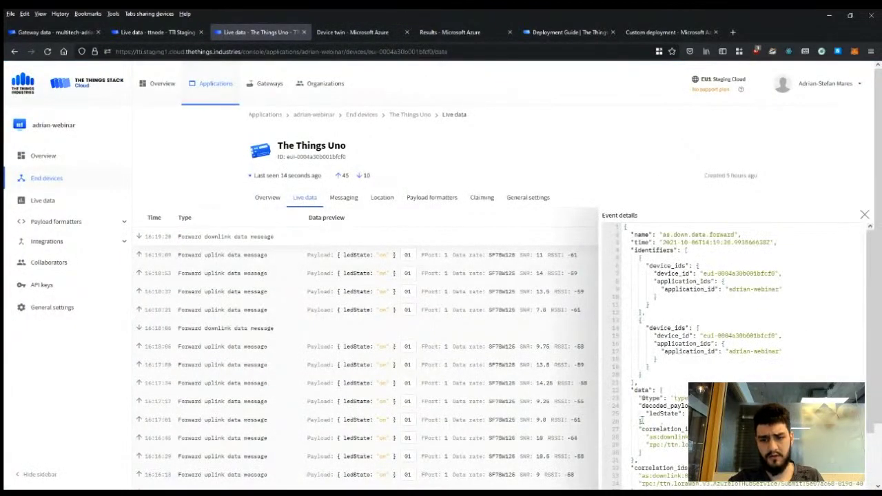
pyautogui.moveTo(643, 421); pyautogui.dragTo(625, 408)
pyautogui.click(633, 414)
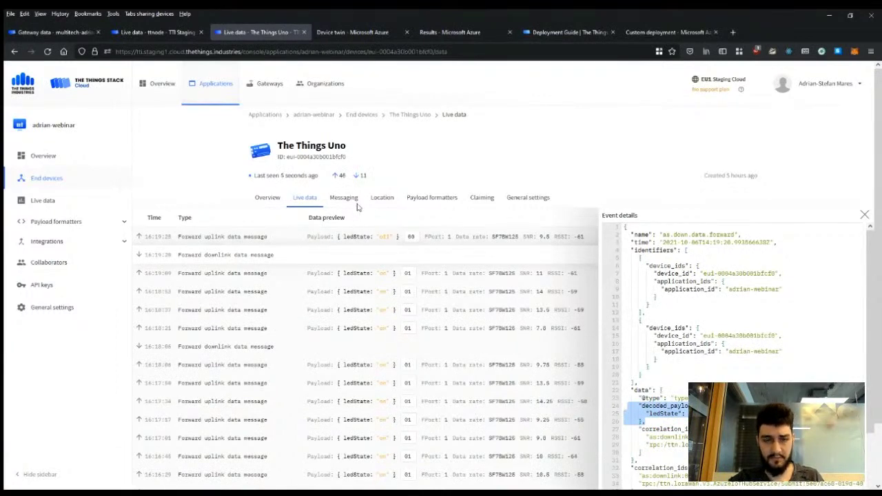
# Return to the device twin of eui-0004a30b001bfcf0, refresh it, and check the reported decodedPayload
pyautogui.click(449, 32)
pyautogui.click(351, 31)
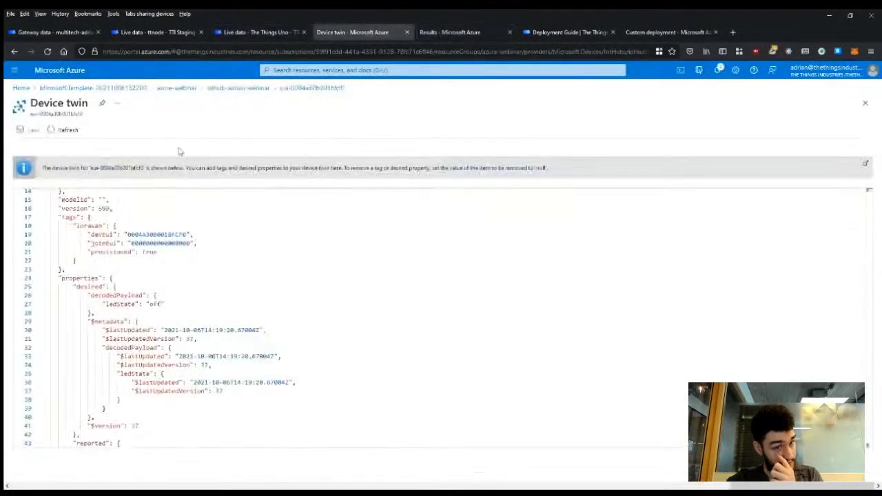
pyautogui.click(69, 130)
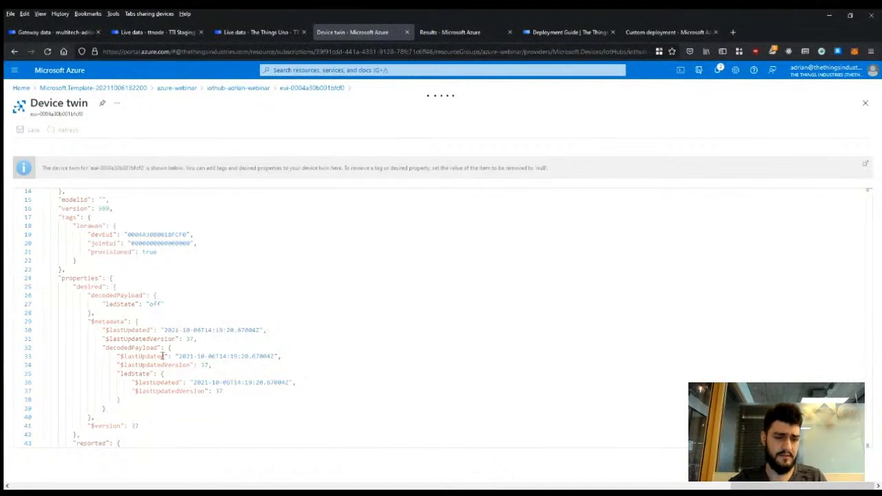
pyautogui.scroll(-2, 152, 366)
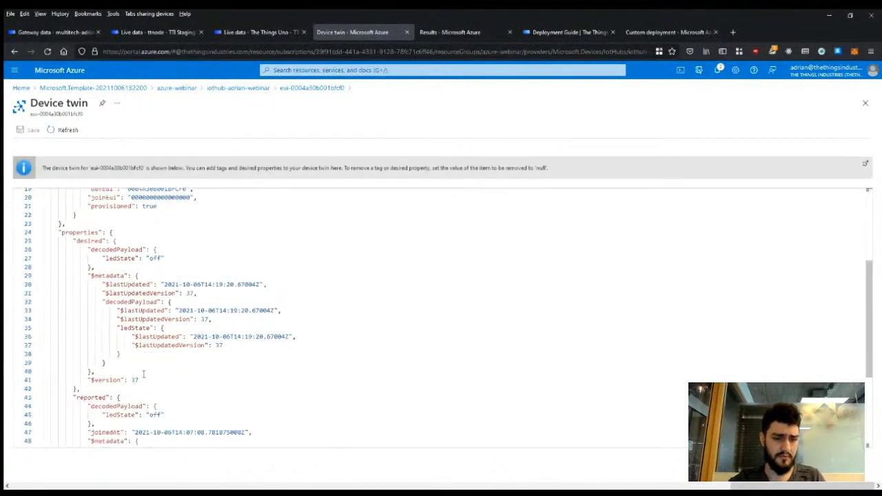
# Rerun the device twin query for reported ledState = 'on' in the IoT hub's query explorer and close its results
pyautogui.click(447, 33)
pyautogui.click(865, 103)
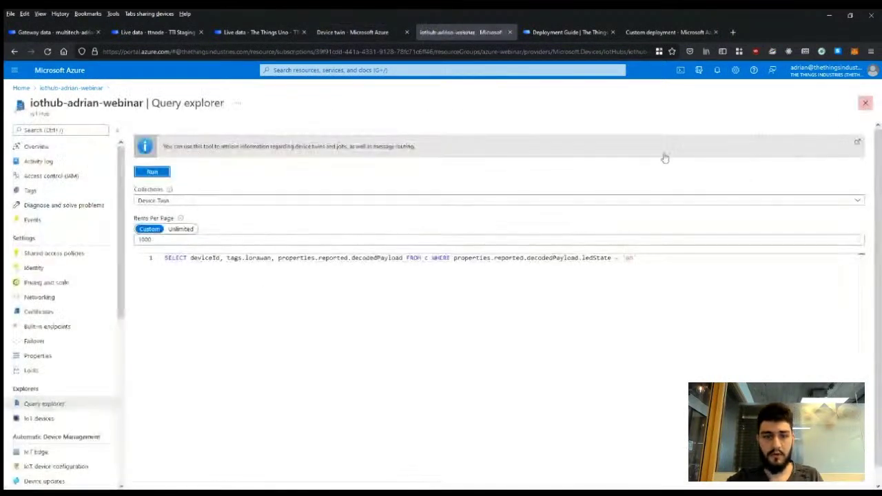
pyautogui.click(152, 172)
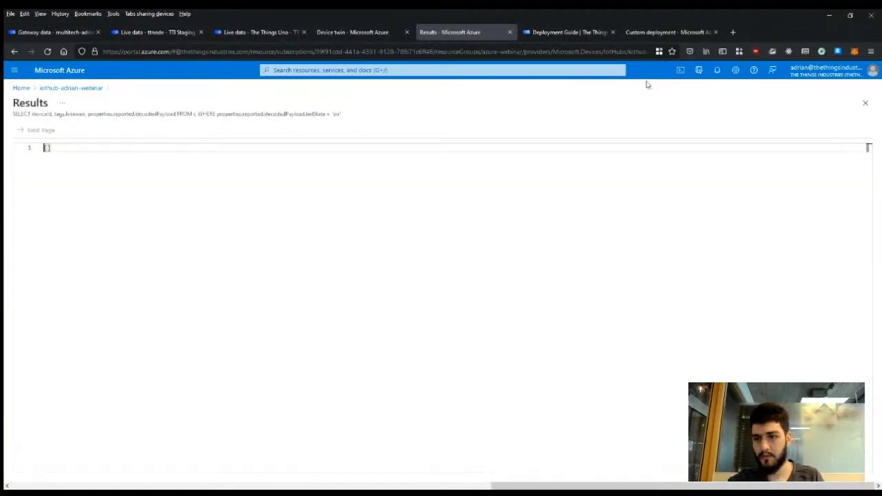
pyautogui.click(865, 102)
# Change the query condition to properties.reported.decodedPayload.temperature > 20, run it, and leave the results after viewing them
pyautogui.doubleClick(605, 258)
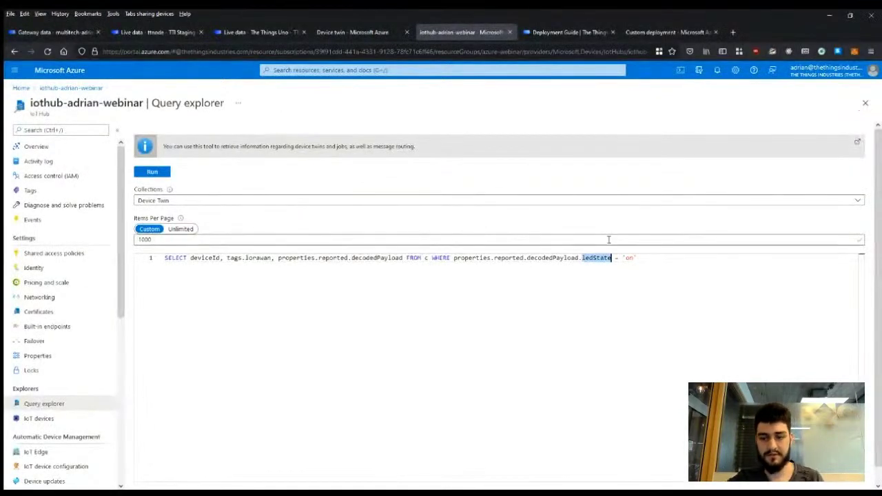
pyautogui.press('BackSpace')
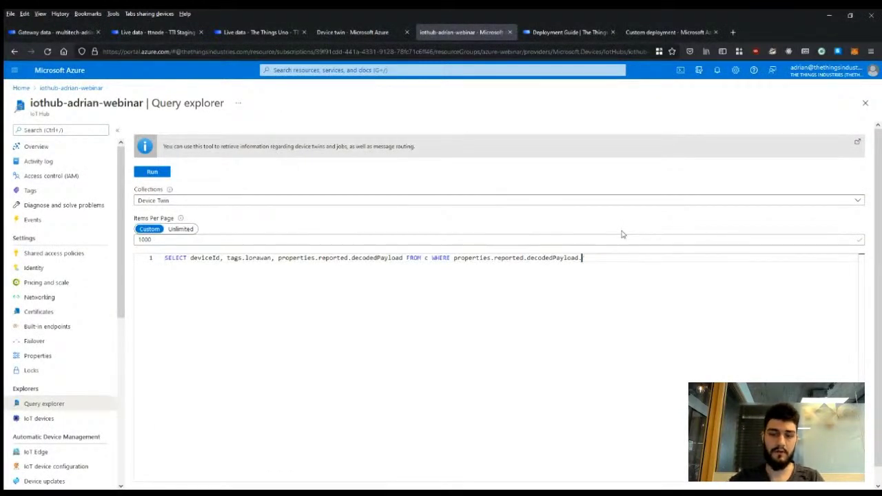
pyautogui.write('tempa')
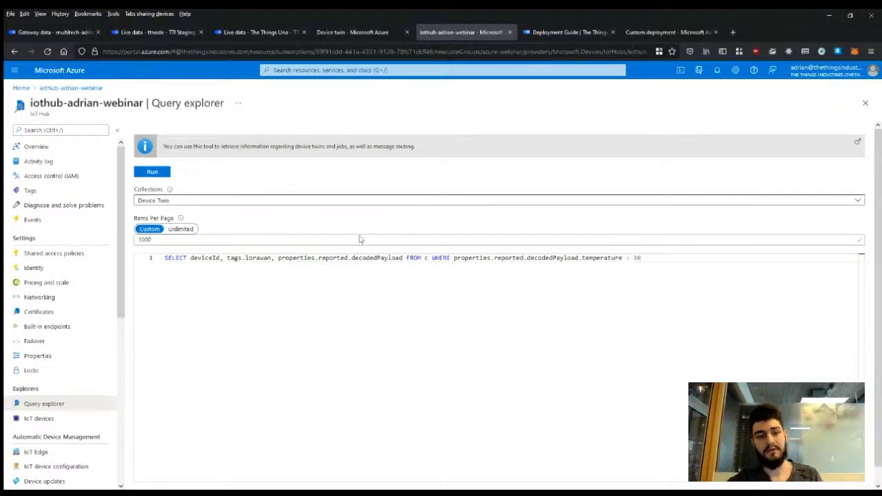
pyautogui.click(151, 172)
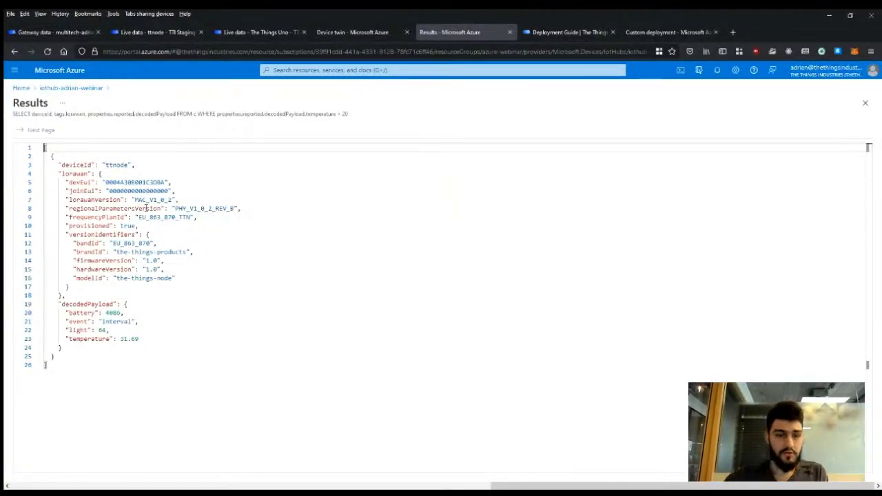
pyautogui.click(96, 88)
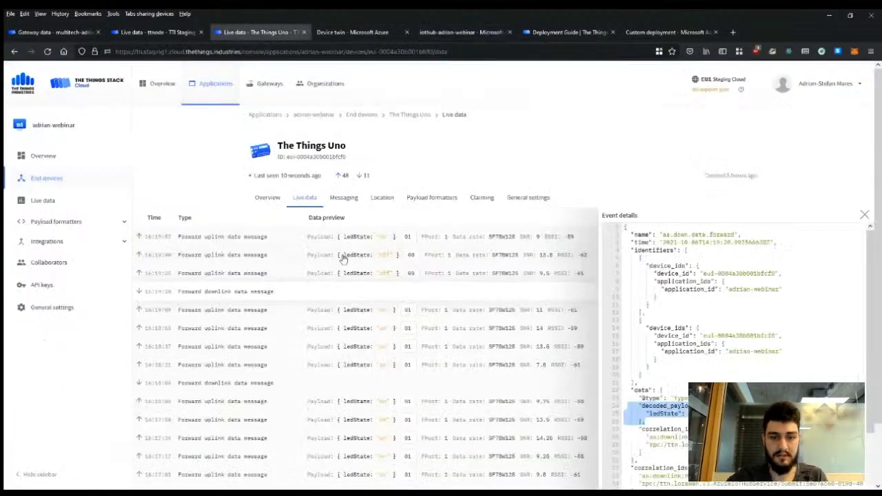
# Return to the query explorer's Azure tab, search the portal for "stream a", and open the Stream Analytics jobs service
pyautogui.click(457, 33)
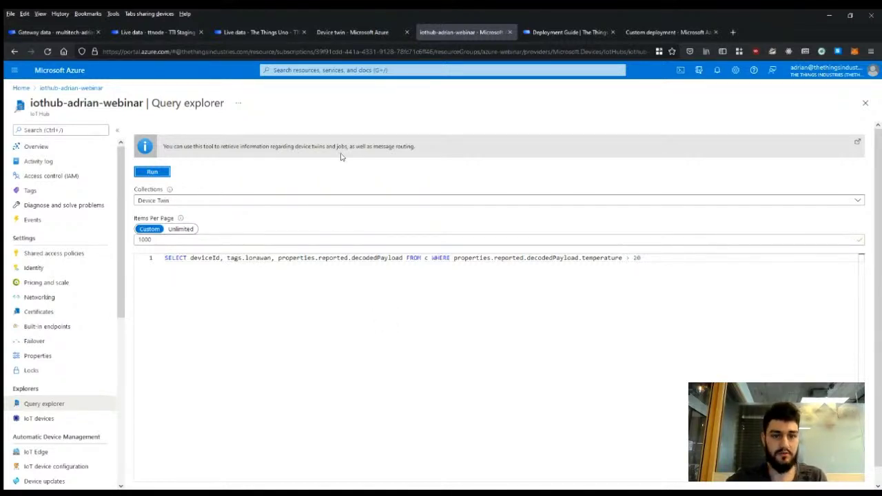
pyautogui.click(318, 70)
pyautogui.write('s')
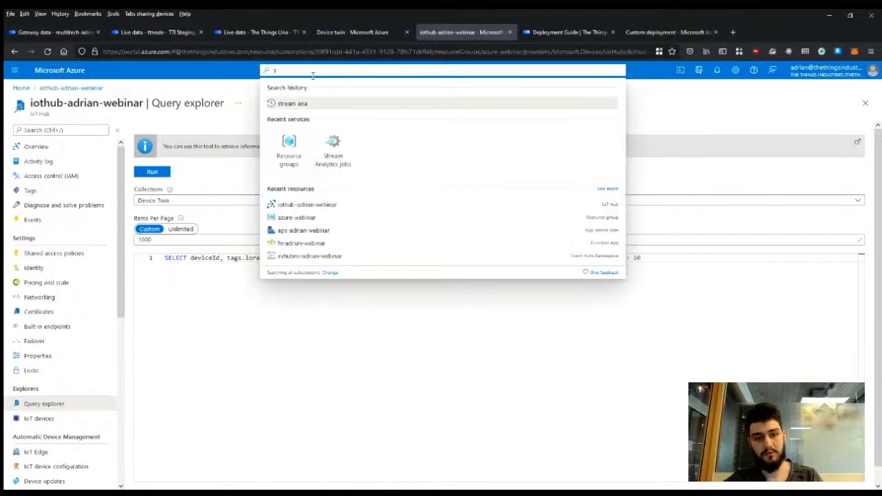
pyautogui.write('tream a')
pyautogui.click(321, 119)
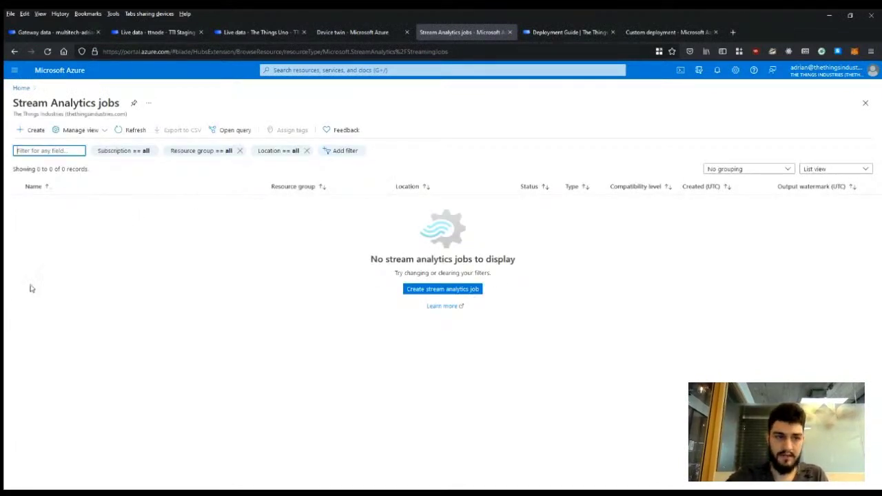
# Go back to iothub-adrian-webinar and examine its message routing, covering both the routes and the custom endpoints
pyautogui.click(14, 51)
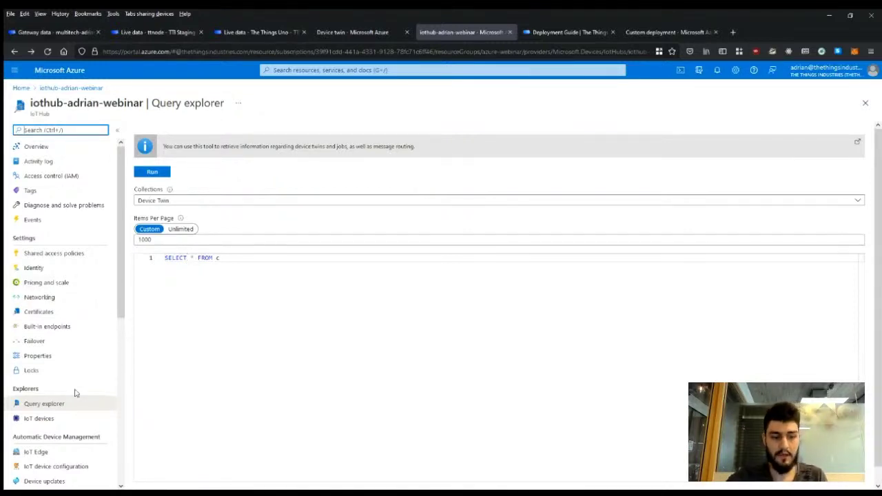
pyautogui.scroll(-2, 75, 391)
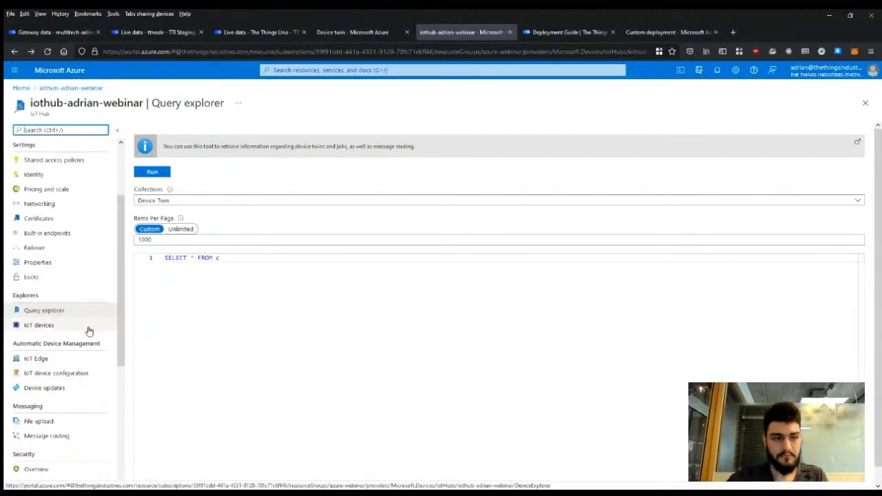
pyautogui.click(49, 436)
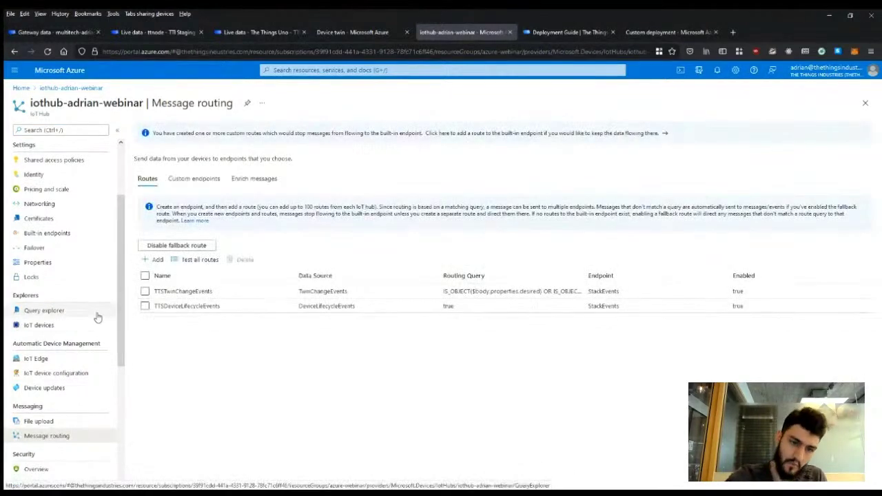
pyautogui.scroll(3, 86, 314)
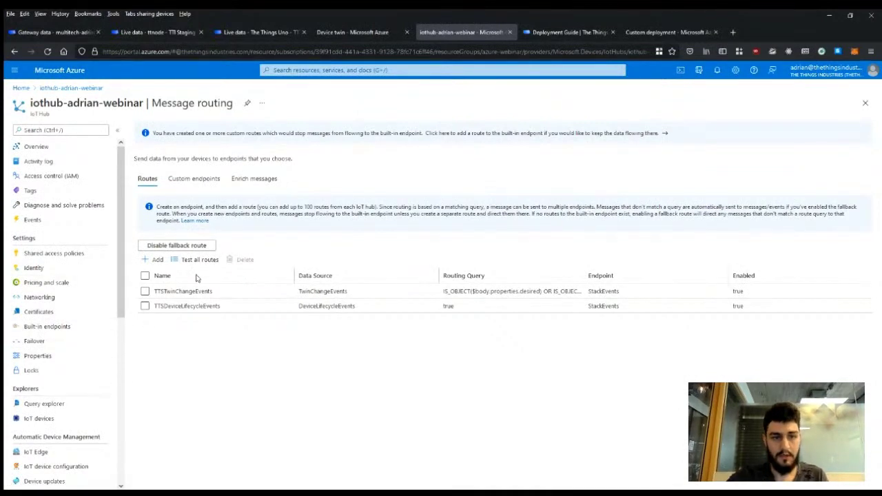
pyautogui.click(210, 179)
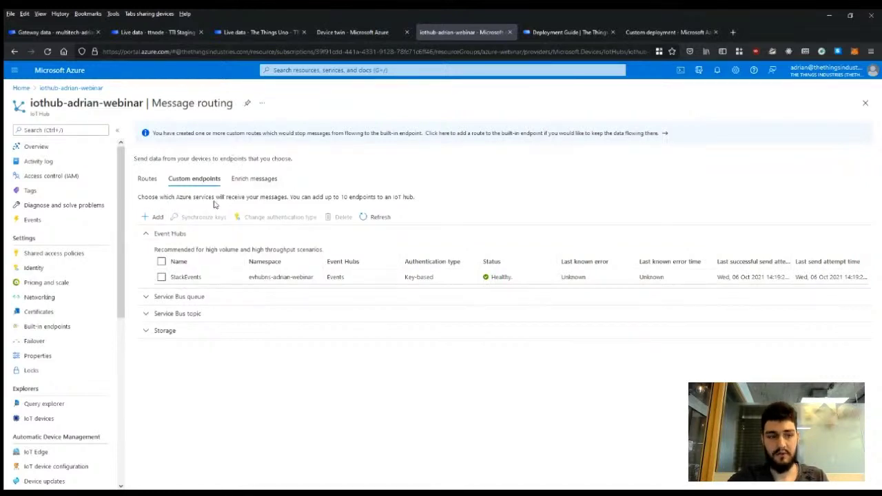
pyautogui.click(148, 179)
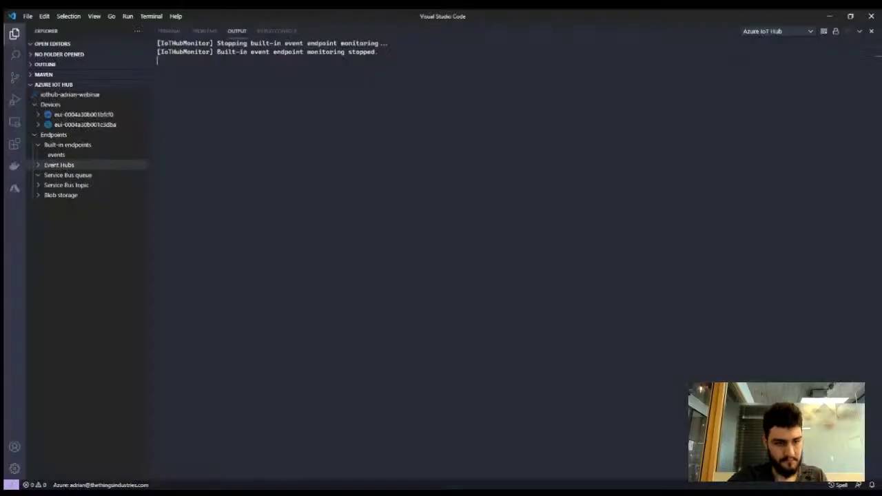
# Switch to Visual Studio Code, review the Azure IoT Tools extension and its extension pack, and return to the Azure IoT Hub explorer
pyautogui.hotkey('alt', 'Tab')
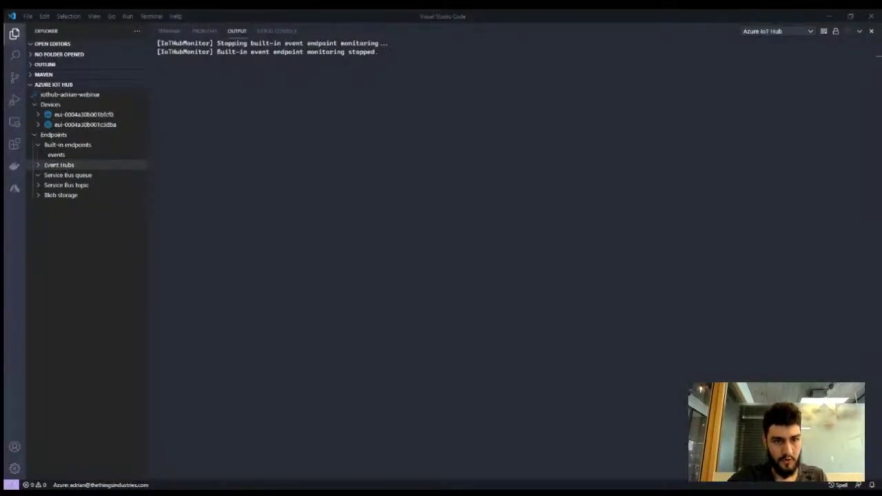
pyautogui.hotkey('alt', 'Tab')
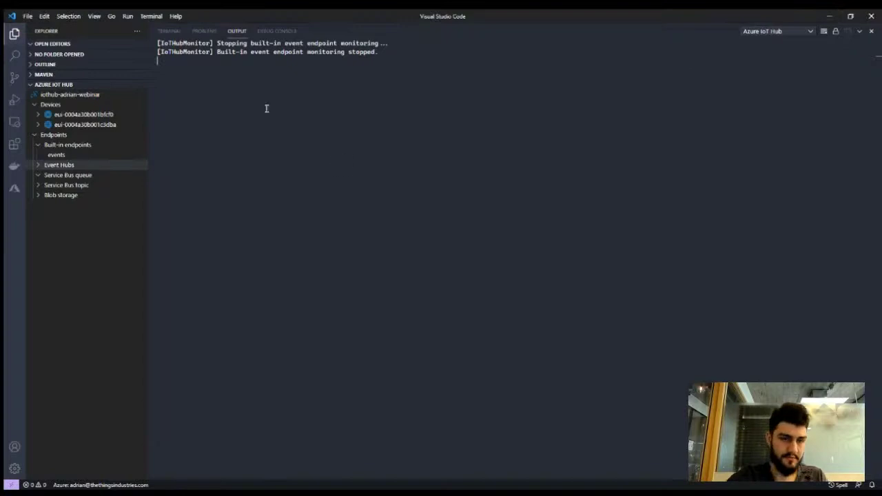
pyautogui.click(15, 145)
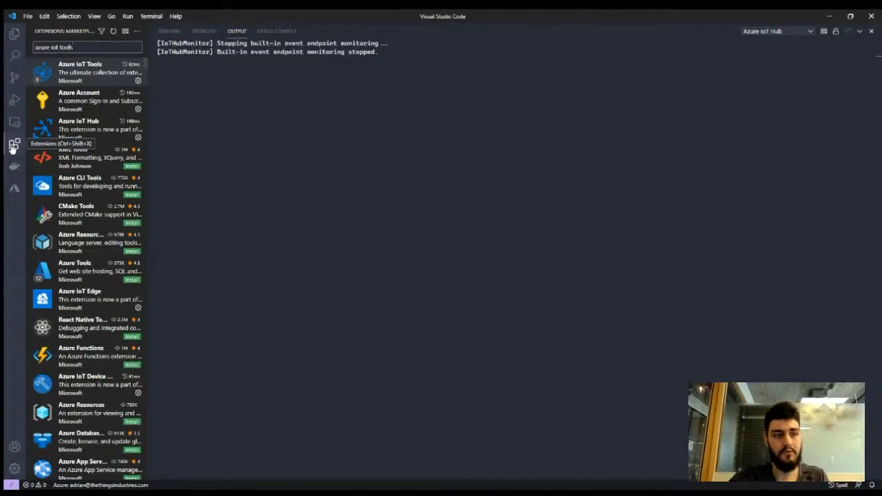
pyautogui.click(74, 67)
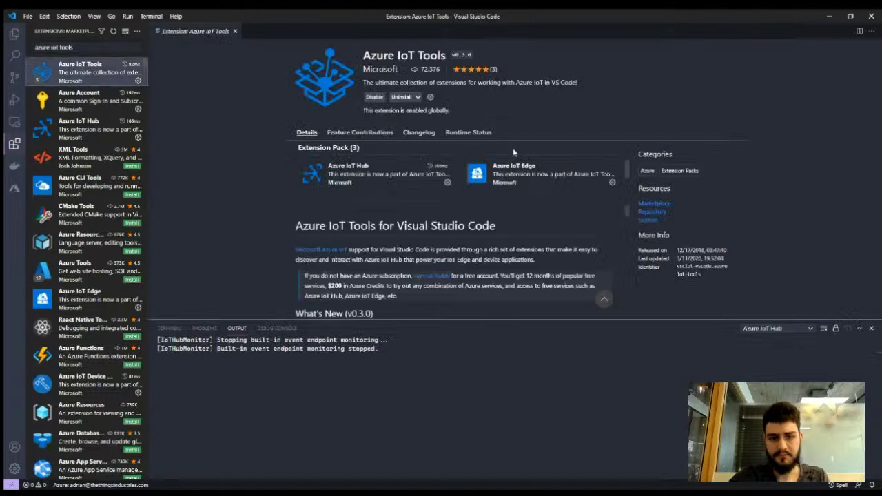
pyautogui.scroll(-1, 437, 175)
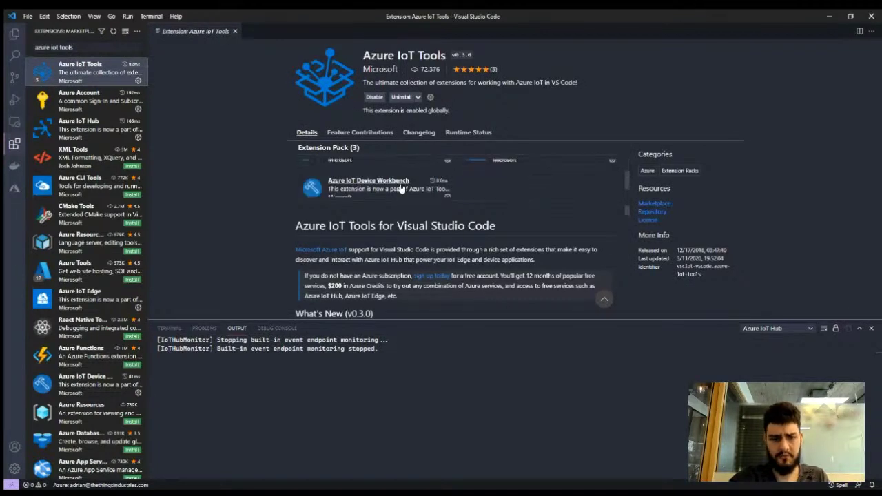
pyautogui.scroll(1, 526, 184)
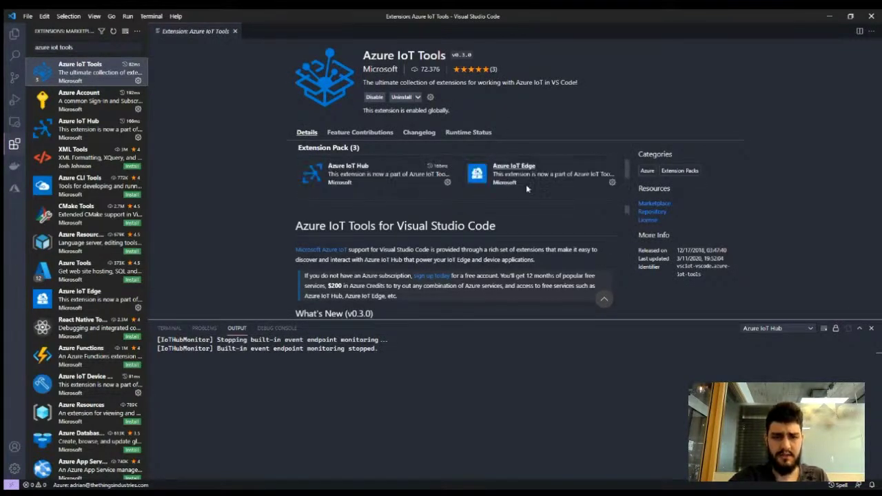
pyautogui.click(235, 31)
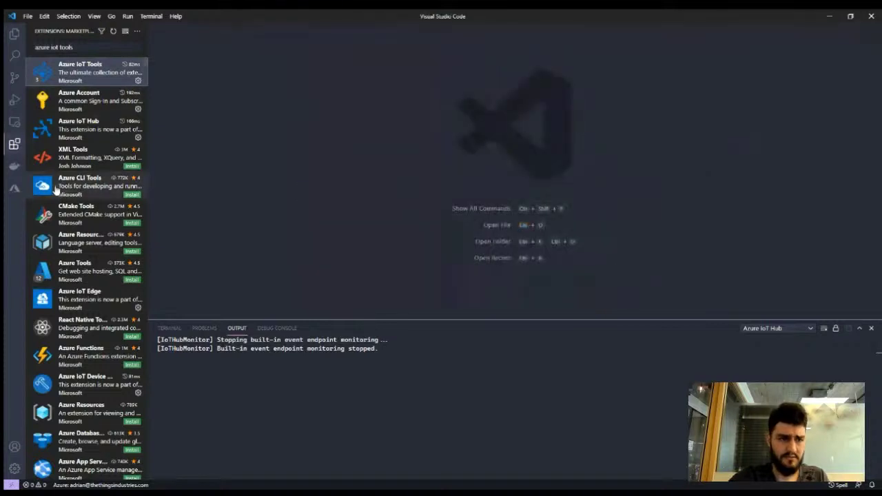
pyautogui.click(14, 33)
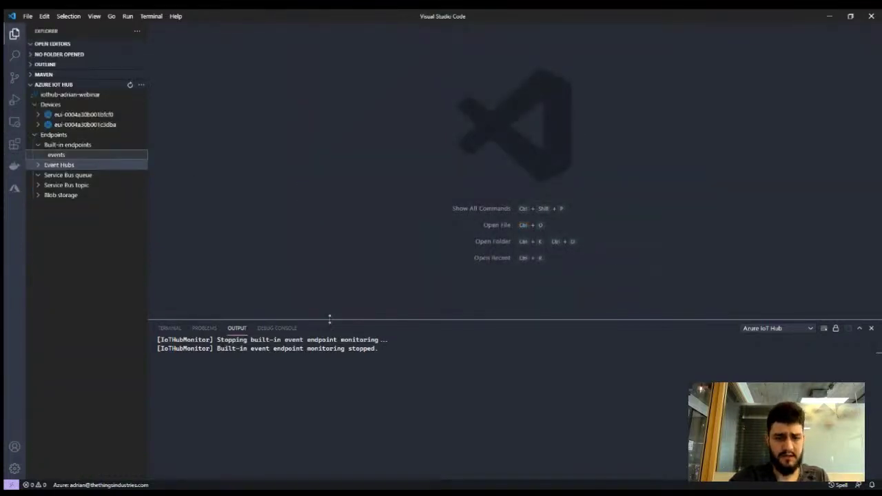
# Enlarge the output area to full height and start monitoring the hub's built-in events endpoint
pyautogui.moveTo(329, 318); pyautogui.dragTo(387, 31)
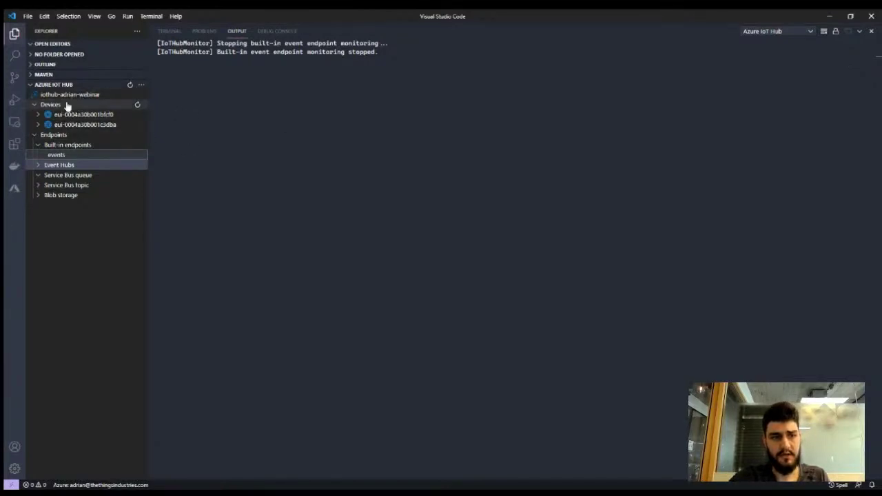
pyautogui.rightClick(90, 158)
pyautogui.click(109, 163)
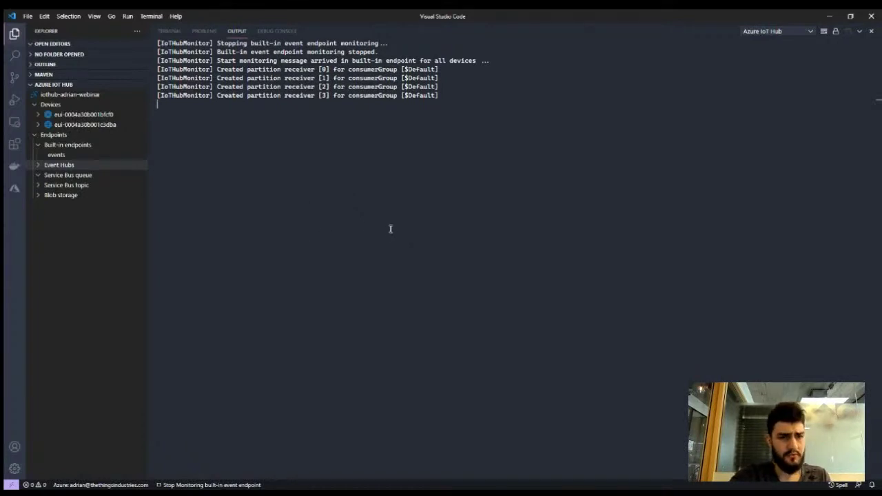
pyautogui.click(37, 493)
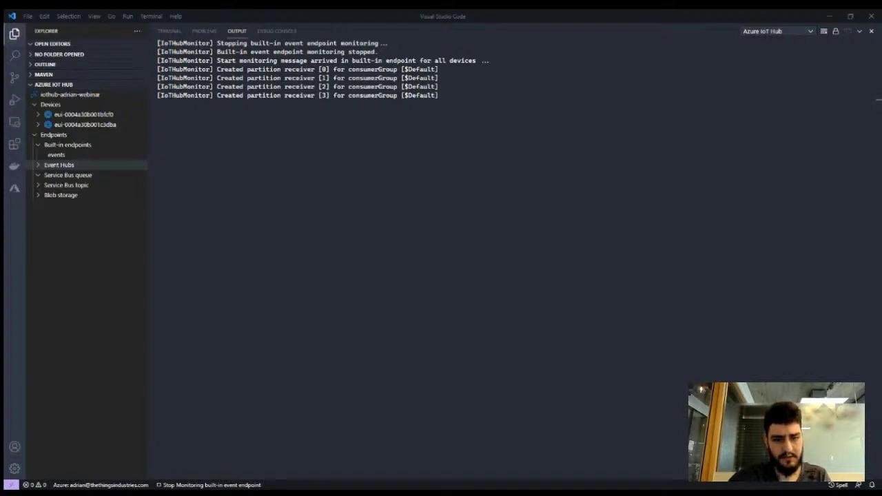
# Examine the first event message from ttnode, including its device identifiers and join_accept details
pyautogui.moveTo(241, 338); pyautogui.dragTo(162, 110)
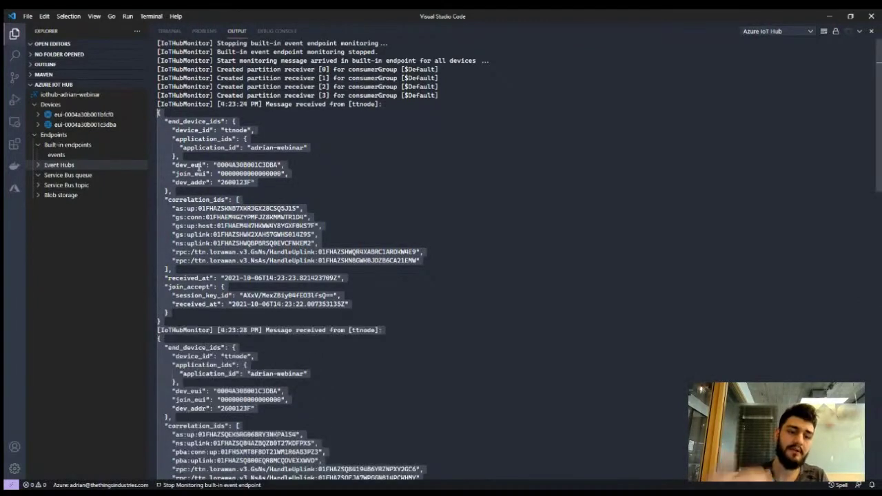
pyautogui.moveTo(394, 153); pyautogui.dragTo(166, 172)
pyautogui.moveTo(241, 313); pyautogui.dragTo(188, 295)
pyautogui.click(291, 304)
pyautogui.doubleClick(290, 303)
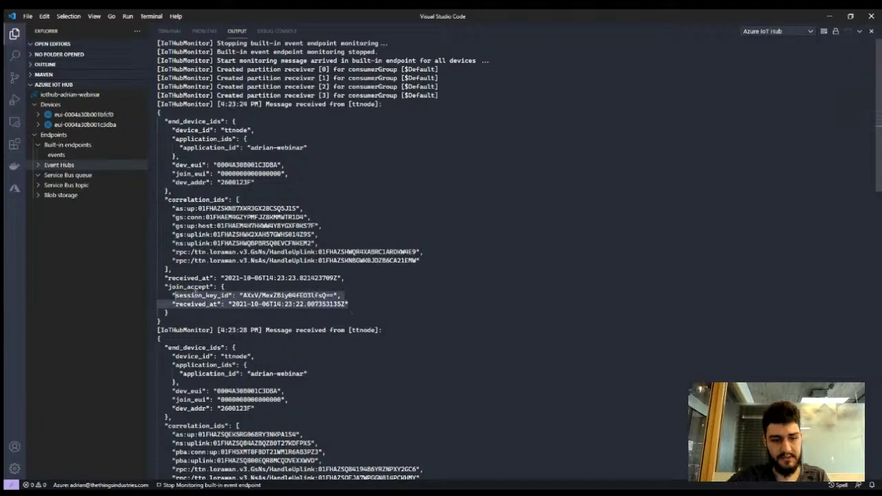
# Examine the ttnode uplink message, covering its end device IDs, decoded_payload, gateway rx_metadata and transmission settings
pyautogui.scroll(-6, 272, 296)
pyautogui.scroll(-6, 285, 274)
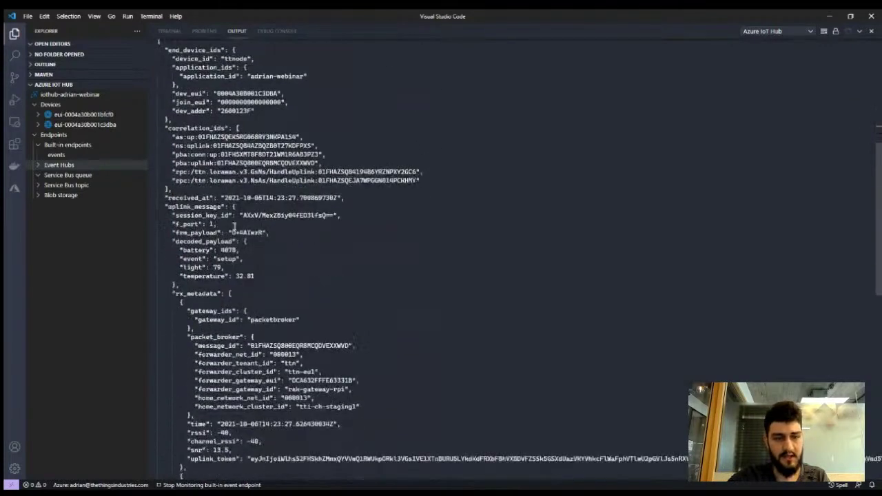
pyautogui.scroll(-2, 245, 217)
pyautogui.scroll(3, 193, 241)
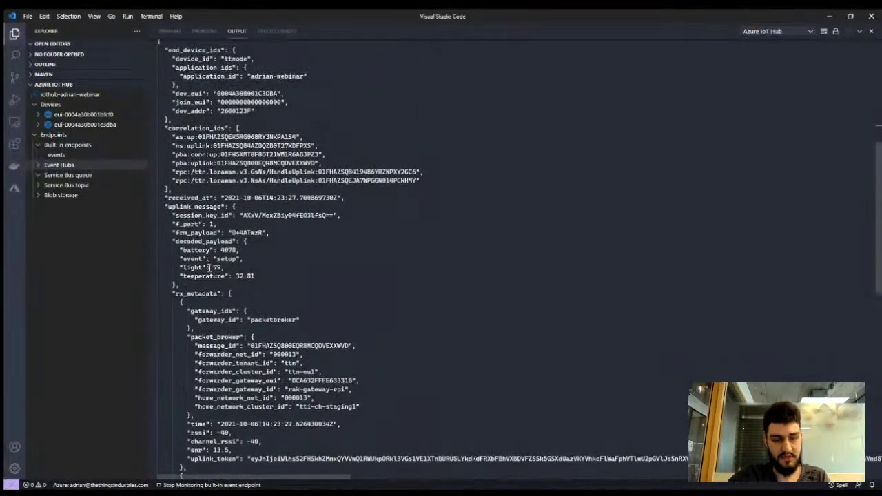
pyautogui.scroll(3, 182, 270)
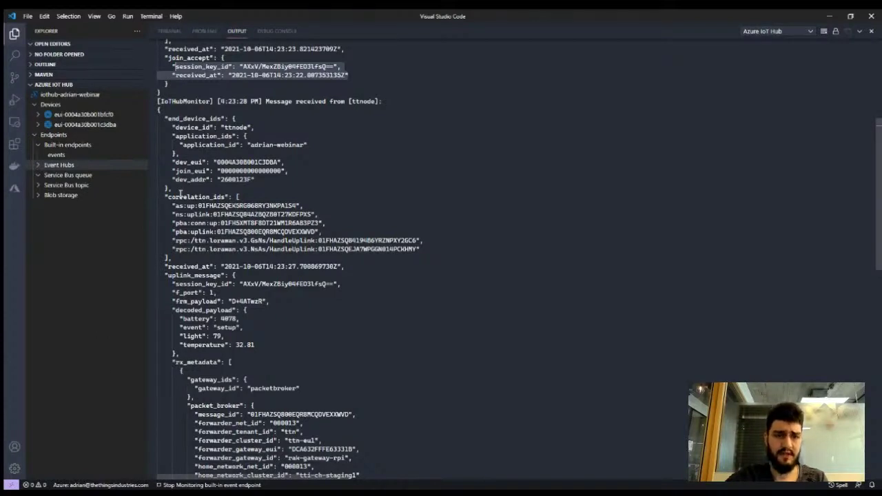
pyautogui.moveTo(215, 196); pyautogui.dragTo(147, 119)
pyautogui.scroll(-3, 200, 243)
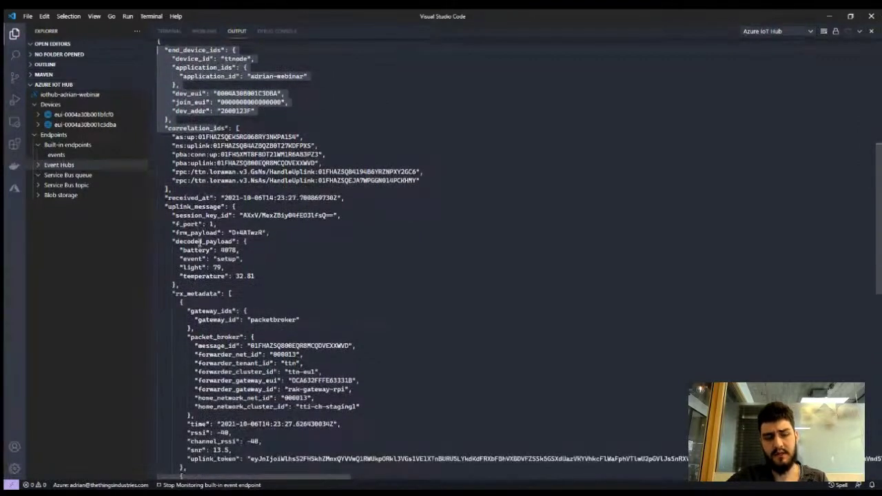
pyautogui.moveTo(170, 215); pyautogui.dragTo(148, 242)
pyautogui.scroll(-2, 223, 255)
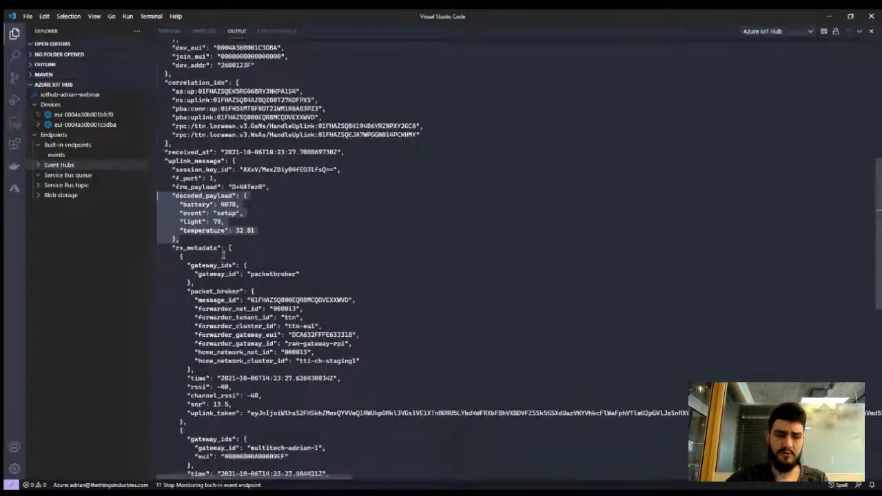
pyautogui.scroll(-6, 222, 255)
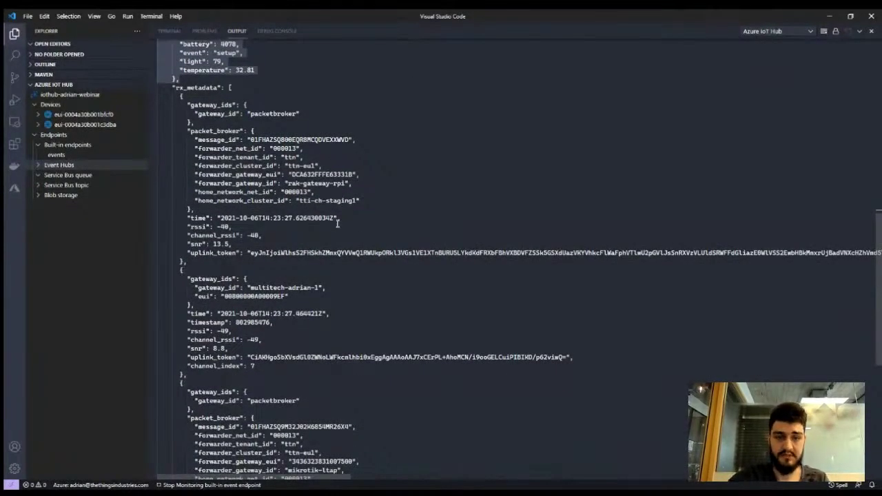
pyautogui.scroll(-12, 338, 222)
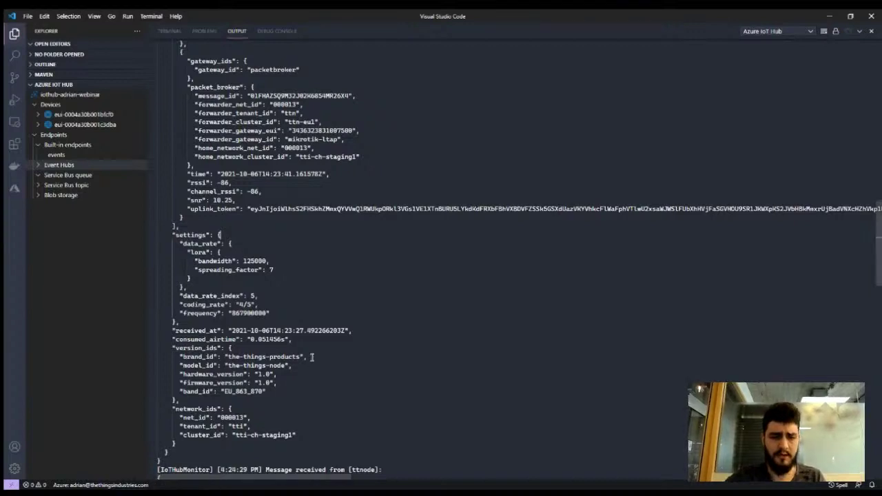
# Clear all monitoring messages from the Azure IoT Hub output
pyautogui.rightClick(391, 306)
pyautogui.click(427, 445)
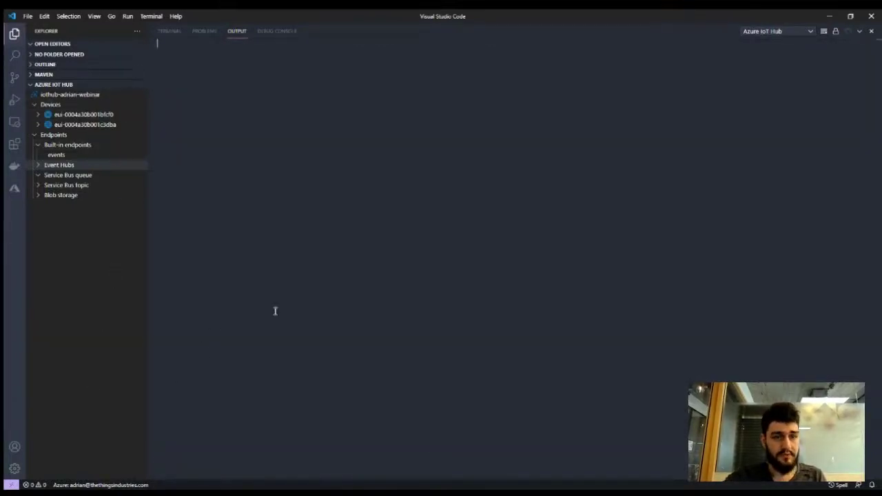
pyautogui.click(29, 493)
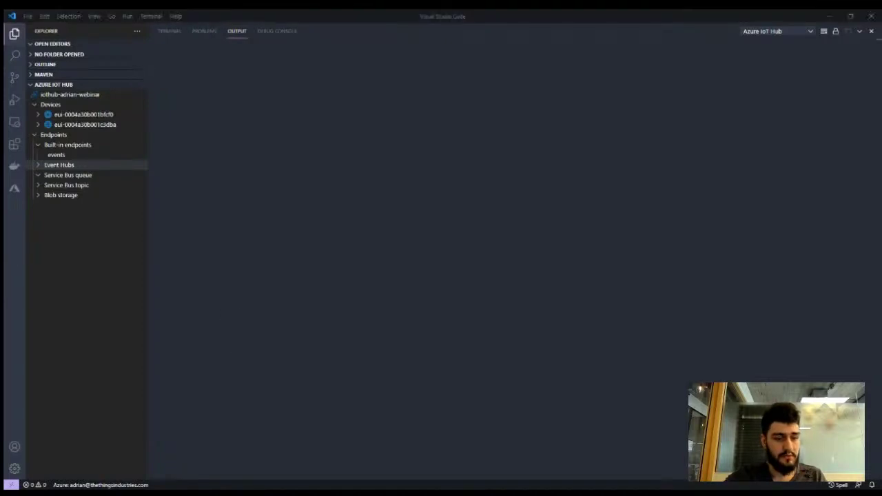
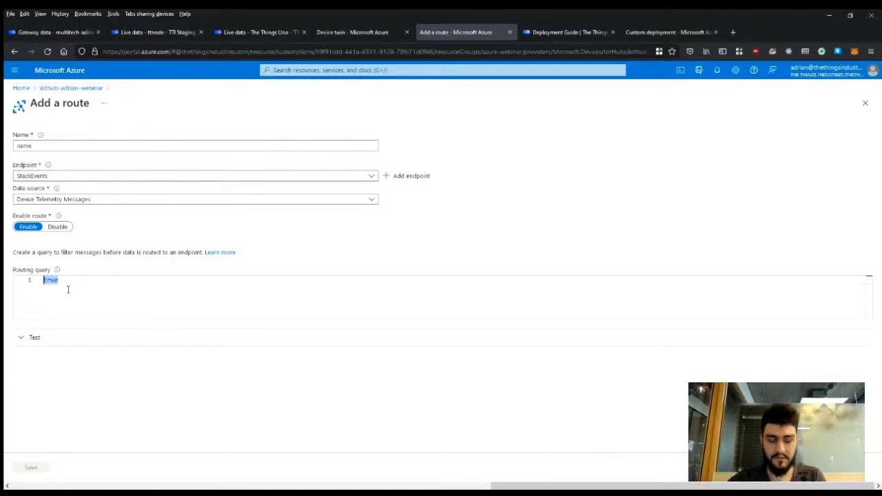
# Enter the routing query properties.reported.decodedPayload.ledState = 'on' for the new route, and return to iothub-adrian-webinar discarding the unsaved route
pyautogui.write('properties.rep')
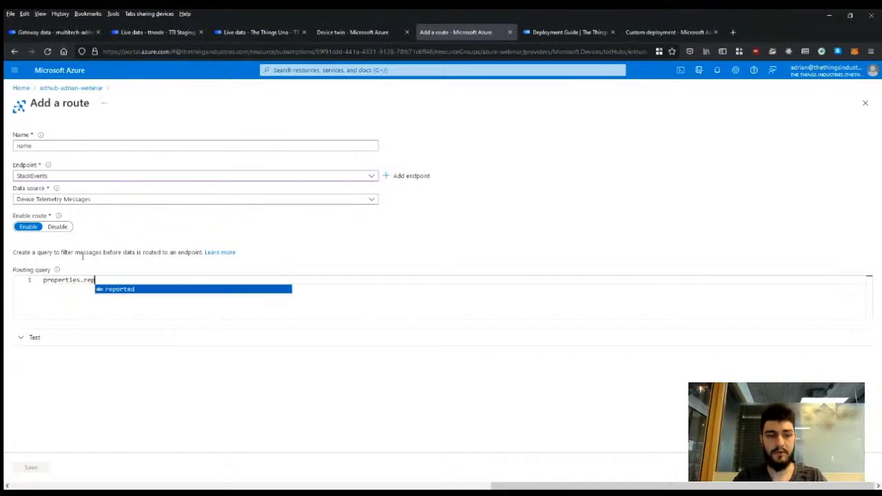
pyautogui.write("orted.decodedPayload.ledState = 'on")
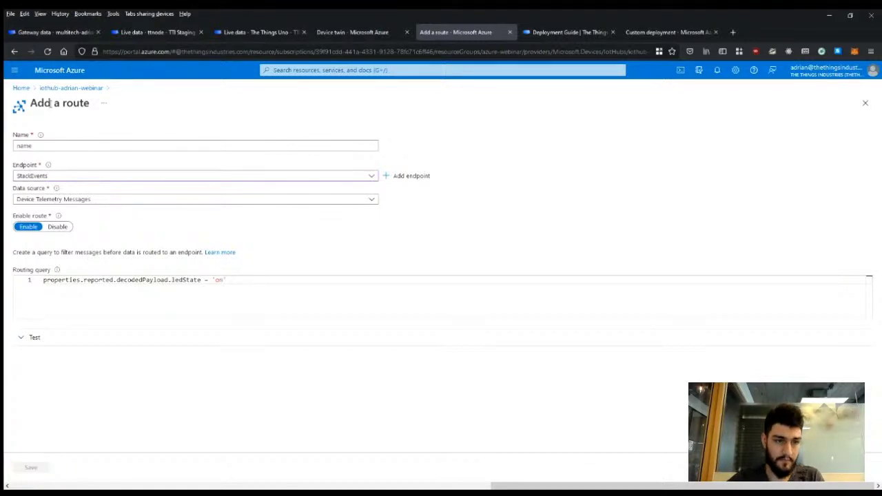
pyautogui.click(89, 90)
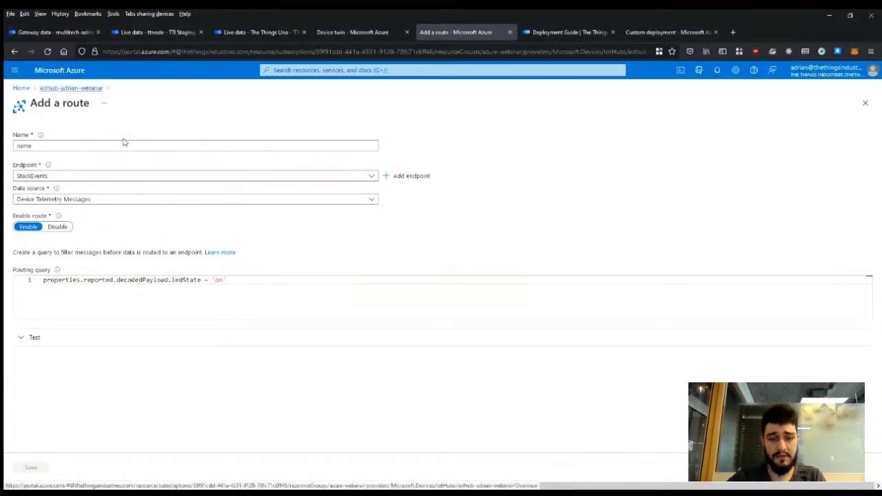
pyautogui.click(482, 290)
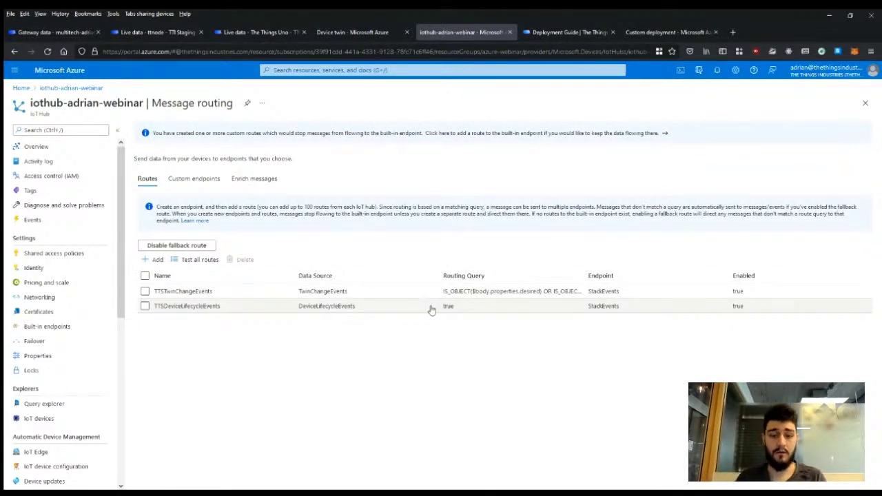
# Open the TTSTwinChangeEvents route, examine the desired-properties and tags conditions of its routing query, and return to message routing
pyautogui.click(473, 295)
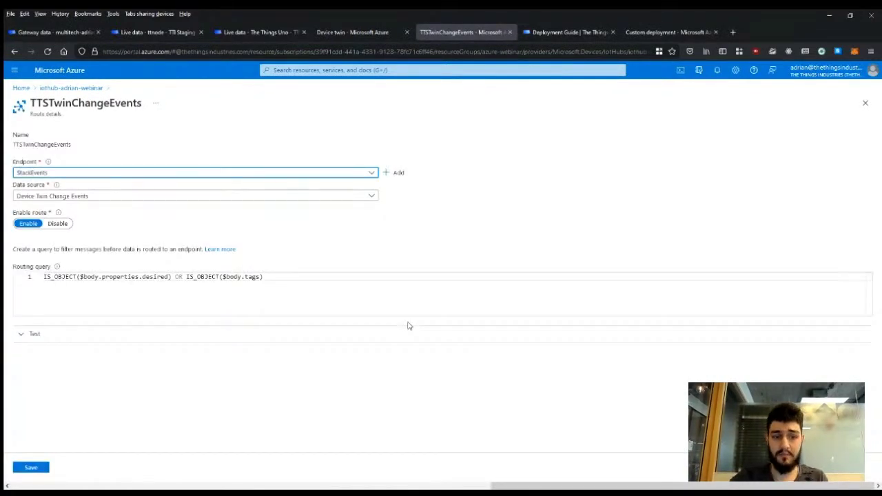
pyautogui.moveTo(172, 277); pyautogui.dragTo(50, 283)
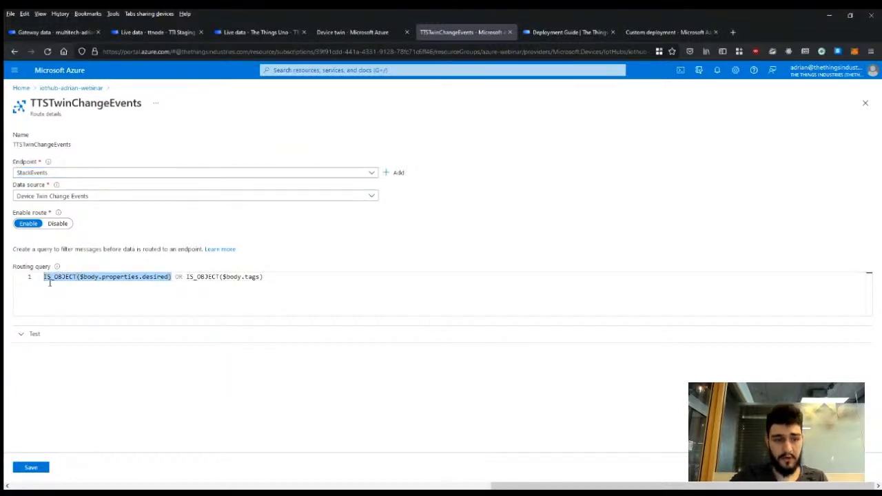
pyautogui.click(59, 279)
pyautogui.moveTo(169, 276)
pyautogui.mouseDown()
pyautogui.moveTo(88, 276)
pyautogui.moveTo(166, 276)
pyautogui.mouseUp()
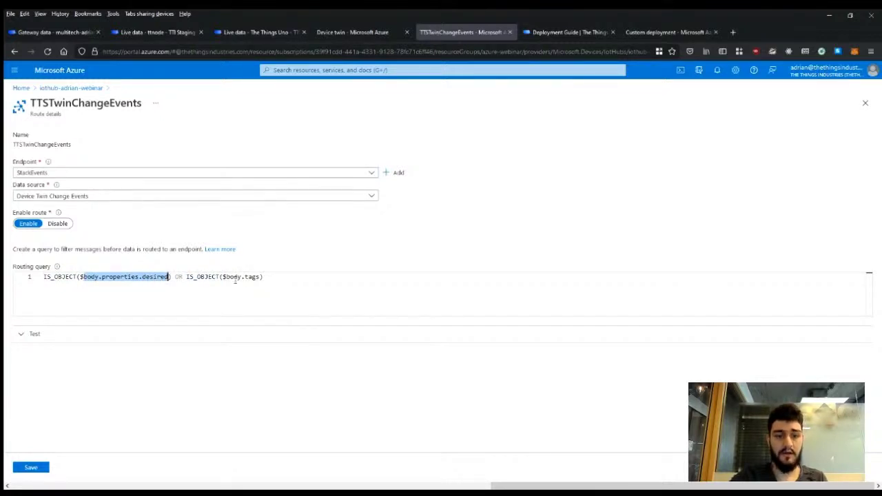
pyautogui.moveTo(222, 276); pyautogui.dragTo(264, 276)
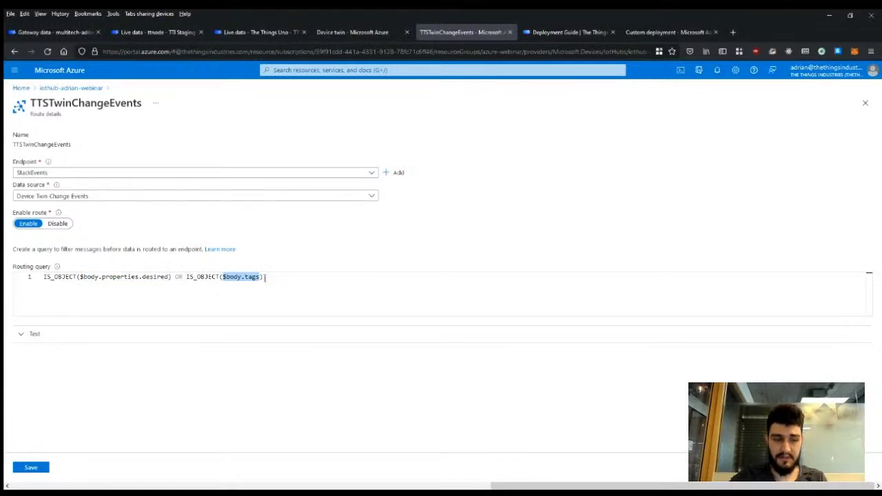
pyautogui.moveTo(272, 278); pyautogui.dragTo(183, 276)
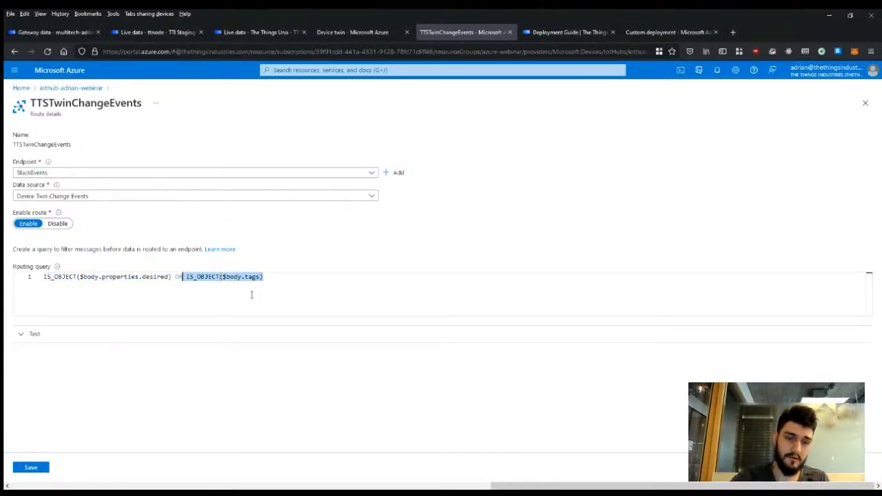
pyautogui.click(277, 281)
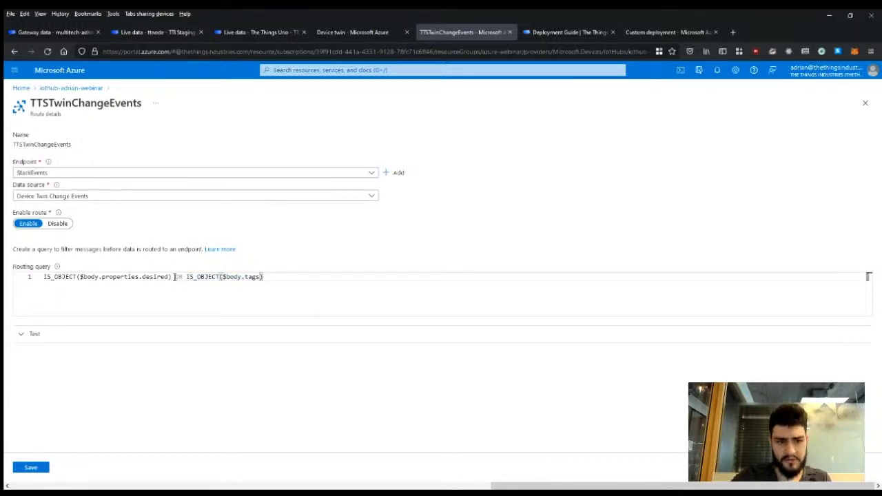
pyautogui.moveTo(174, 277); pyautogui.dragTo(40, 270)
pyautogui.click(264, 277)
pyautogui.moveTo(264, 277); pyautogui.dragTo(185, 278)
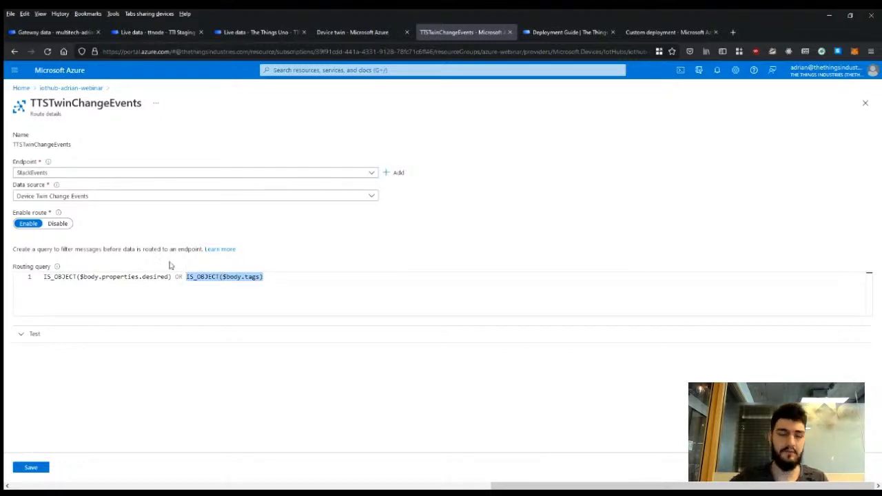
pyautogui.click(68, 90)
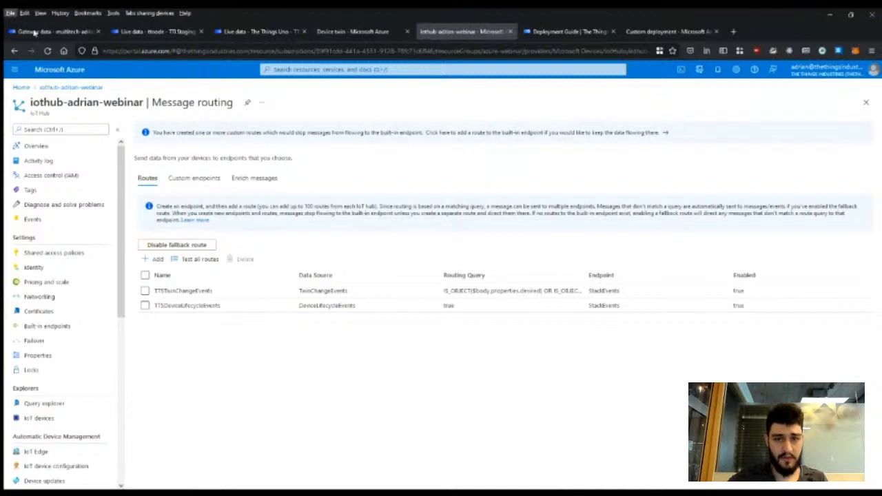
pyautogui.click(358, 31)
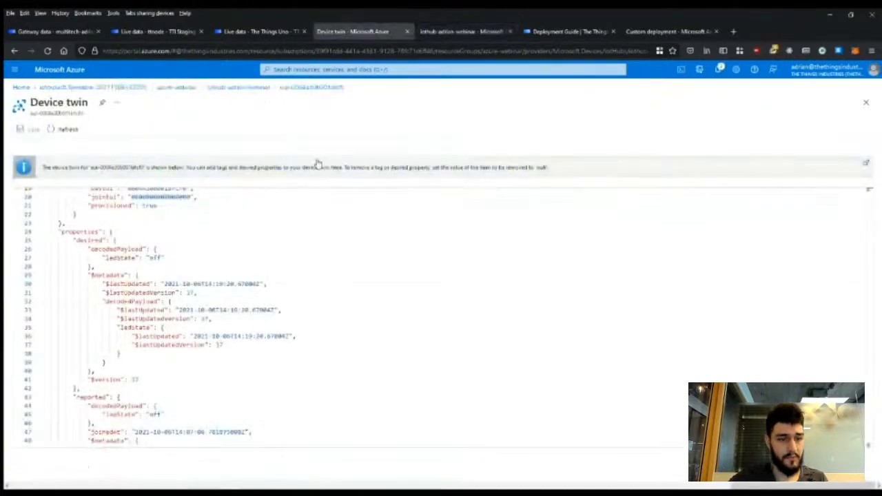
pyautogui.moveTo(185, 260); pyautogui.dragTo(98, 258)
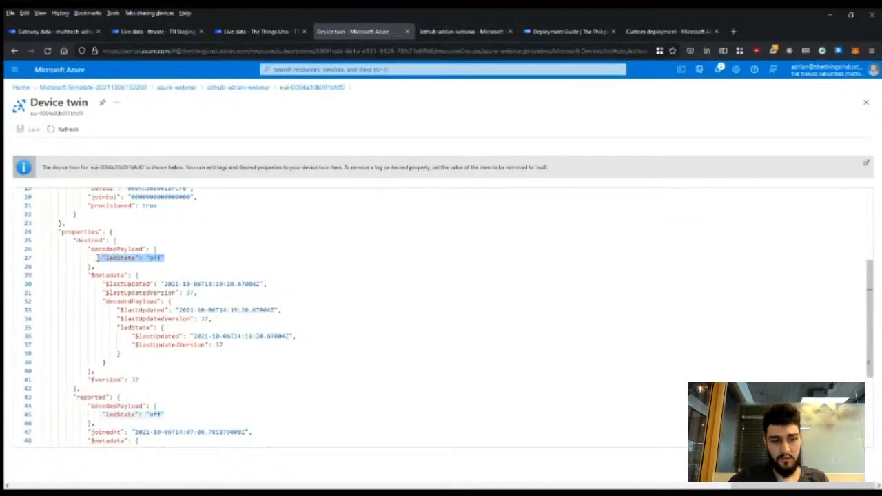
pyautogui.click(165, 258)
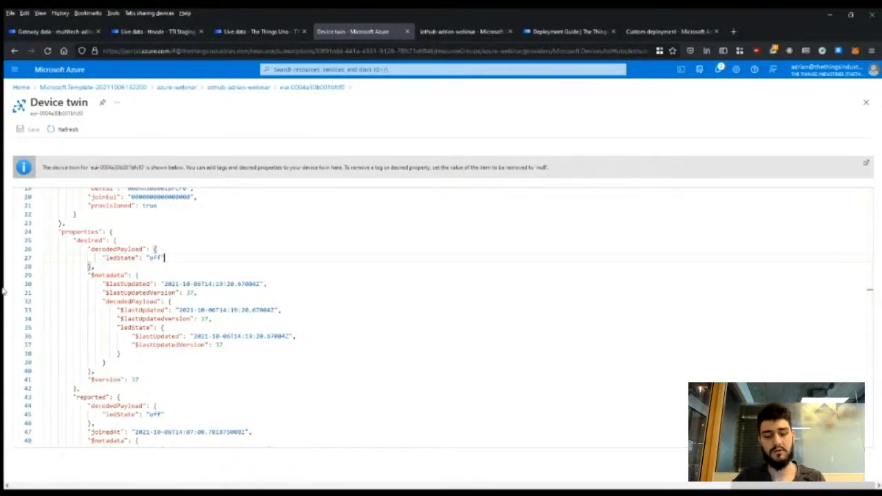
pyautogui.write(',')
pyautogui.press('Return')
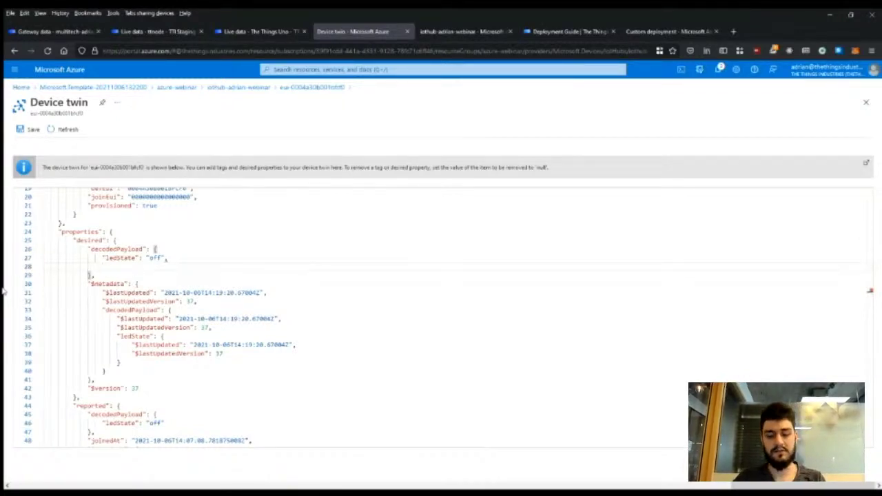
pyautogui.write('"prop1": ')
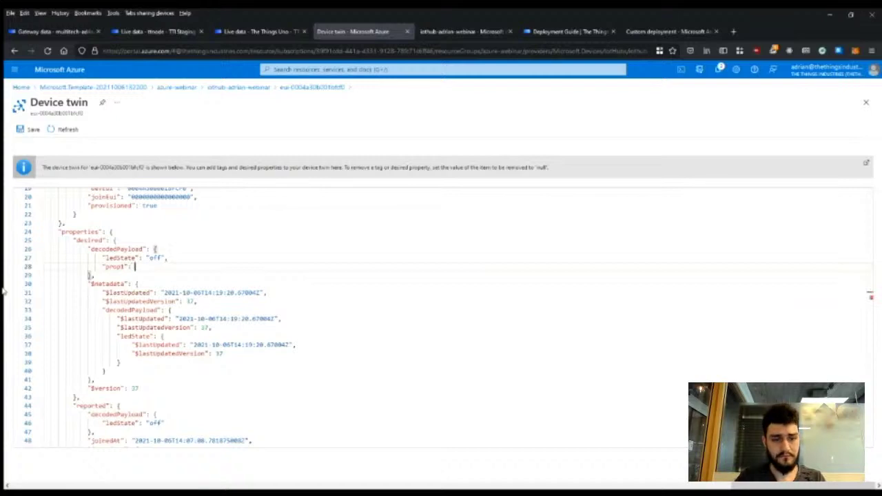
pyautogui.write('1,')
pyautogui.press('Return')
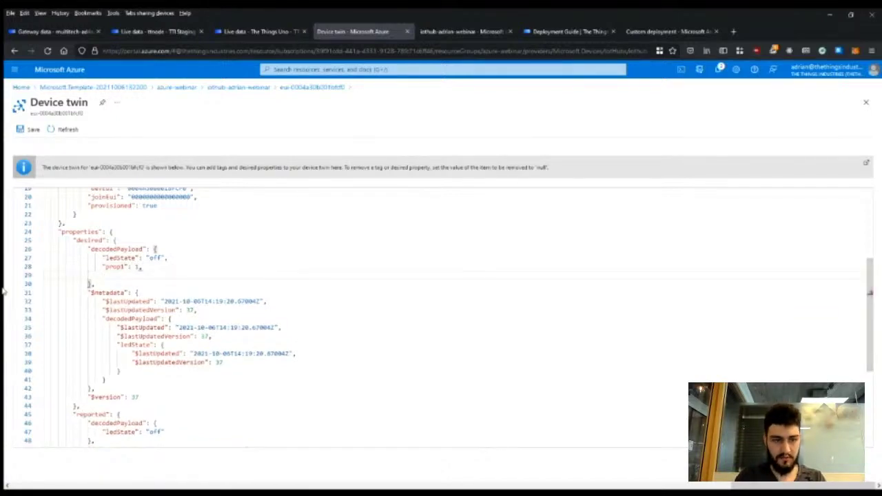
pyautogui.write('"prop2')
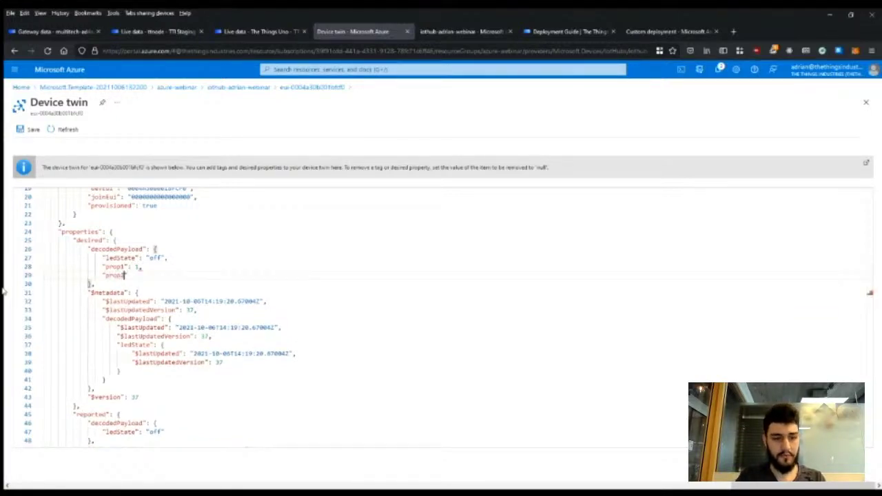
pyautogui.write('": ')
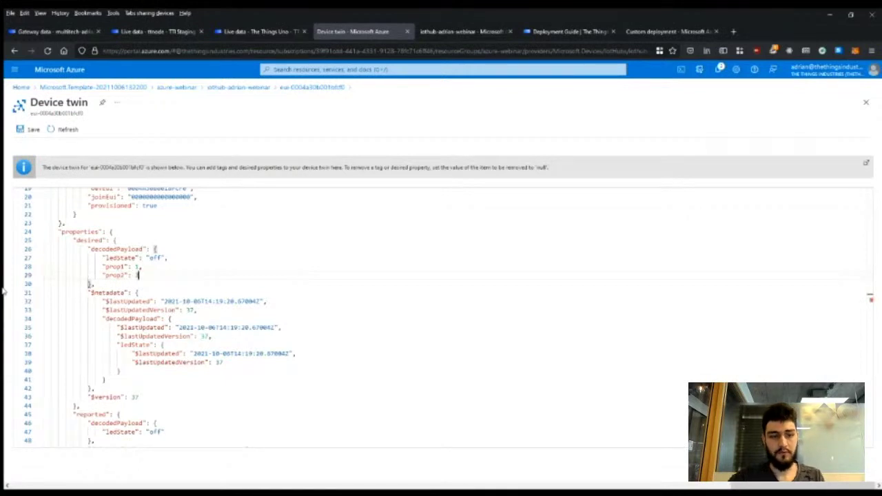
pyautogui.write('2')
pyautogui.click(29, 129)
# Switch to The Things Uno's live data in The Things Stack and examine ledState, prop1 and prop2 in the latest downlink's decoded payload
pyautogui.click(256, 32)
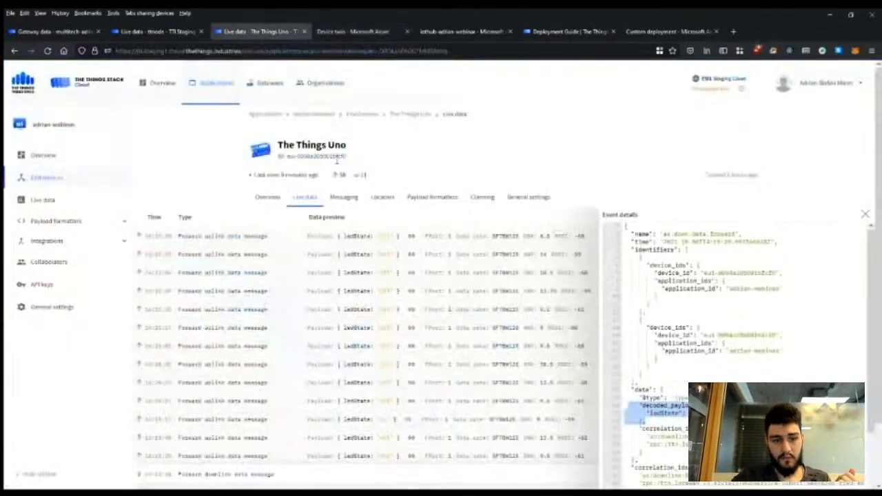
pyautogui.click(172, 35)
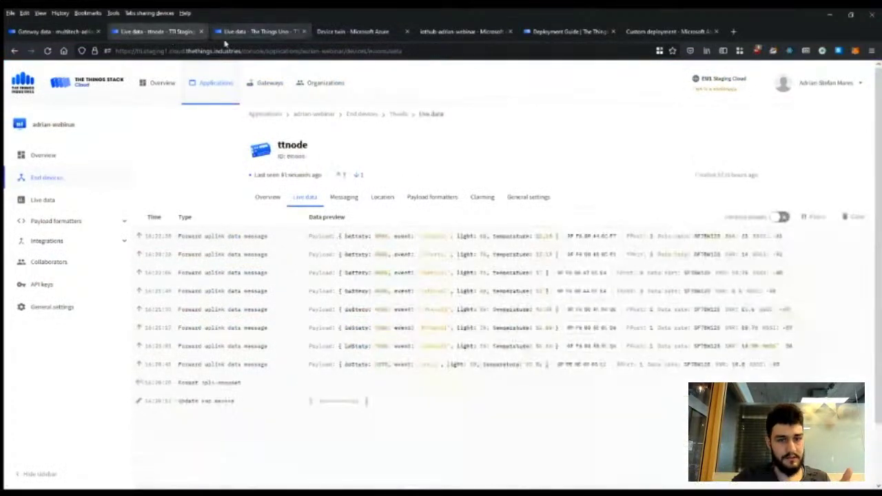
pyautogui.click(238, 31)
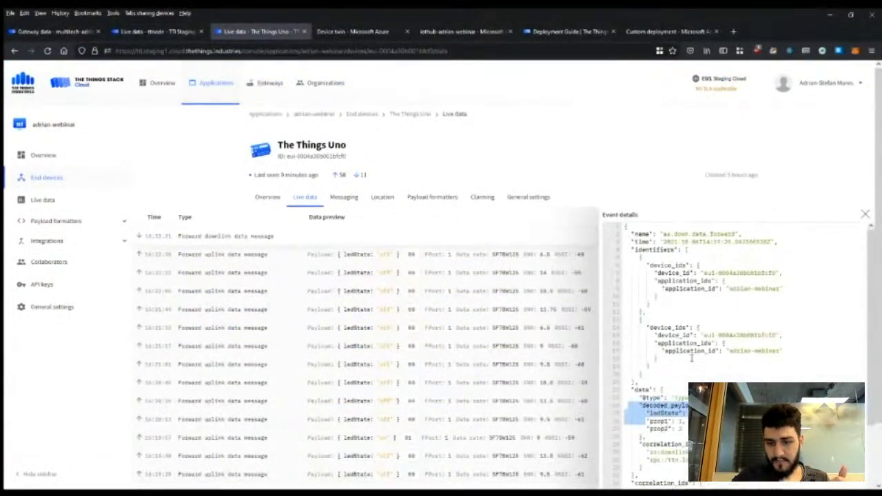
pyautogui.click(658, 422)
pyautogui.moveTo(683, 428); pyautogui.dragTo(621, 419)
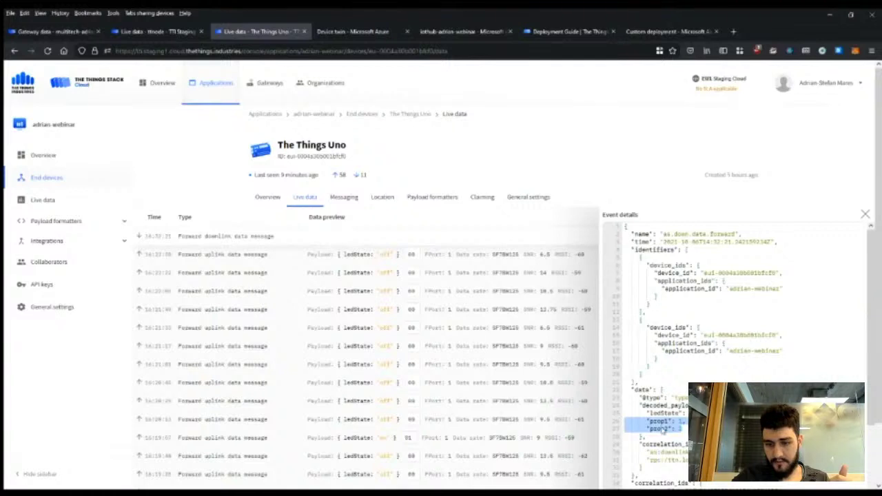
pyautogui.moveTo(683, 428); pyautogui.dragTo(625, 414)
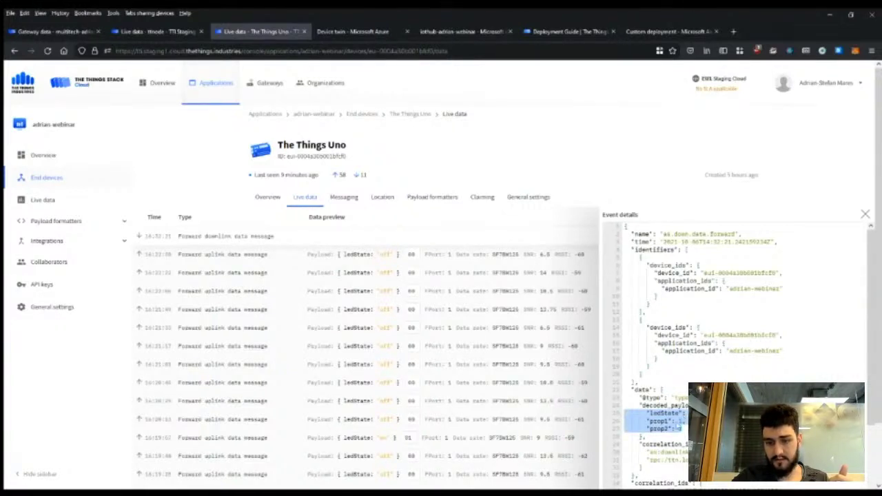
# Compare prop1 and prop2 in the desired properties of the Azure device twin with The Things Uno's live downlink event
pyautogui.click(400, 34)
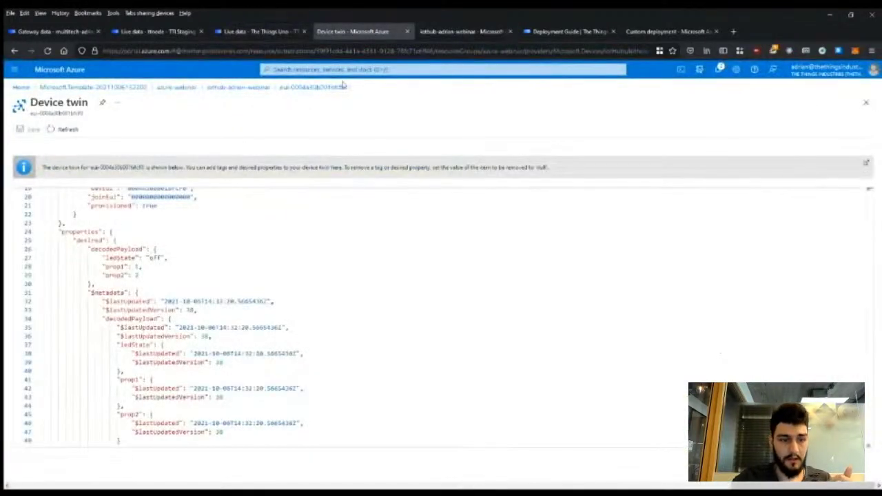
pyautogui.moveTo(153, 274); pyautogui.dragTo(40, 265)
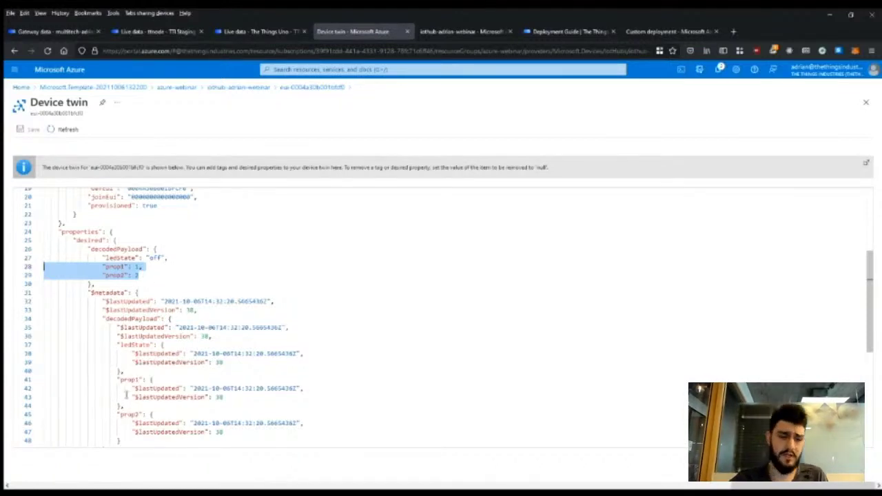
pyautogui.click(255, 31)
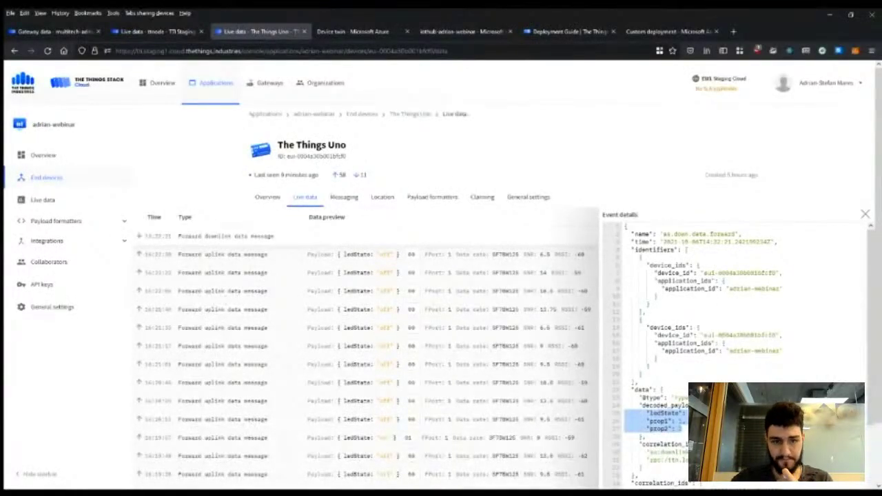
pyautogui.click(353, 31)
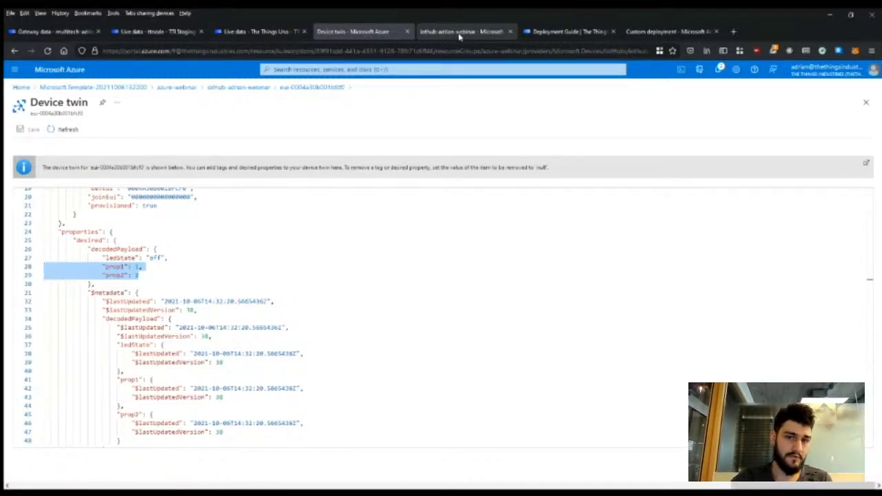
# Open the device twin of ttnode from the iothub-adrian-webinar device list and examine the versionIdentifiers under its lorawan tags
pyautogui.scroll(6, 313, 207)
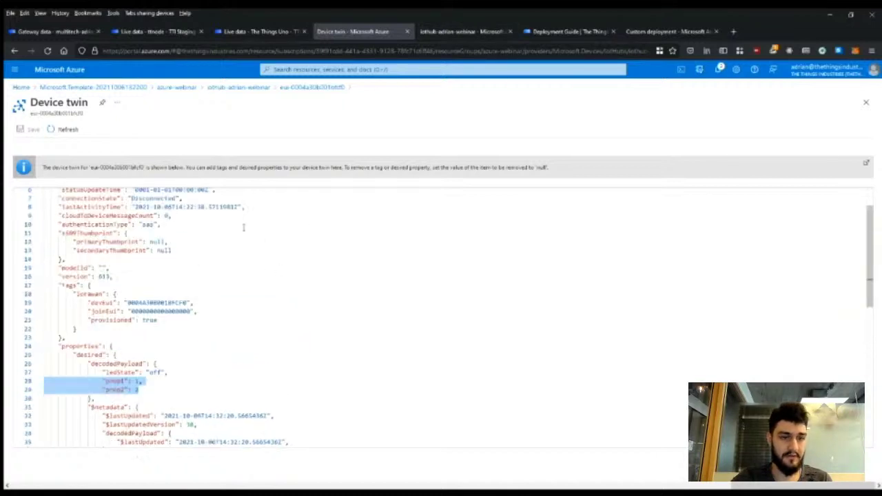
pyautogui.click(216, 90)
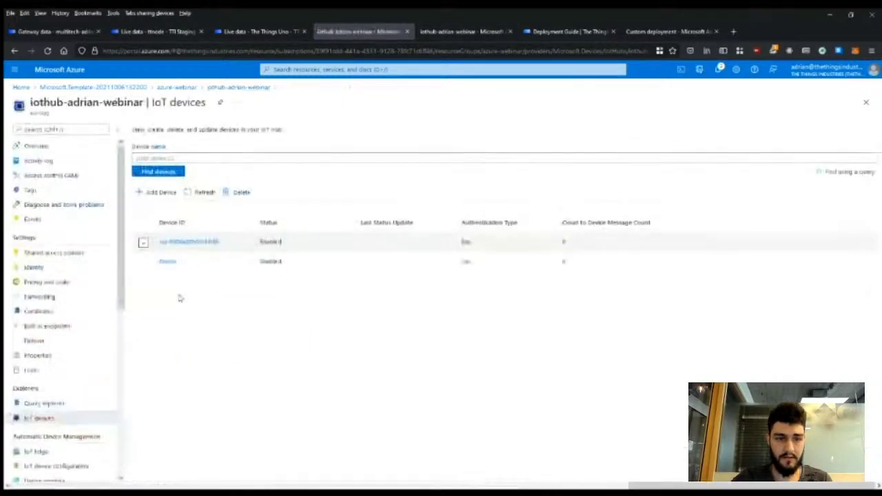
pyautogui.click(166, 262)
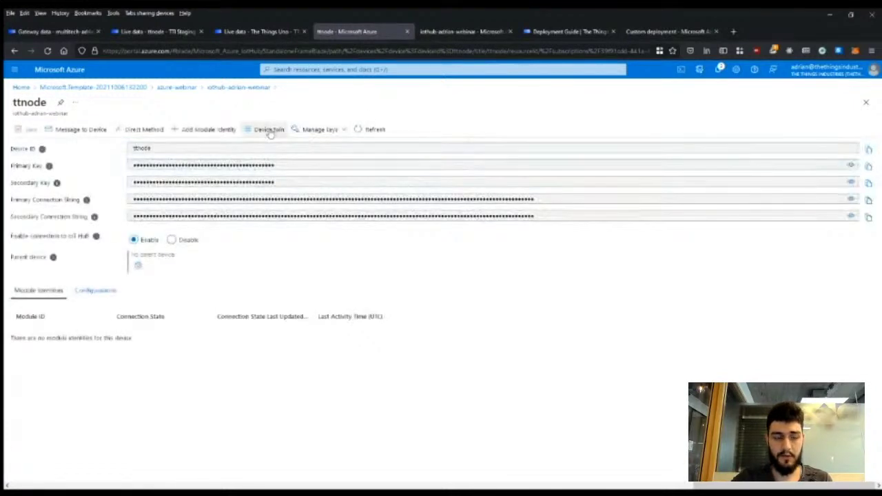
pyautogui.click(260, 129)
pyautogui.scroll(-3, 239, 258)
pyautogui.moveTo(113, 363); pyautogui.dragTo(43, 310)
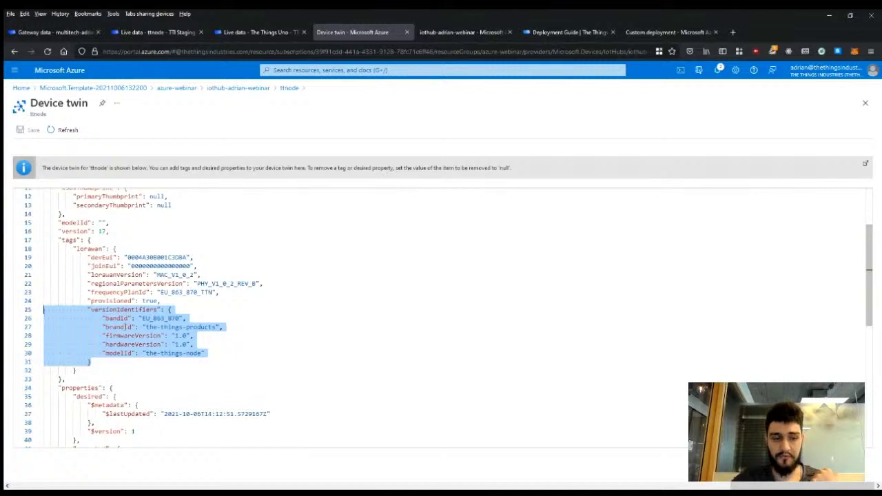
pyautogui.moveTo(219, 354); pyautogui.dragTo(42, 329)
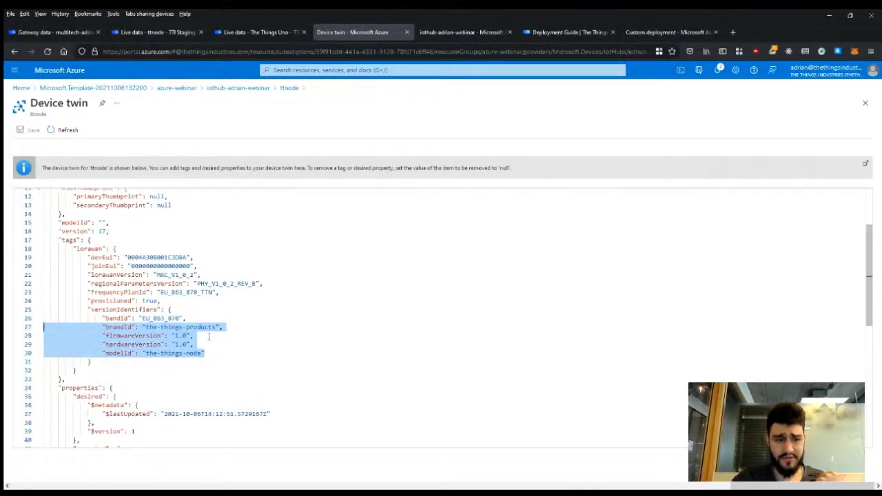
pyautogui.moveTo(222, 354); pyautogui.dragTo(43, 317)
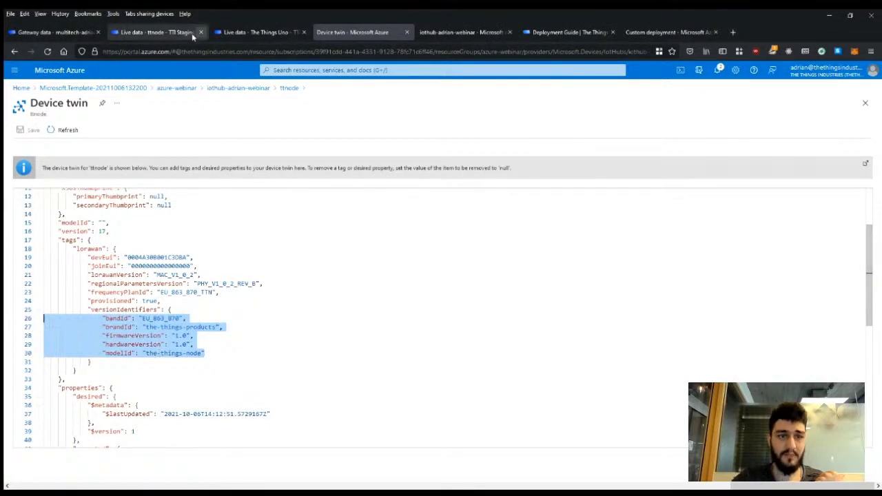
# Switch to ttnode in The Things Stack and examine the brand, model, hardware version and firmware version in its overview
pyautogui.click(147, 32)
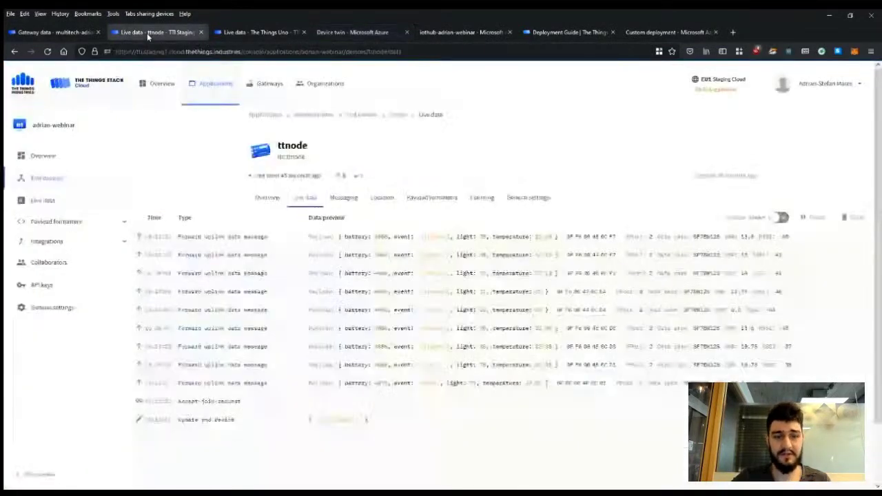
pyautogui.click(268, 197)
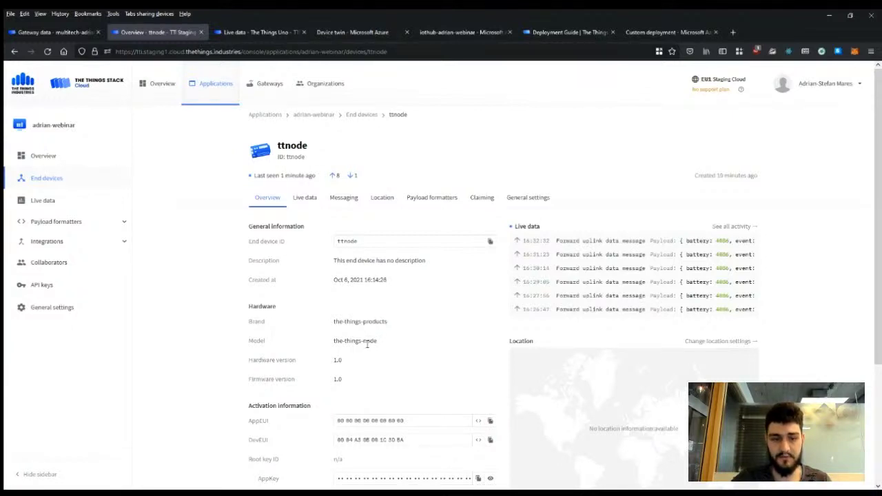
pyautogui.moveTo(245, 314); pyautogui.dragTo(363, 388)
pyautogui.click(363, 388)
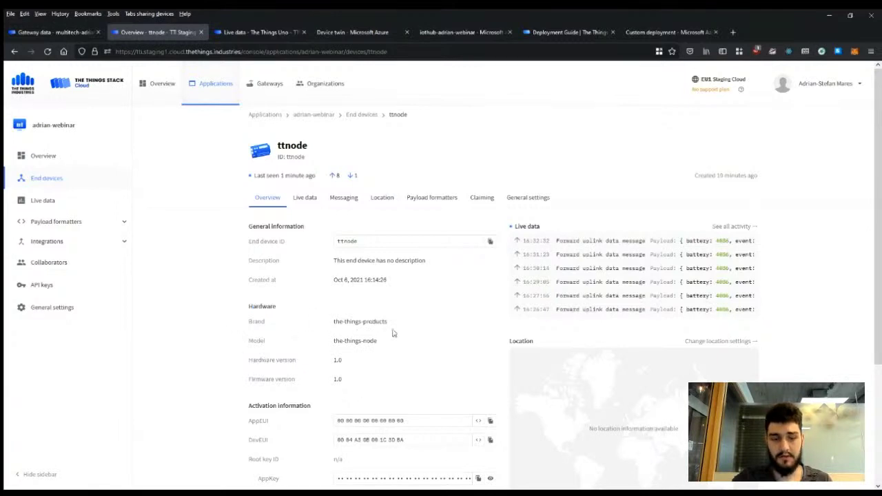
pyautogui.moveTo(398, 322); pyautogui.dragTo(325, 323)
pyautogui.moveTo(380, 340); pyautogui.dragTo(331, 379)
# Return to ttnode's Azure device twin and review the brand, firmware, hardware, model and band identifiers in its tags
pyautogui.click(352, 32)
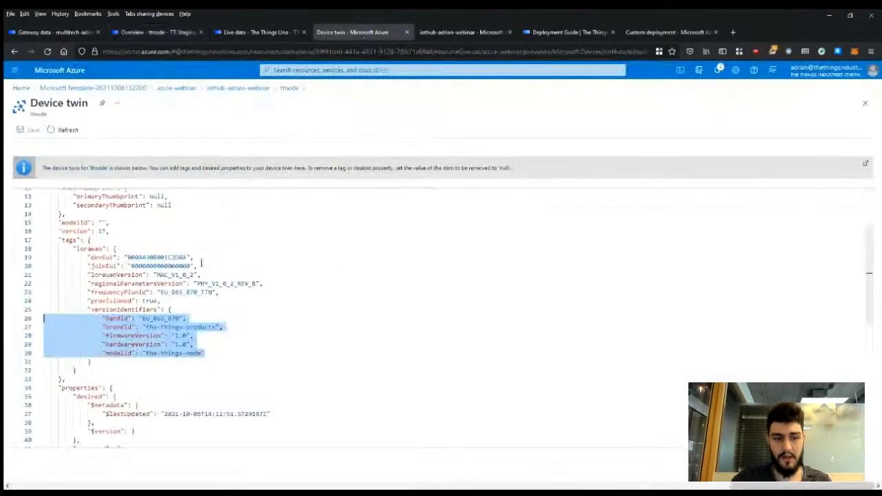
pyautogui.moveTo(213, 346); pyautogui.dragTo(28, 325)
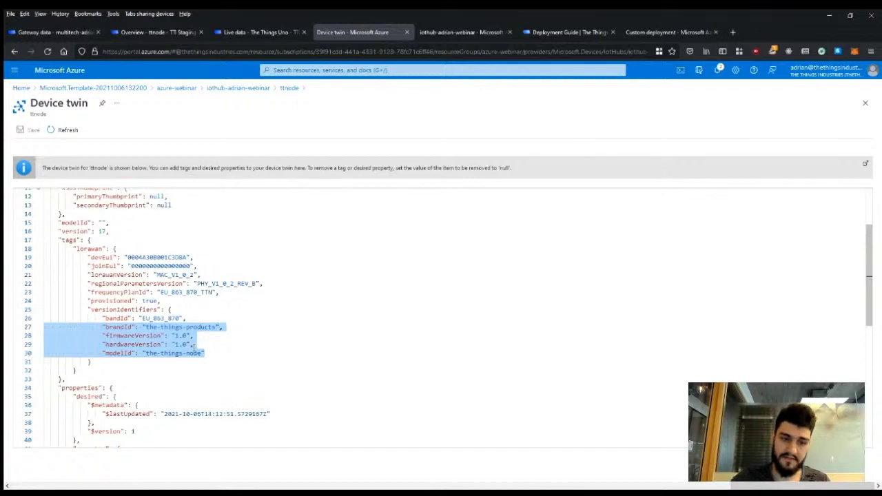
pyautogui.doubleClick(175, 318)
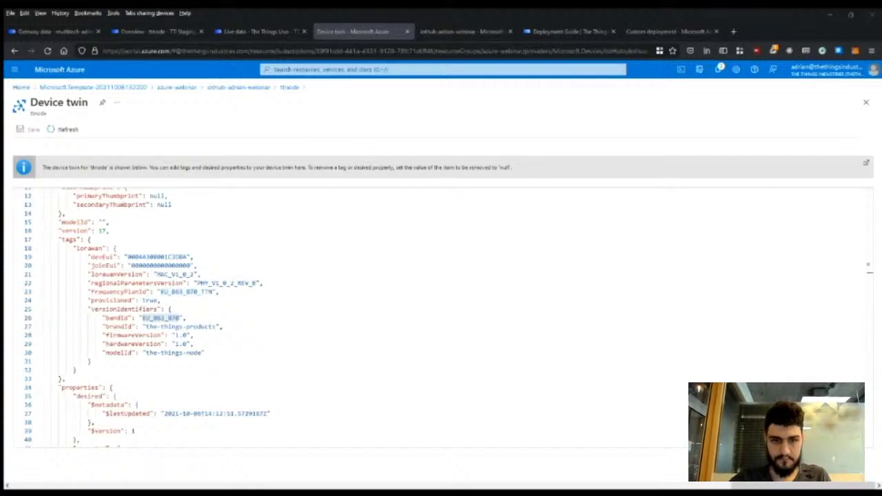
pyautogui.moveTo(376, 12); pyautogui.dragTo(441, 32)
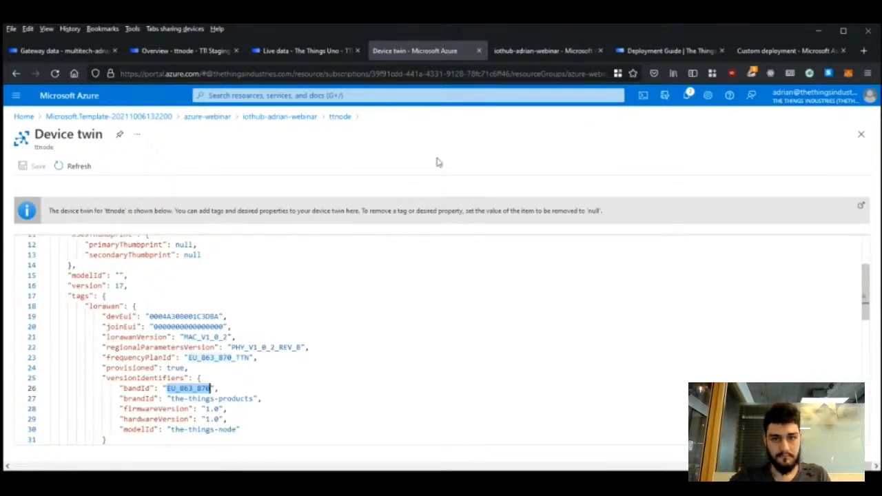
pyautogui.click(539, 52)
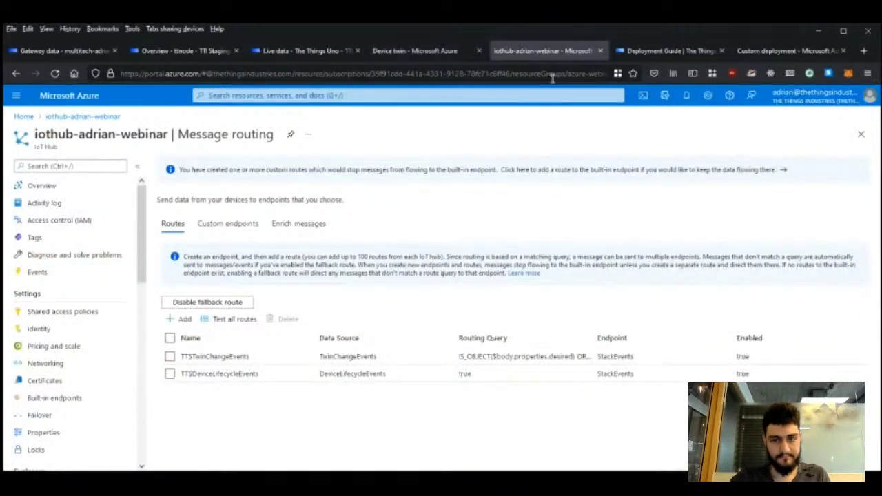
pyautogui.click(648, 52)
pyautogui.click(430, 52)
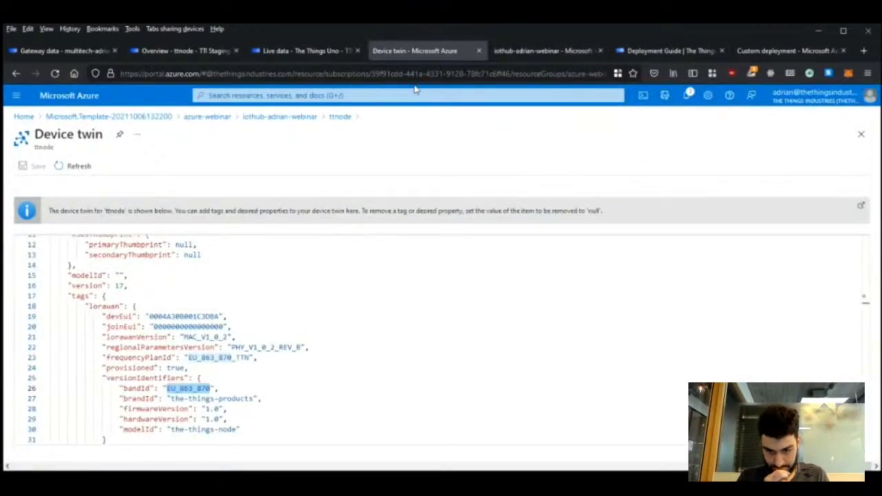